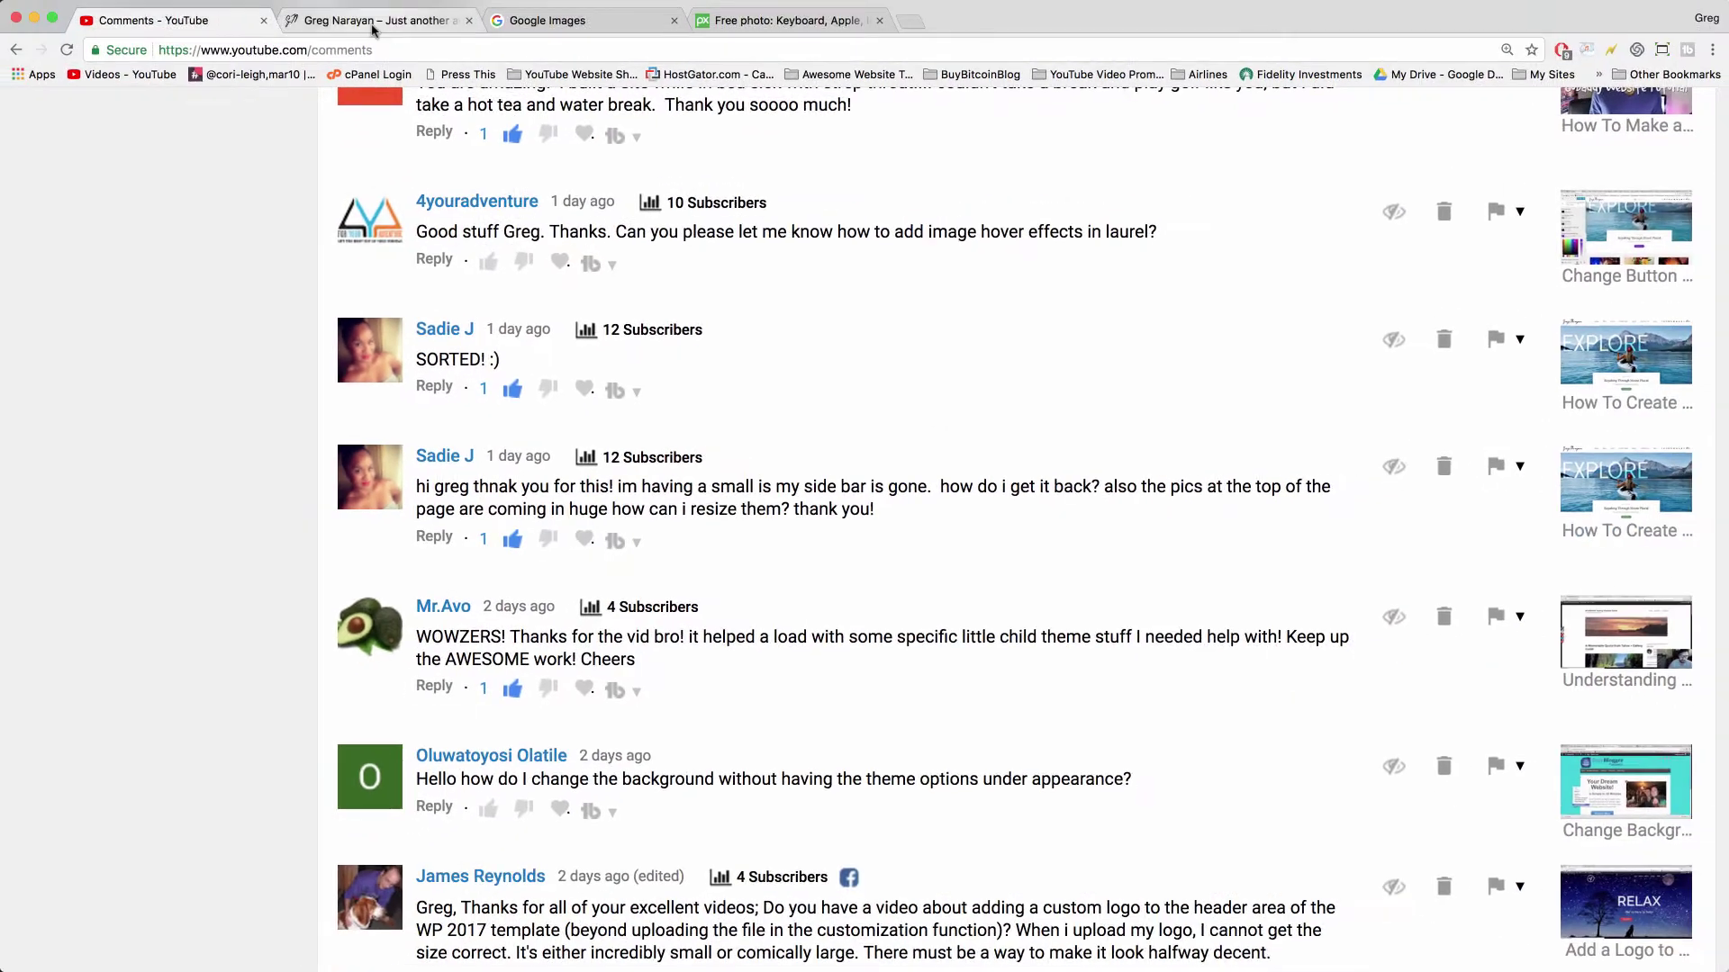
Switch to the blog's homepage tab and scroll briefly through it.
left_click(373, 27)
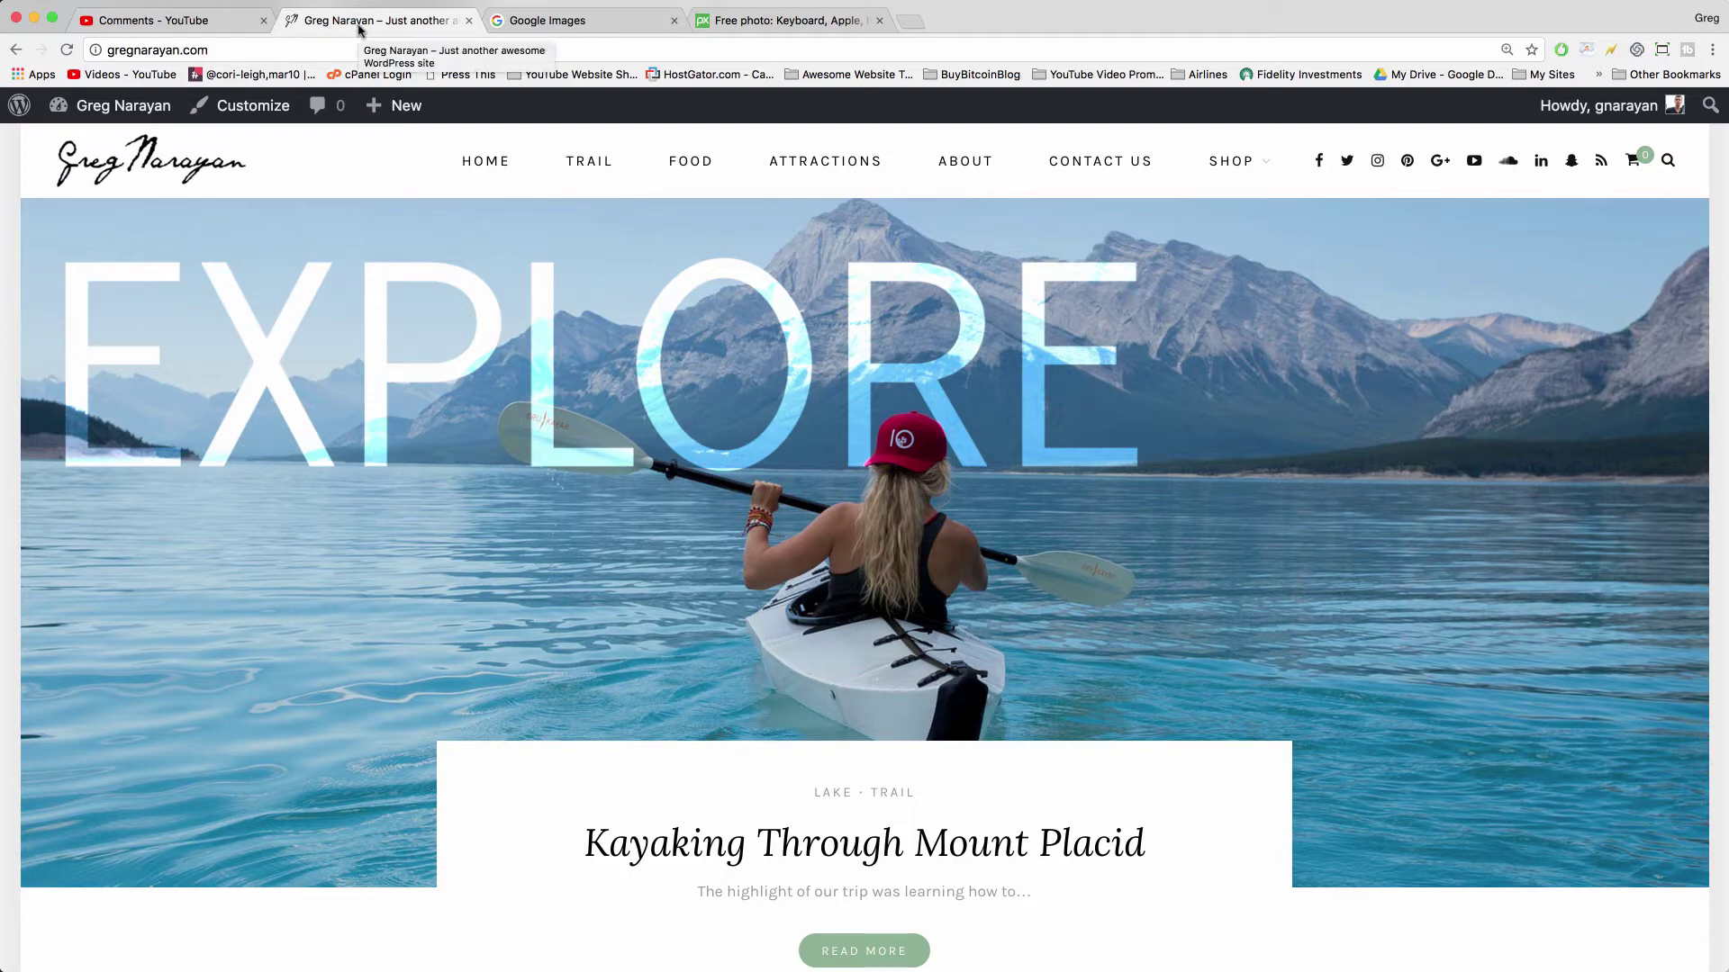
scroll(475, 340, "down", 1)
scroll(474, 341, "down", 3)
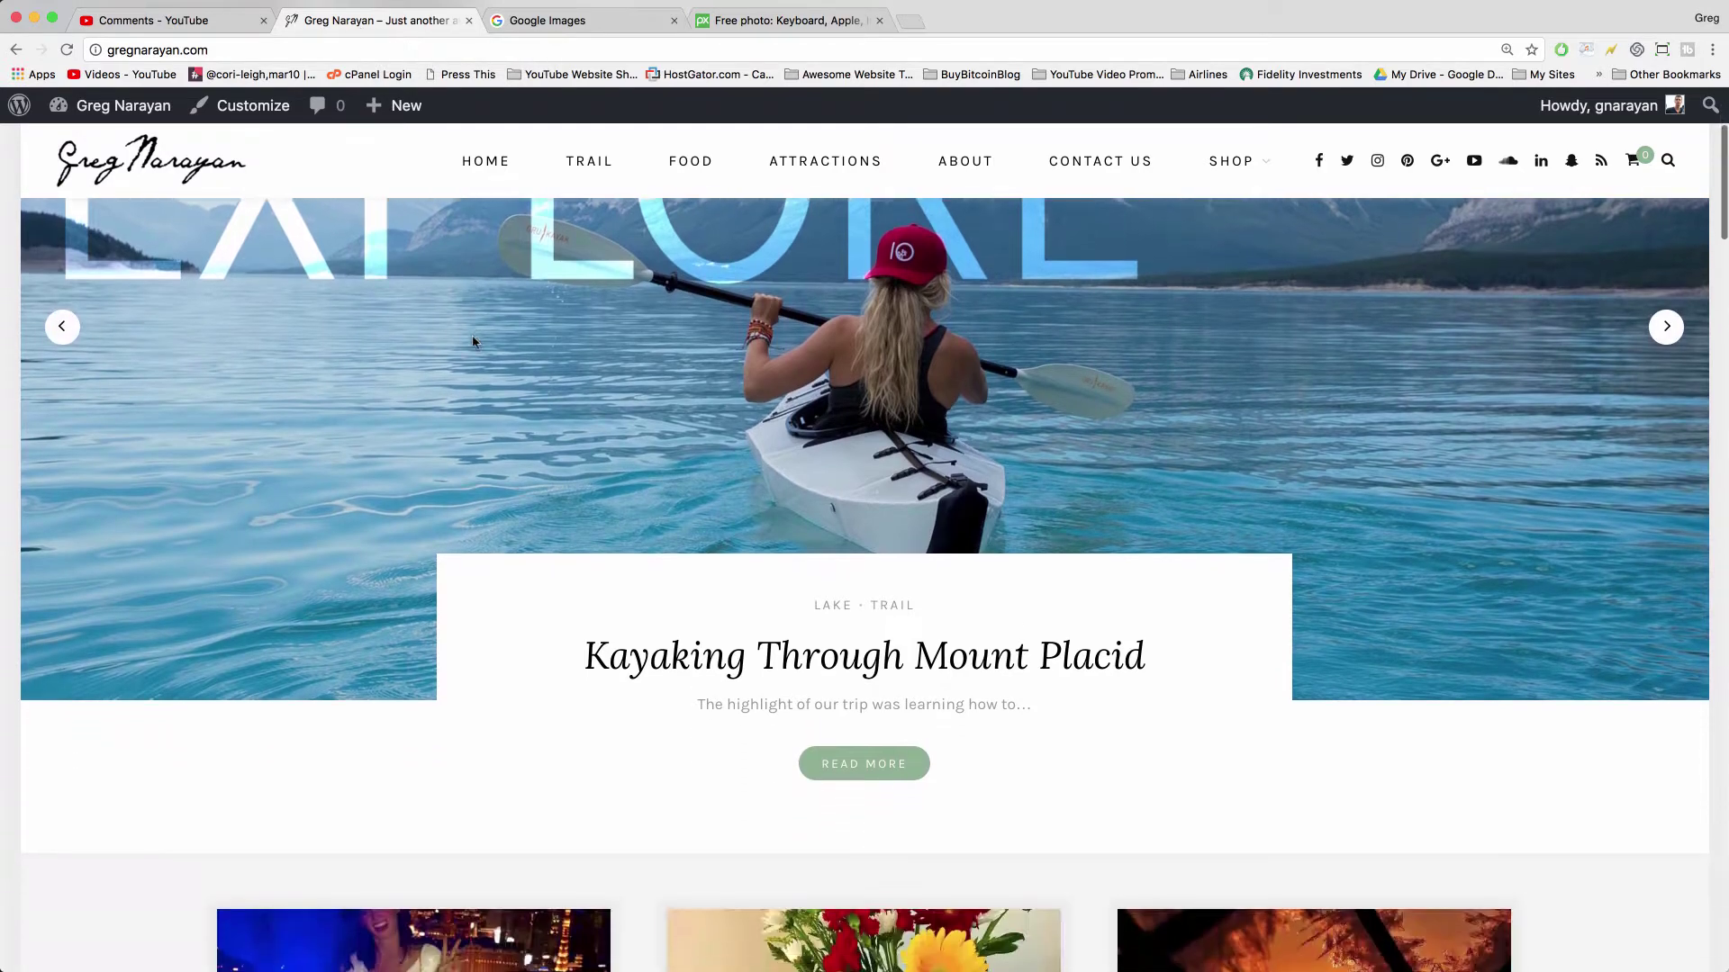
scroll(474, 340, "up", 3)
Search Google Images for 'glacier' and filter results to Large size.
left_click(582, 25)
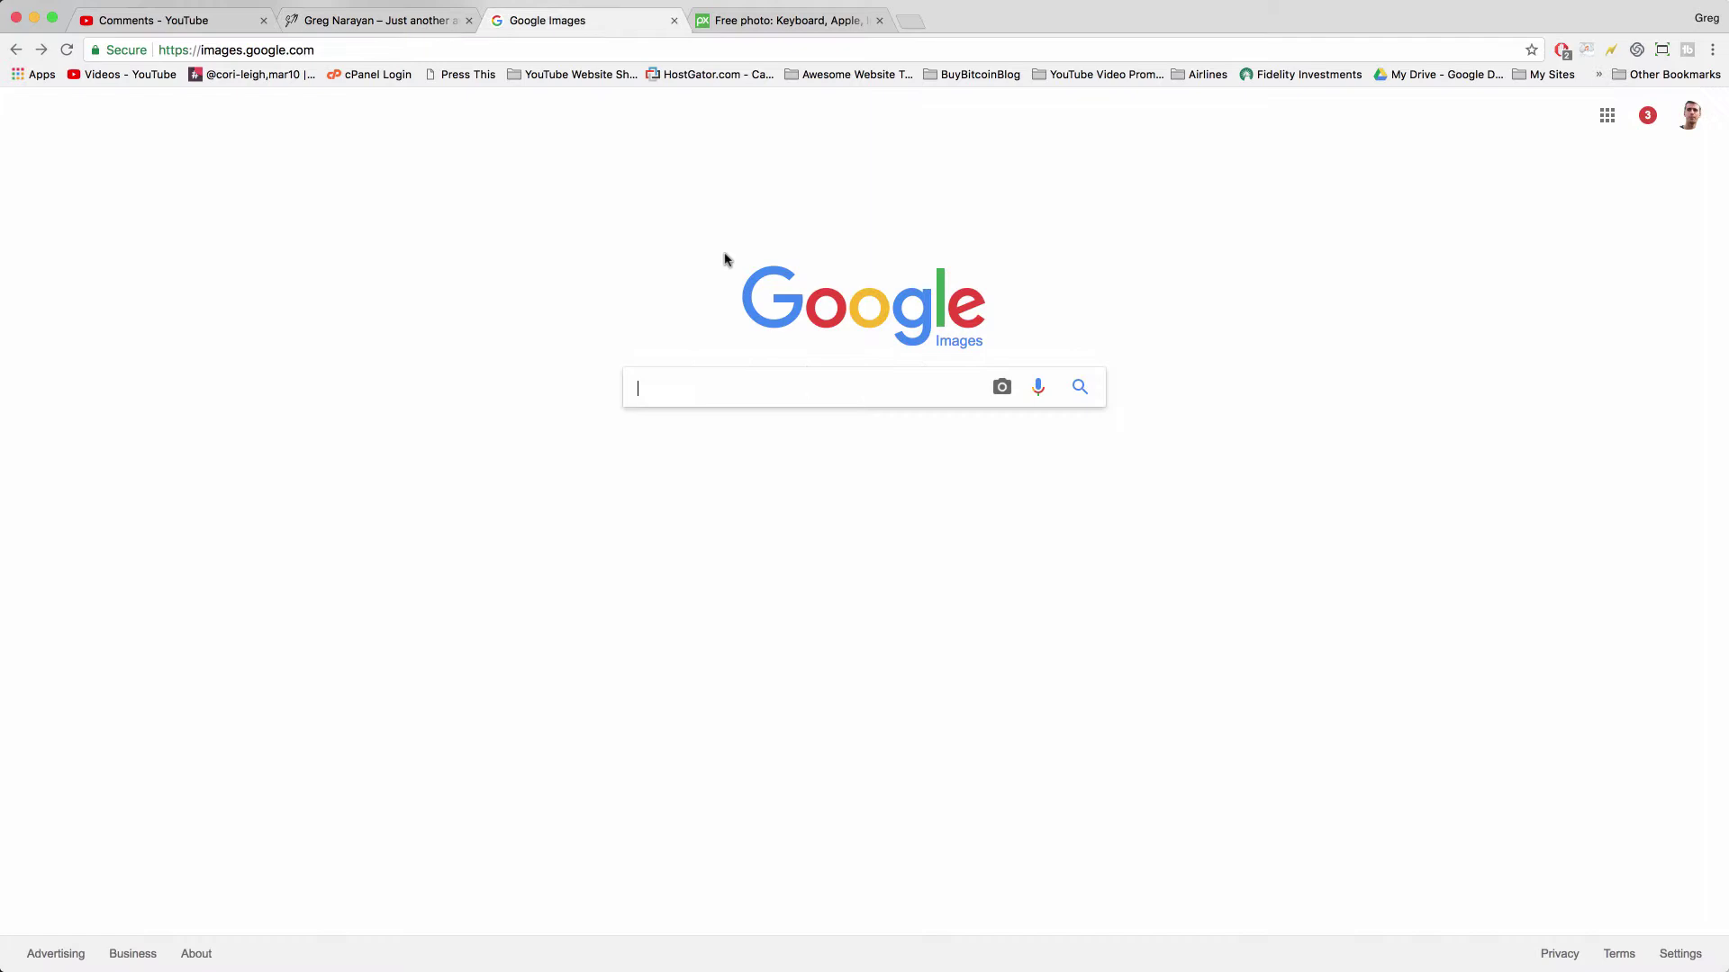
type("glaci")
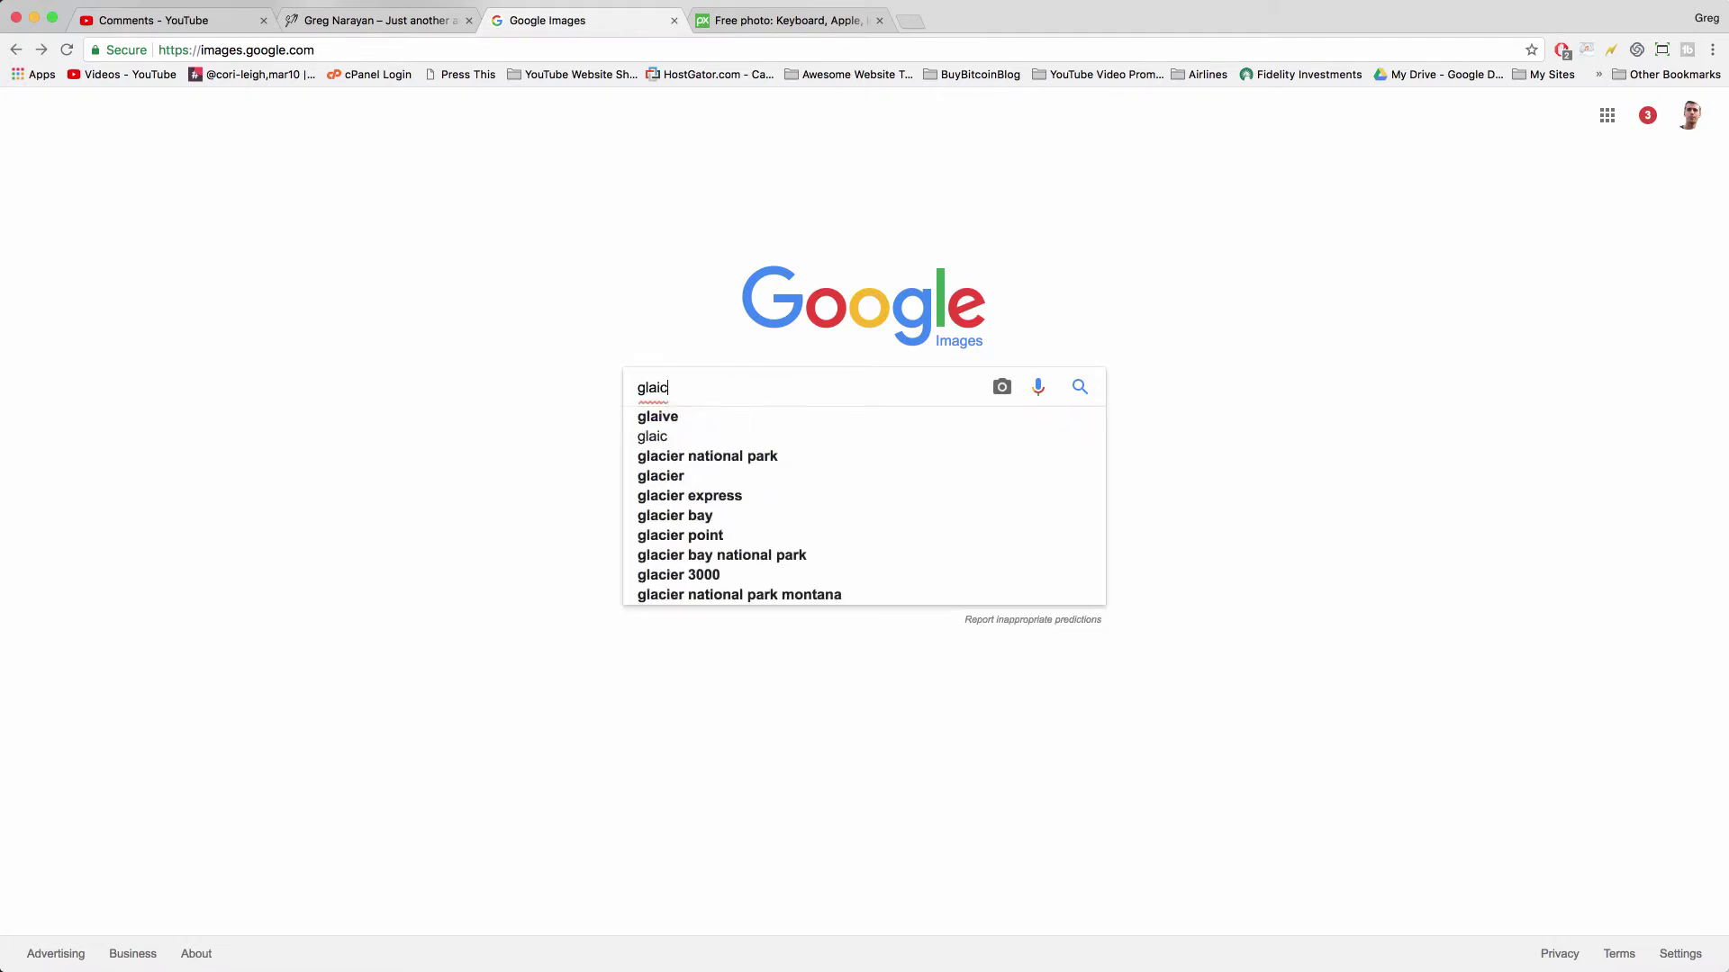
type("er")
key("Return")
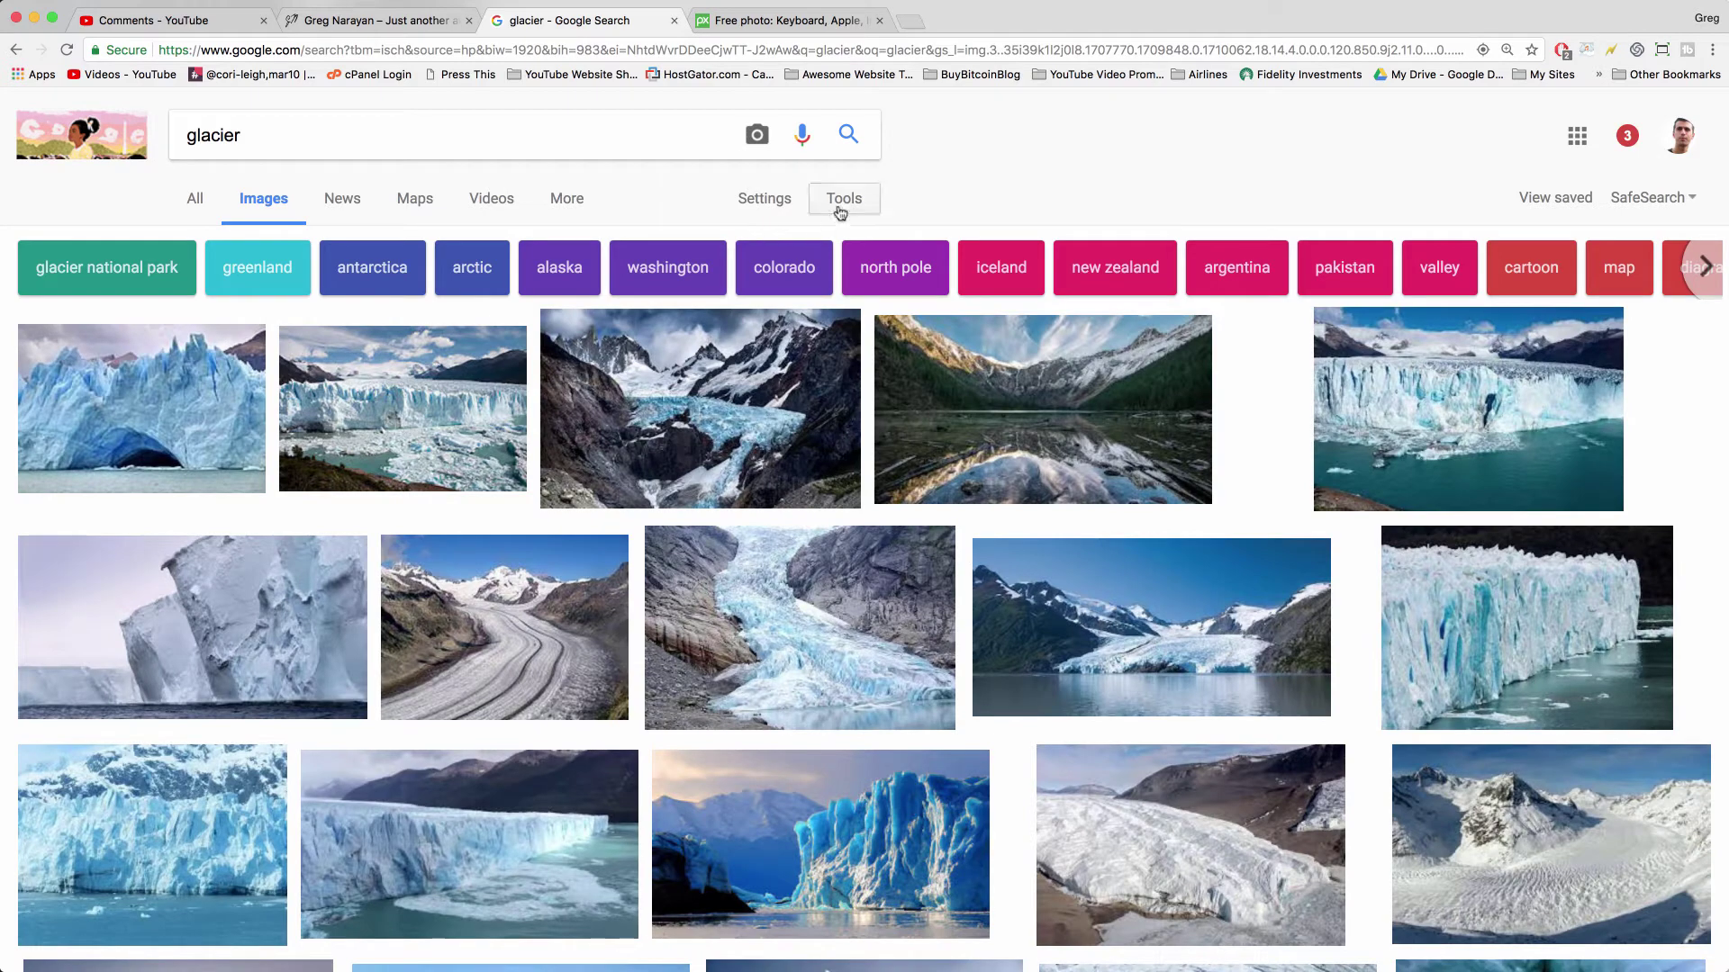
left_click(844, 210)
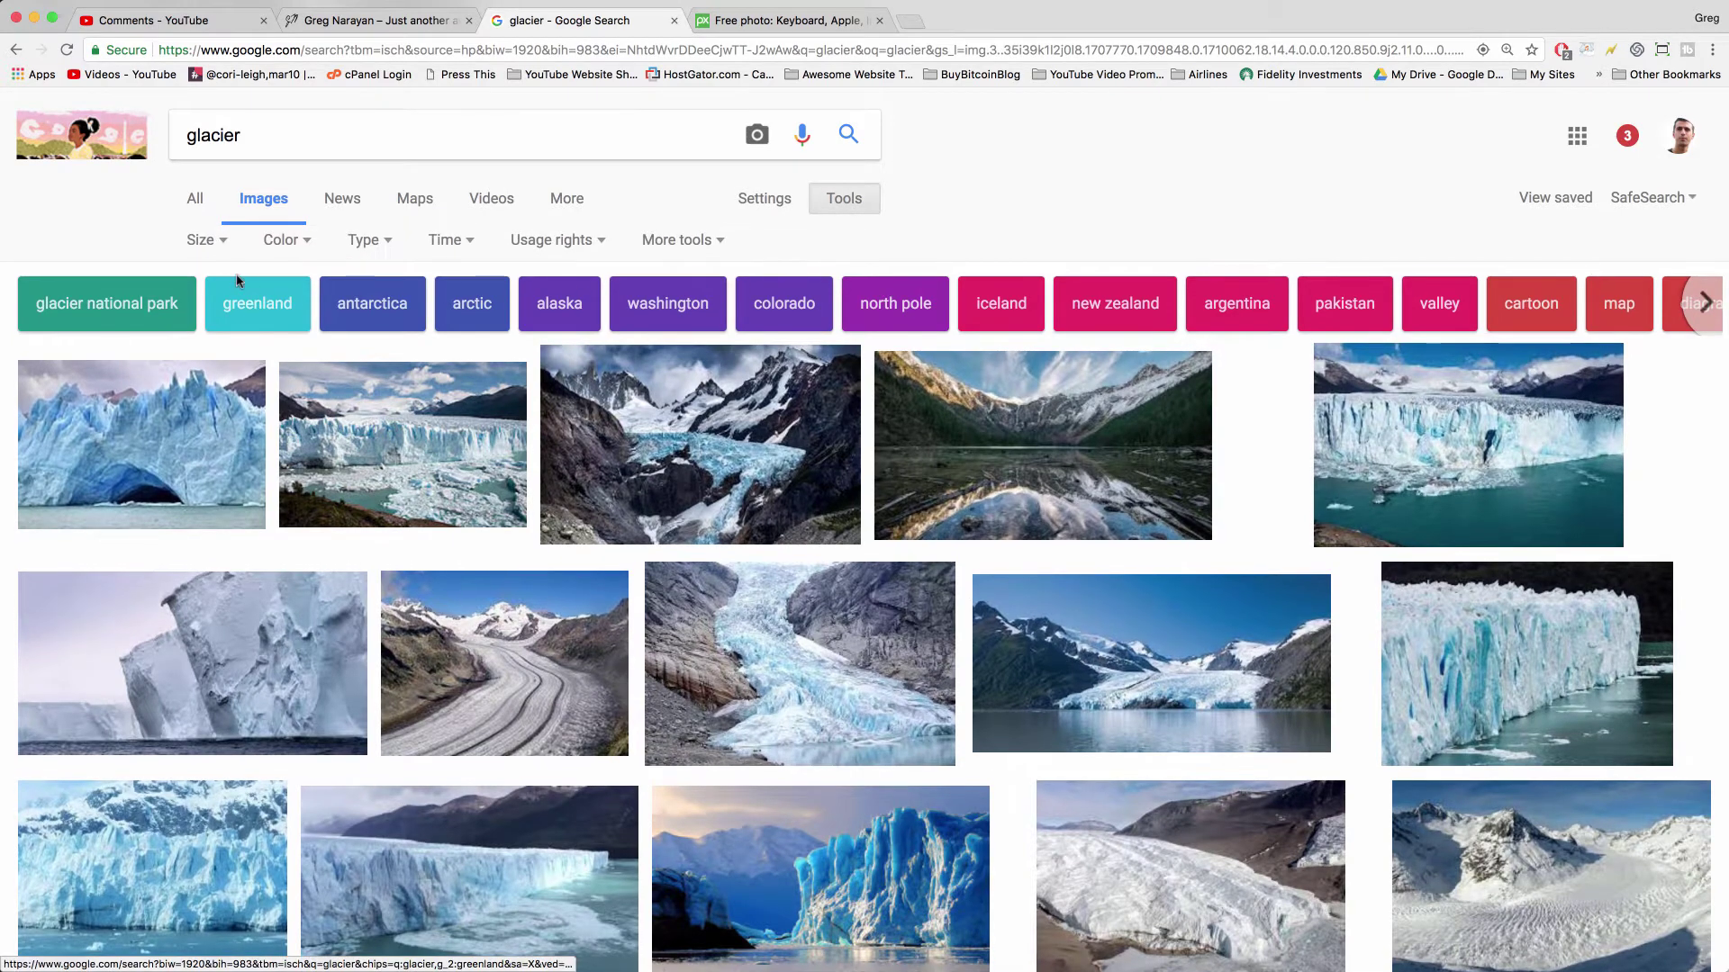
left_click(210, 243)
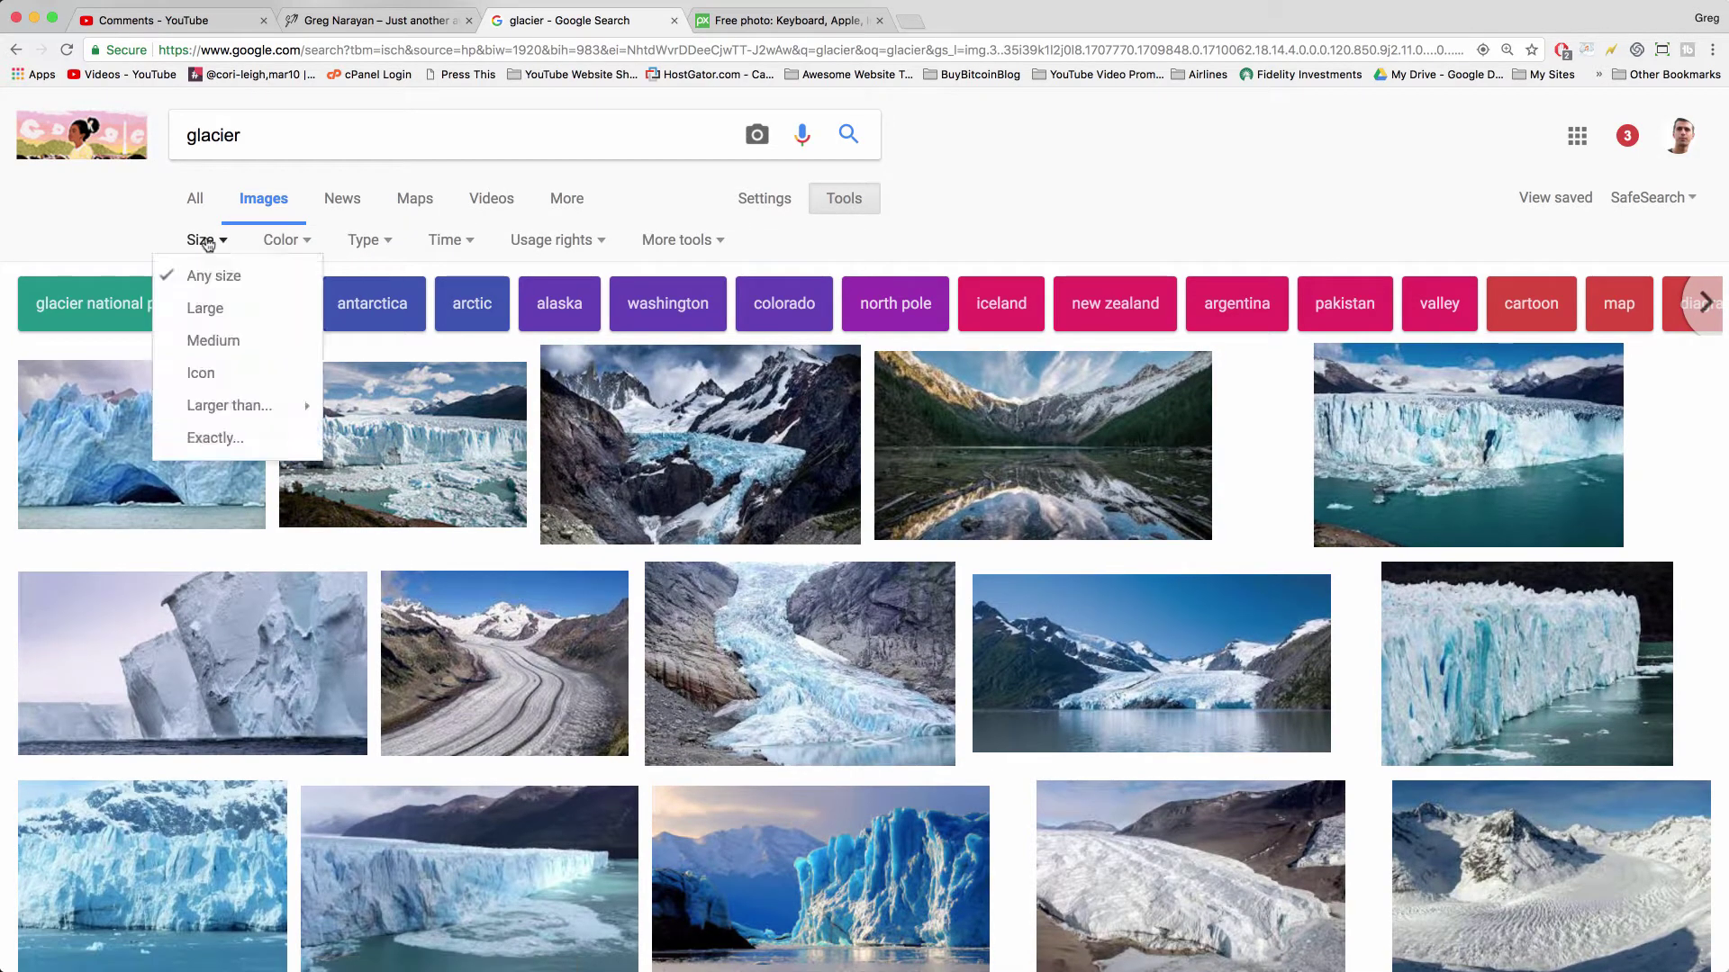
left_click(192, 311)
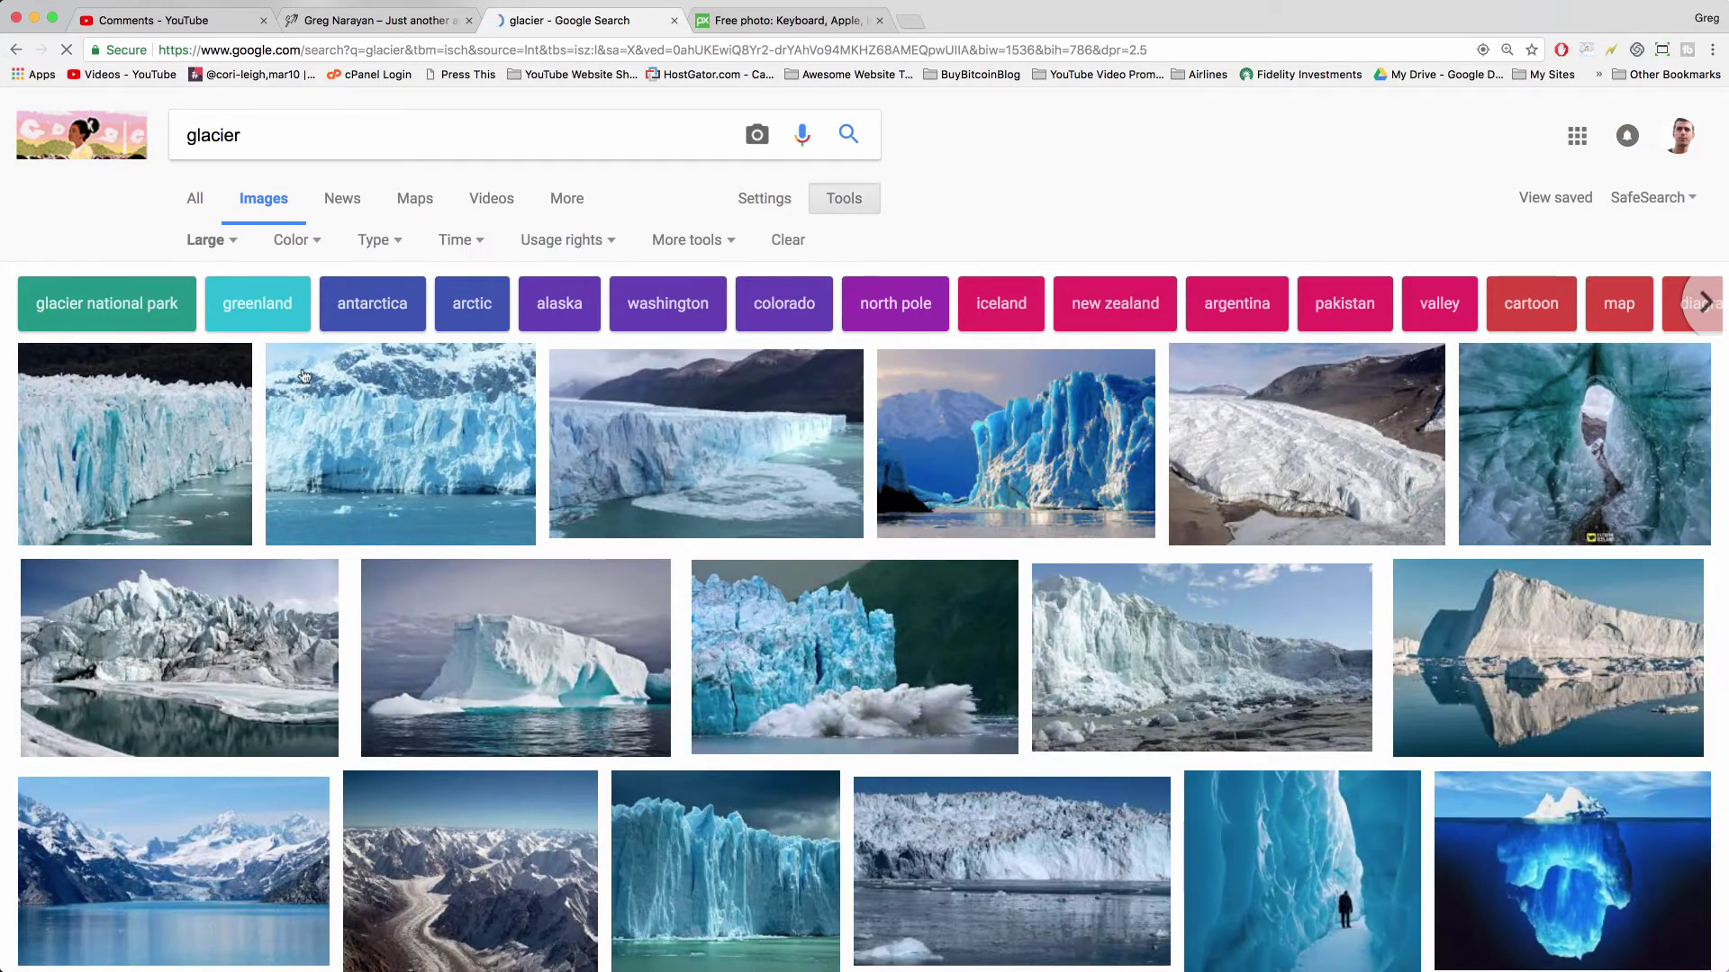
Preview the ice-cave glacier image and the next few results.
scroll(412, 460, "down", 3)
scroll(412, 460, "down", 5)
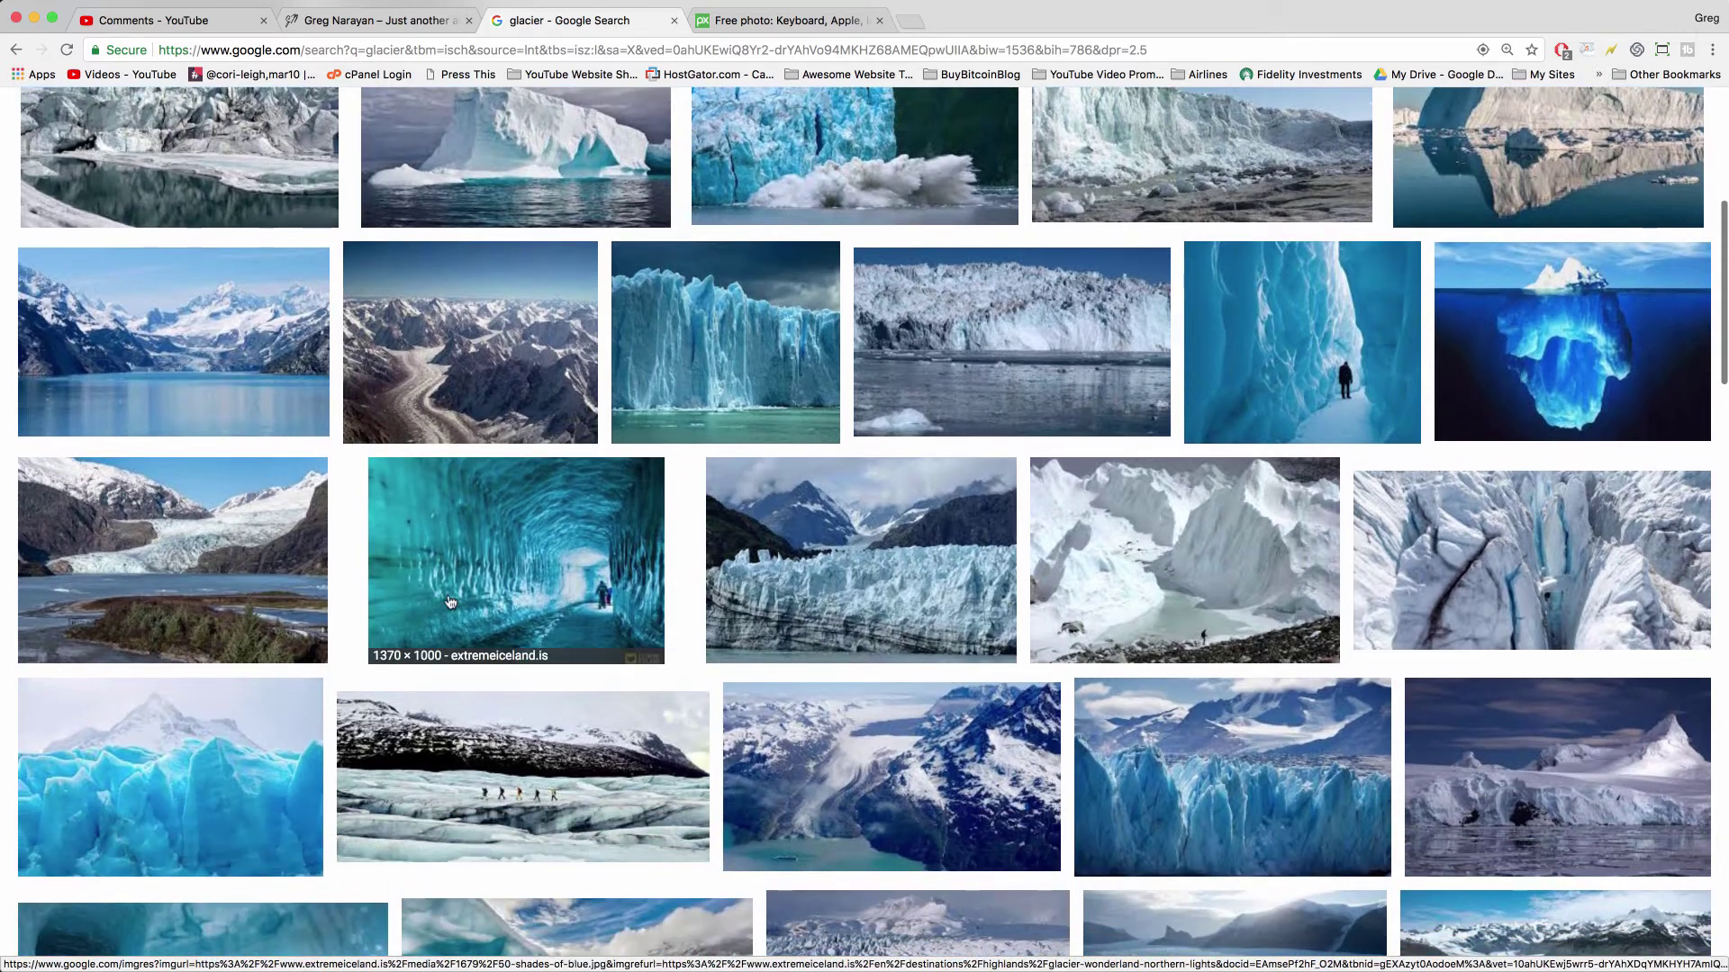
left_click(538, 583)
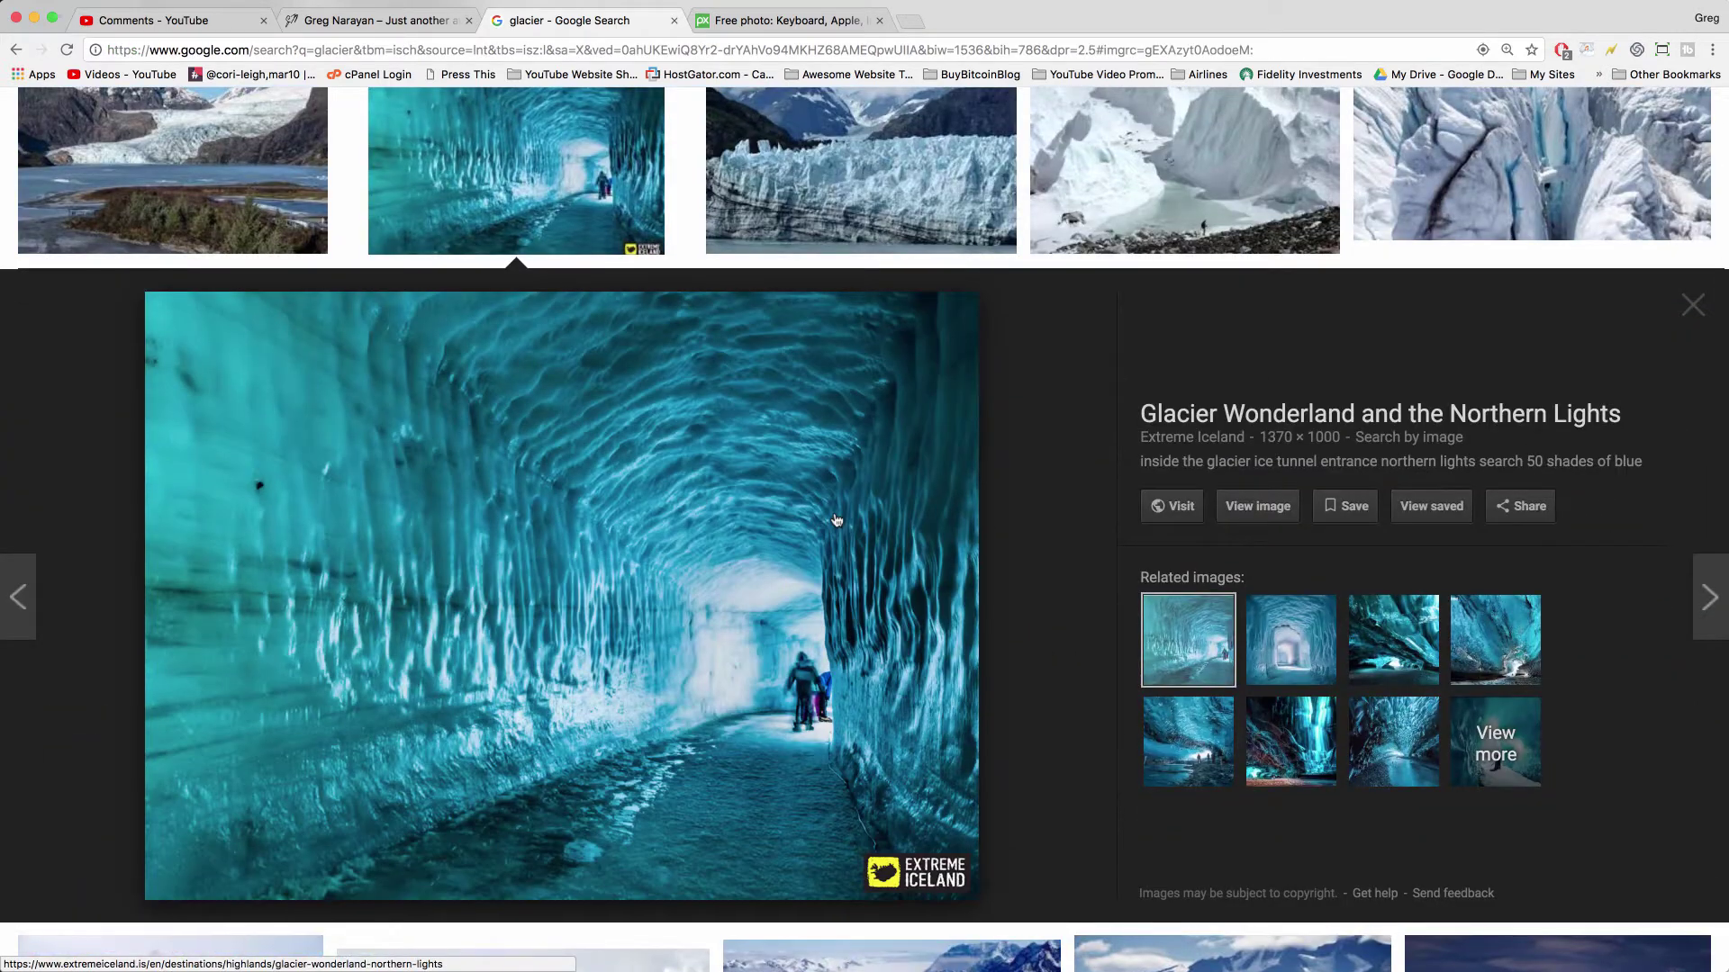
key("Right")
key("Right")
key("Right")
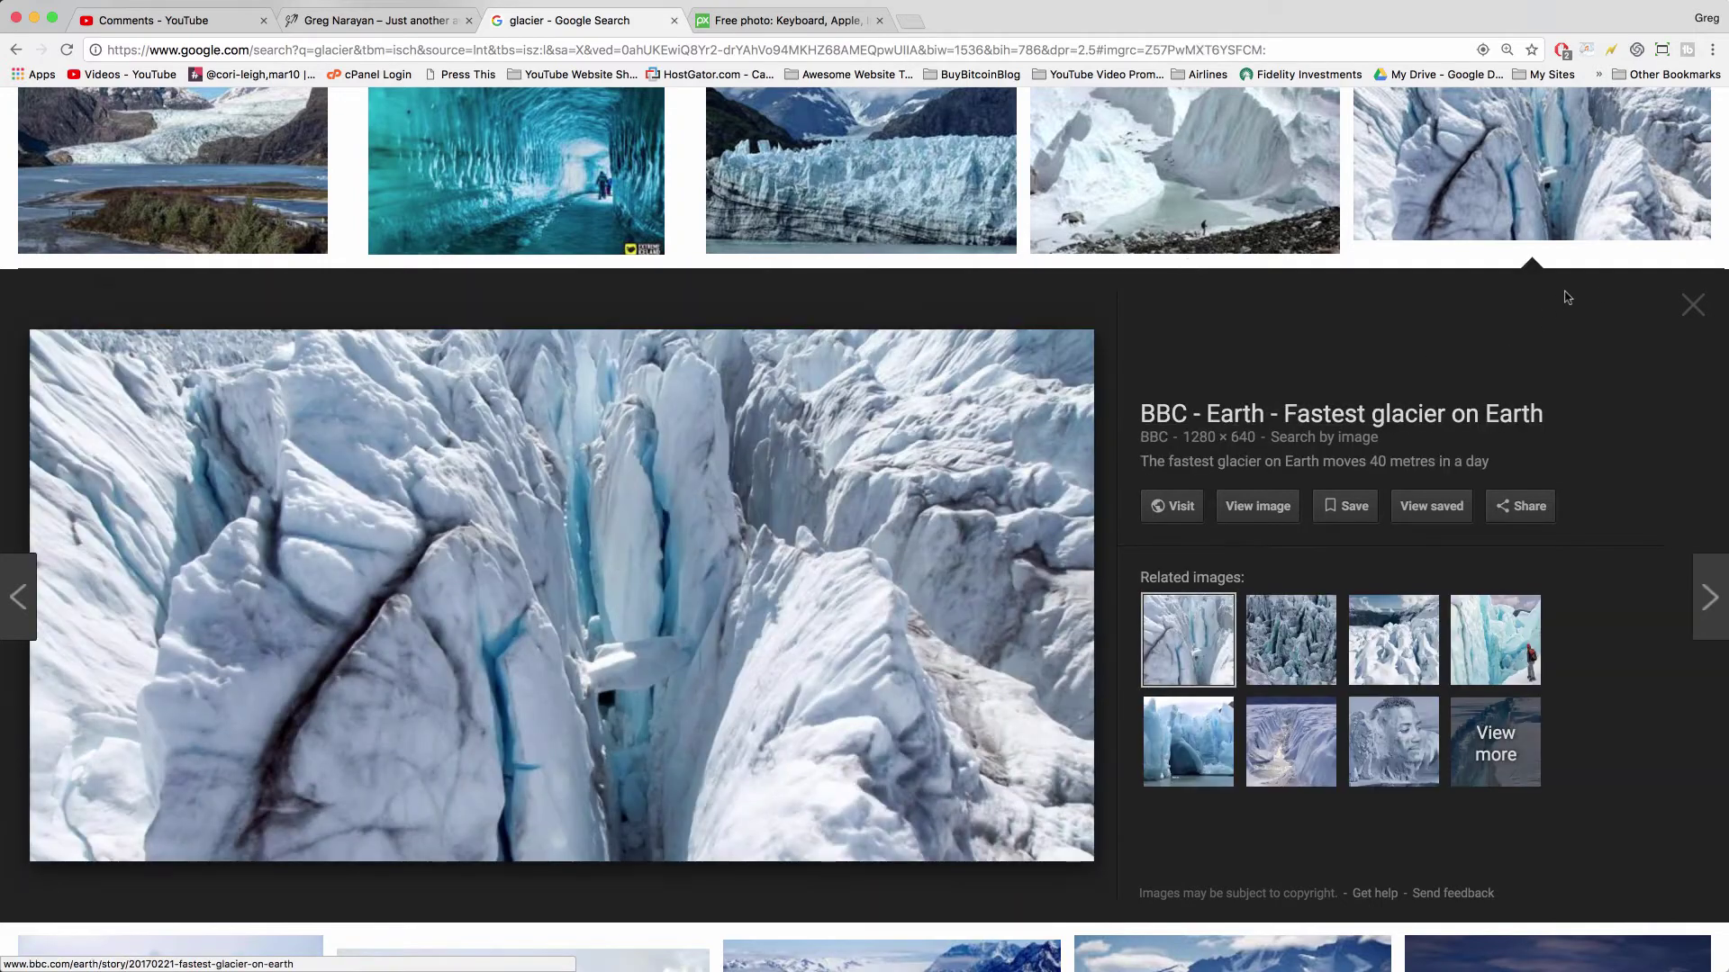
left_click(1691, 306)
scroll(862, 391, "up", 8)
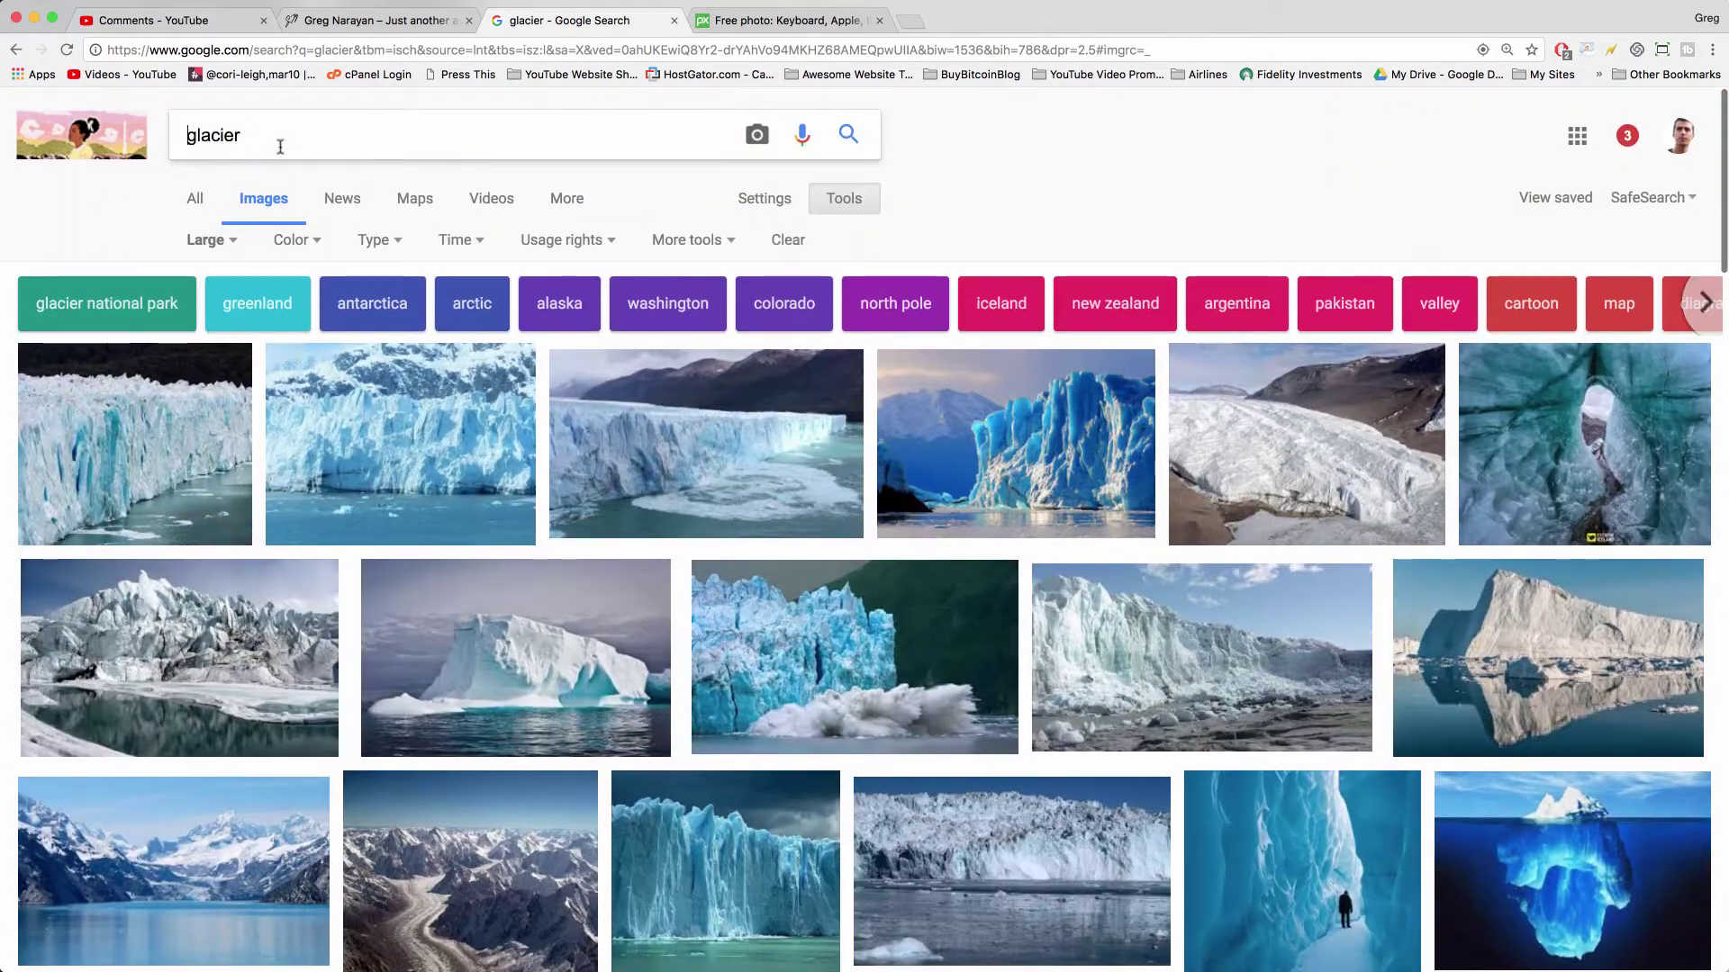
Search 'glacier wiki', open the ice-arch image's source page and review it.
left_click(280, 147)
type("wiki")
key("Return")
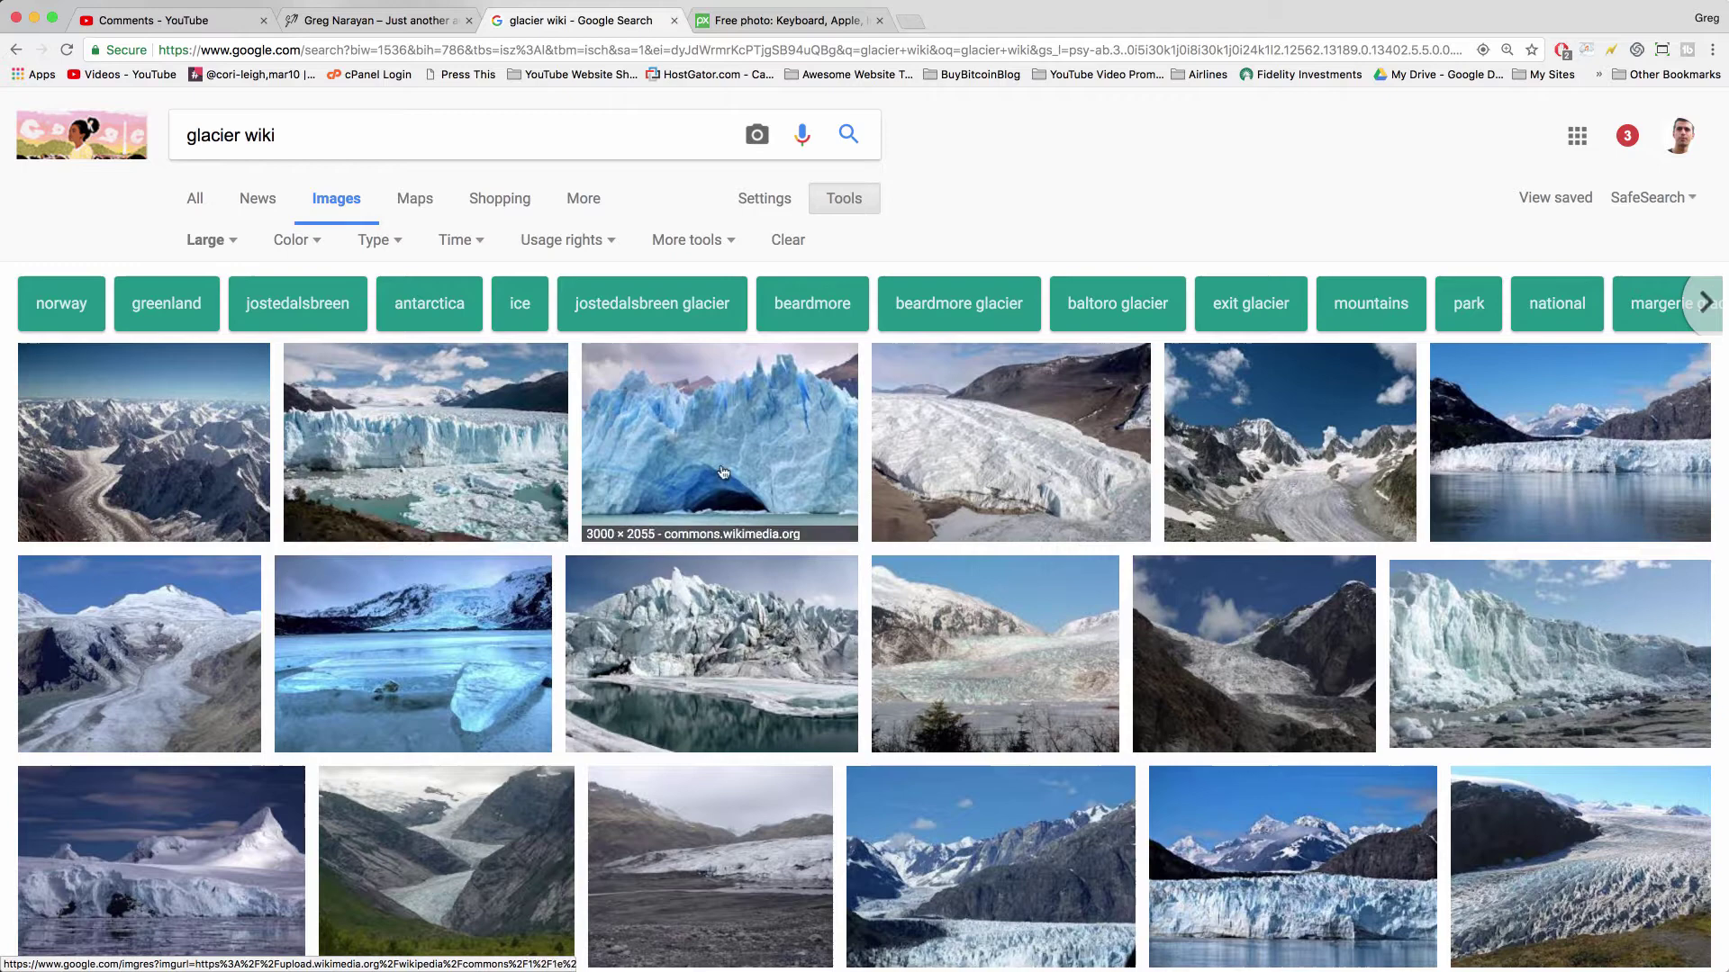
left_click(772, 457)
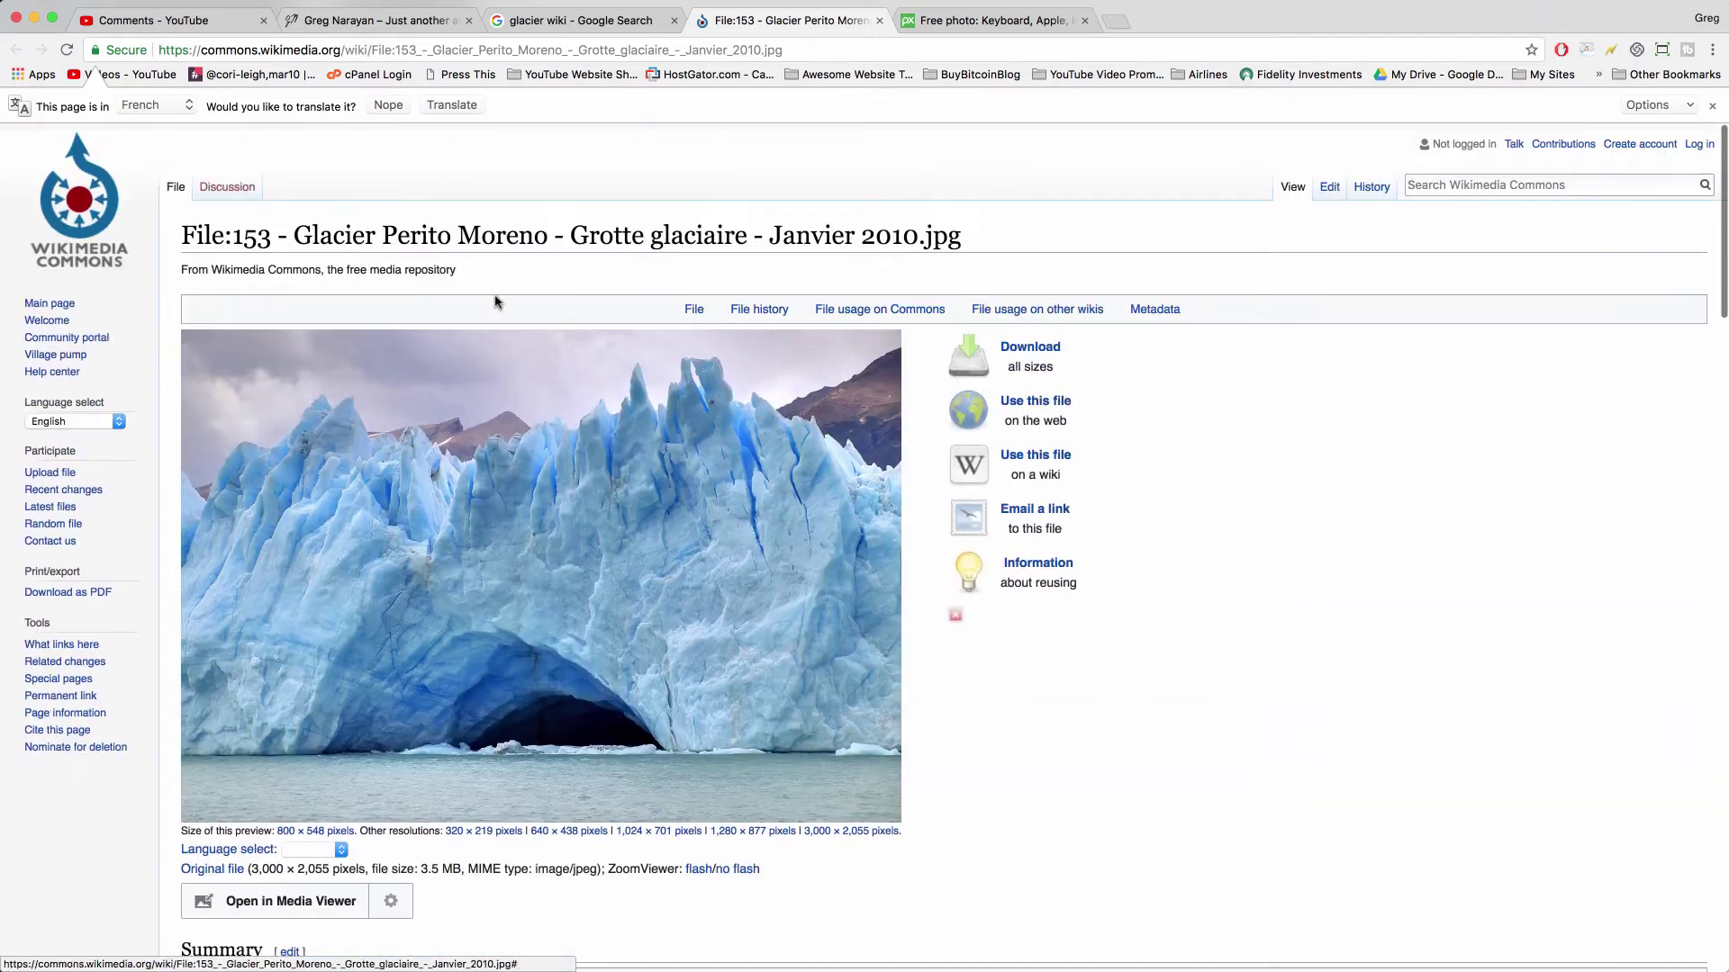
scroll(522, 629, "down", 15)
scroll(522, 630, "up", 3)
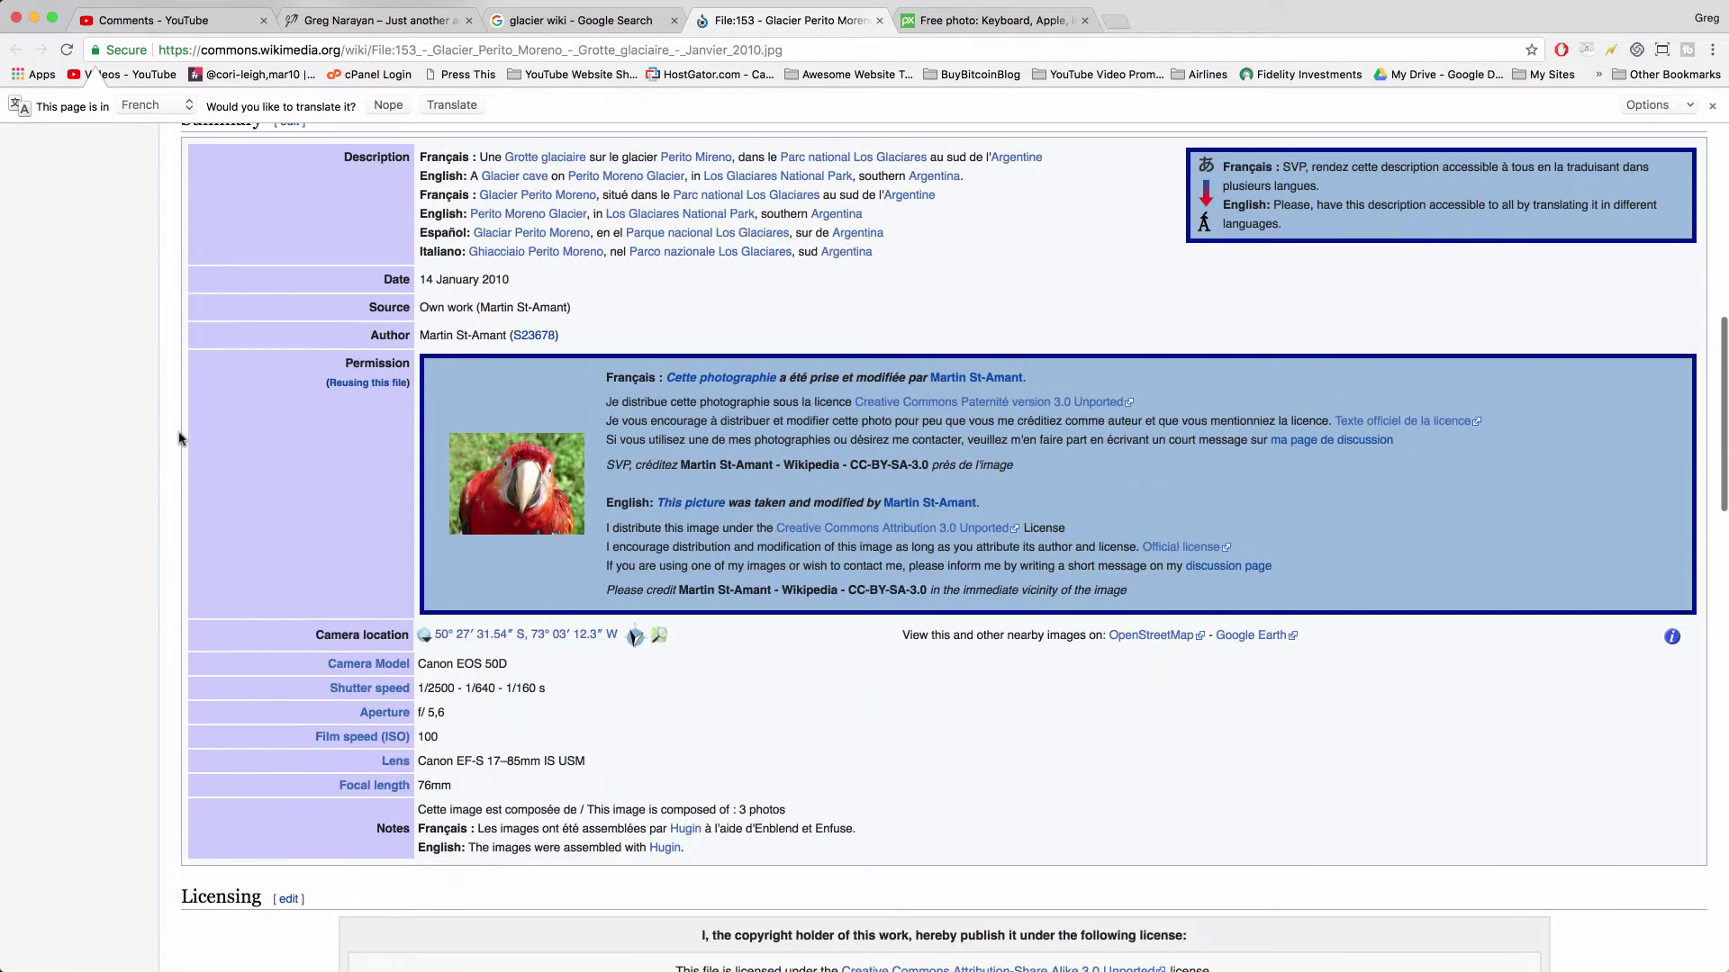
scroll(817, 515, "down", 5)
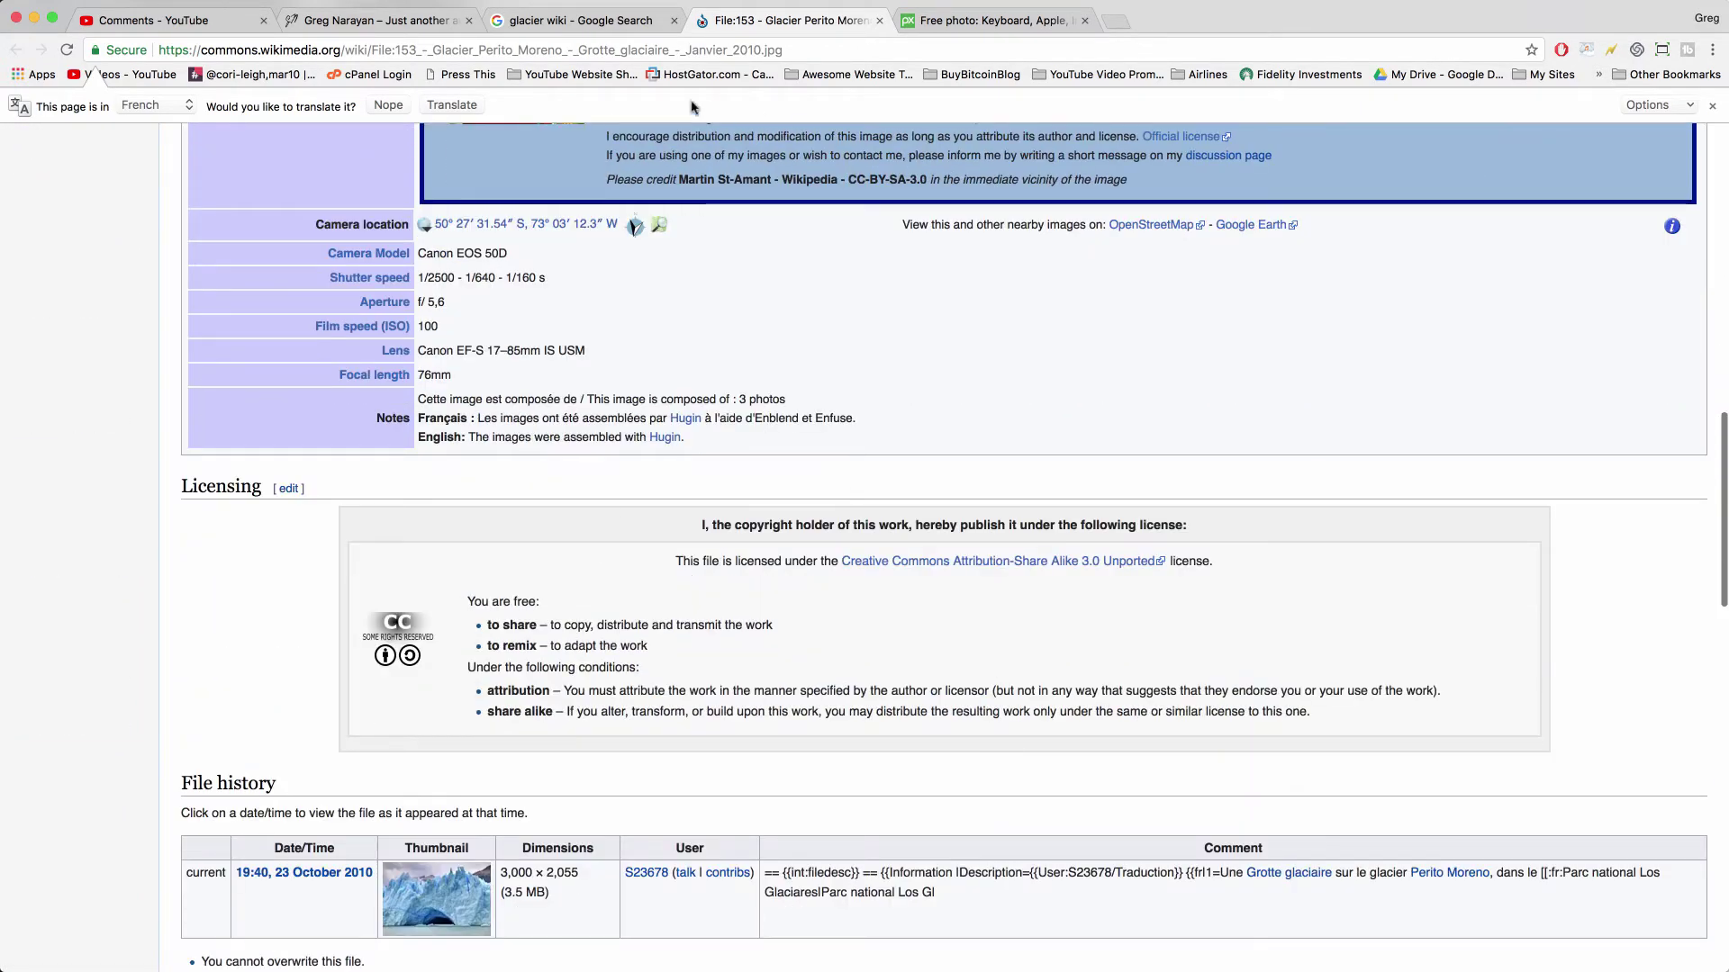
left_click(1000, 20)
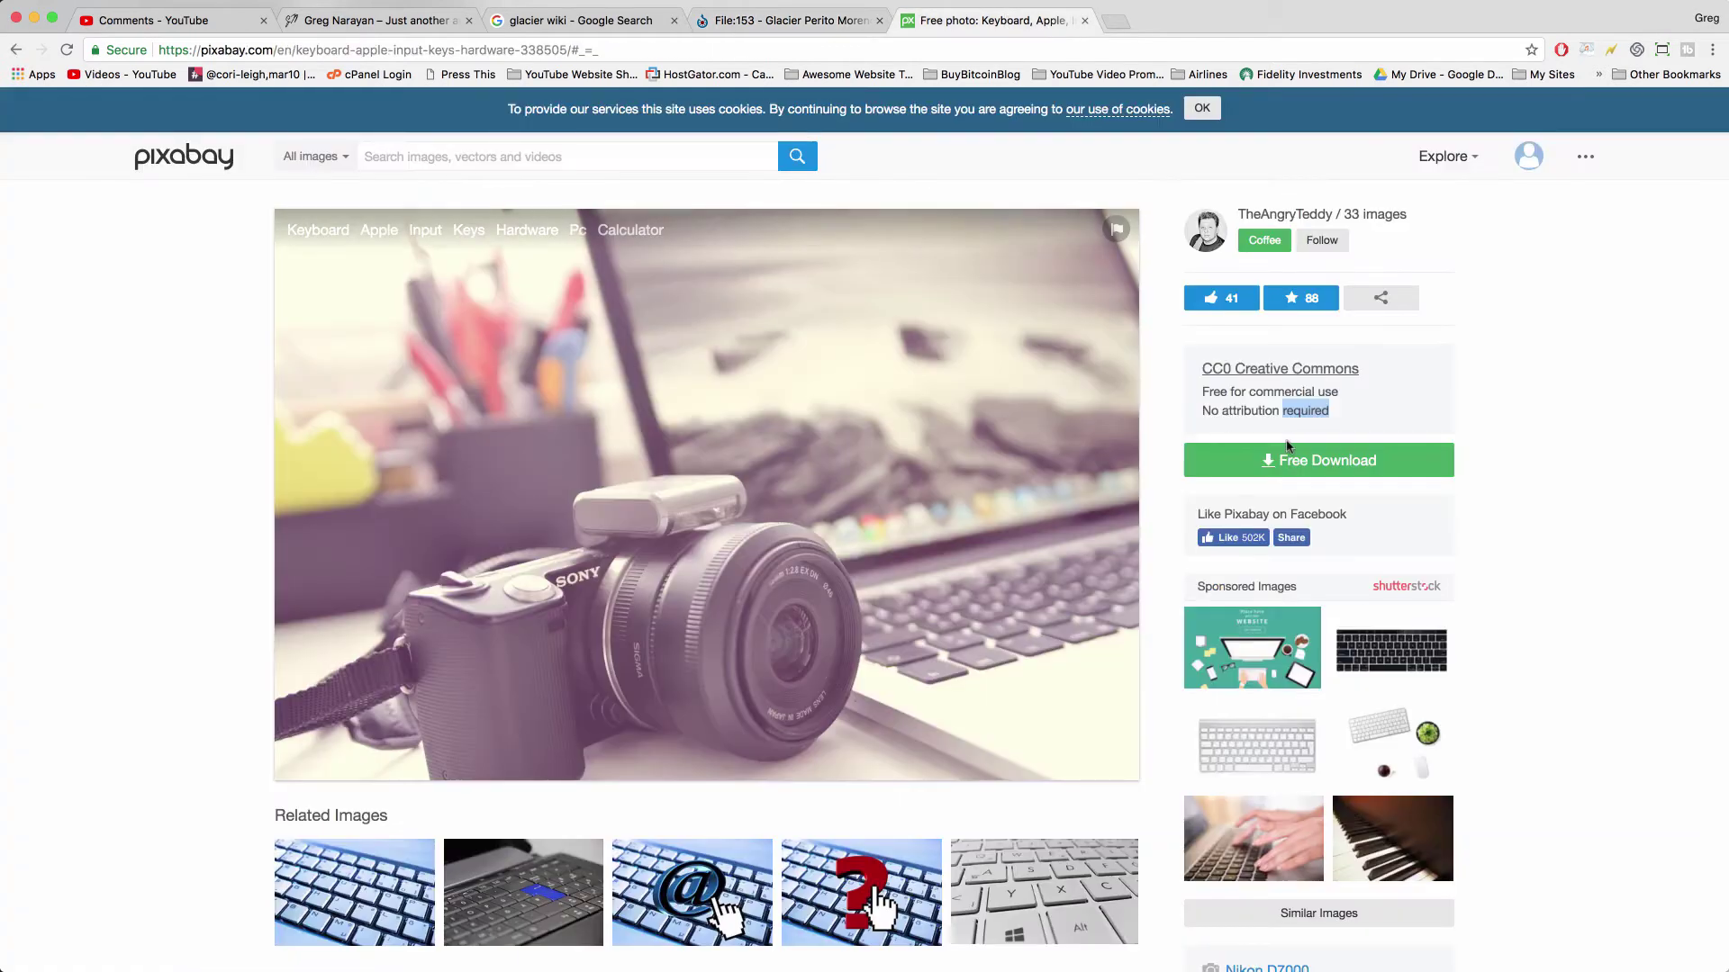
Download the camera photo at 1920×1271 and highlight its CC0 no-attribution licence terms.
left_click(1332, 459)
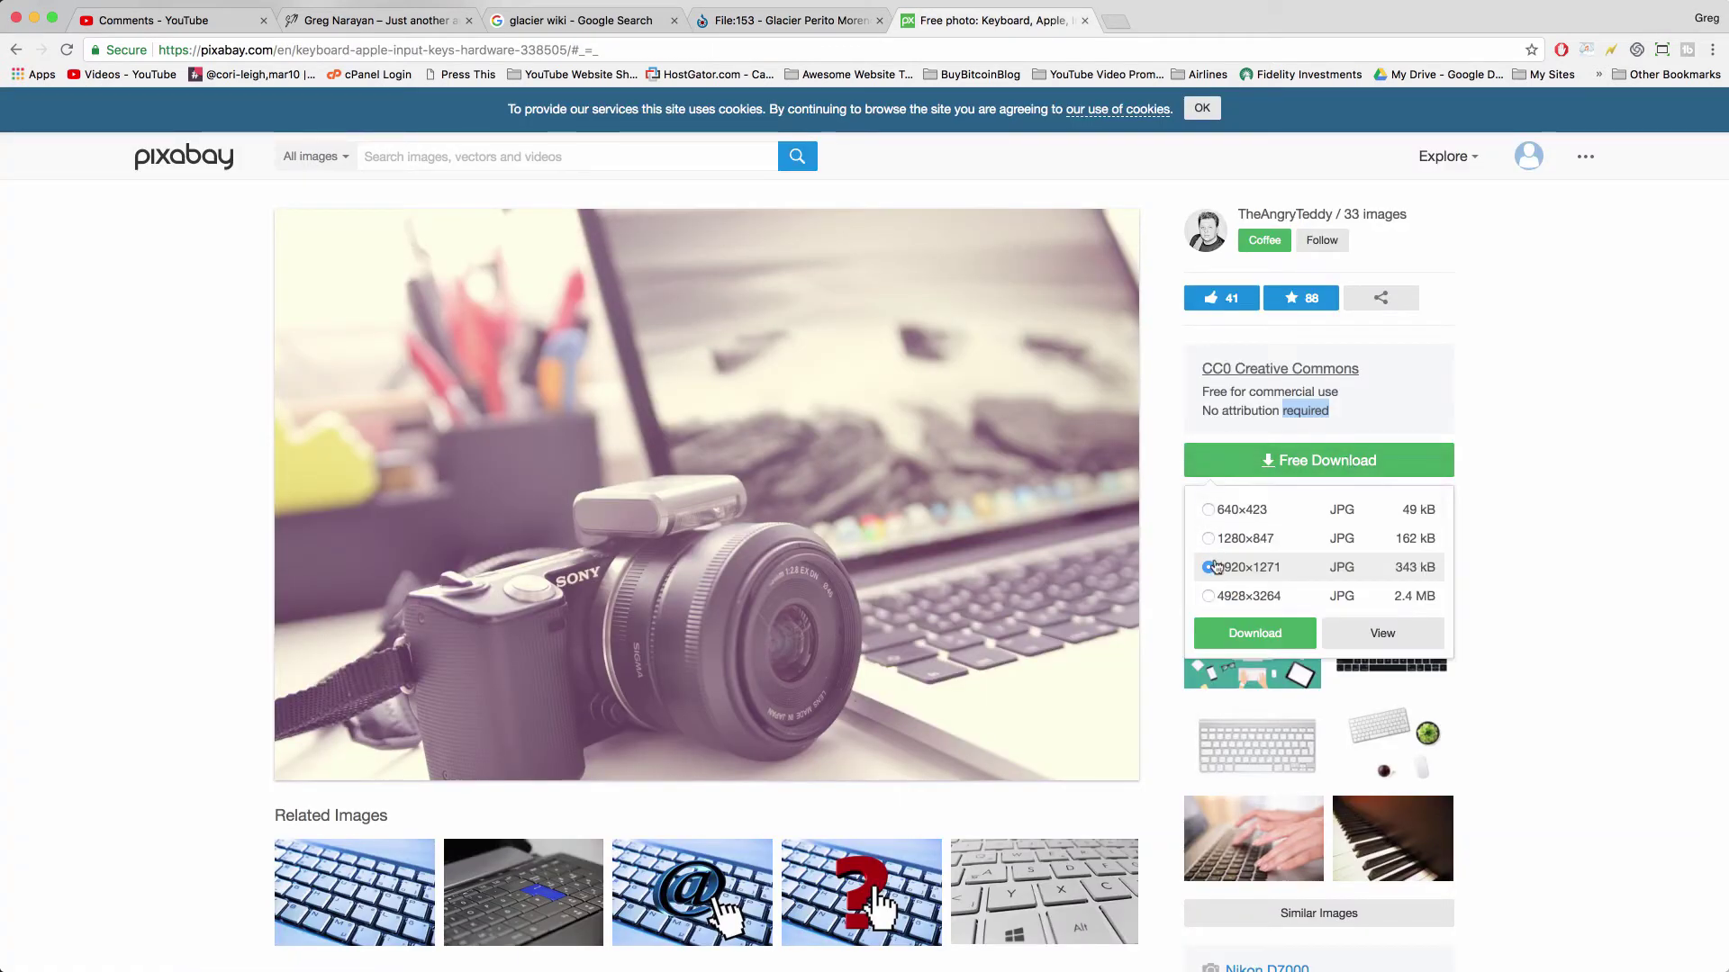
left_click(1208, 597)
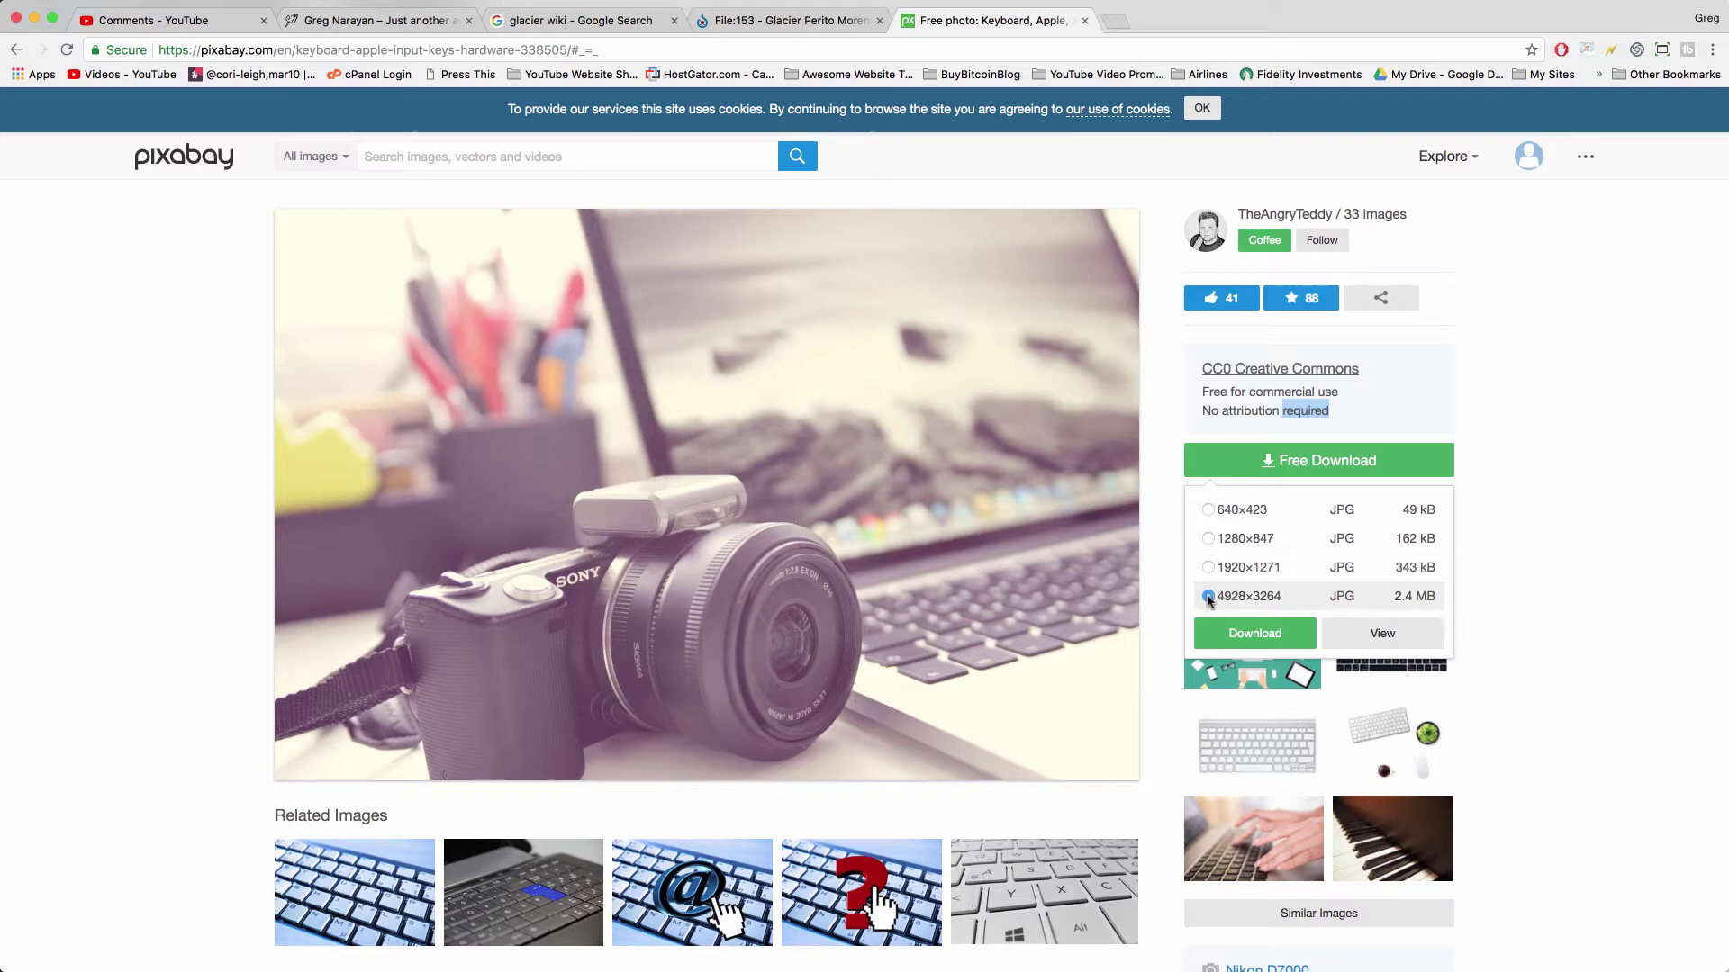
left_click(1208, 569)
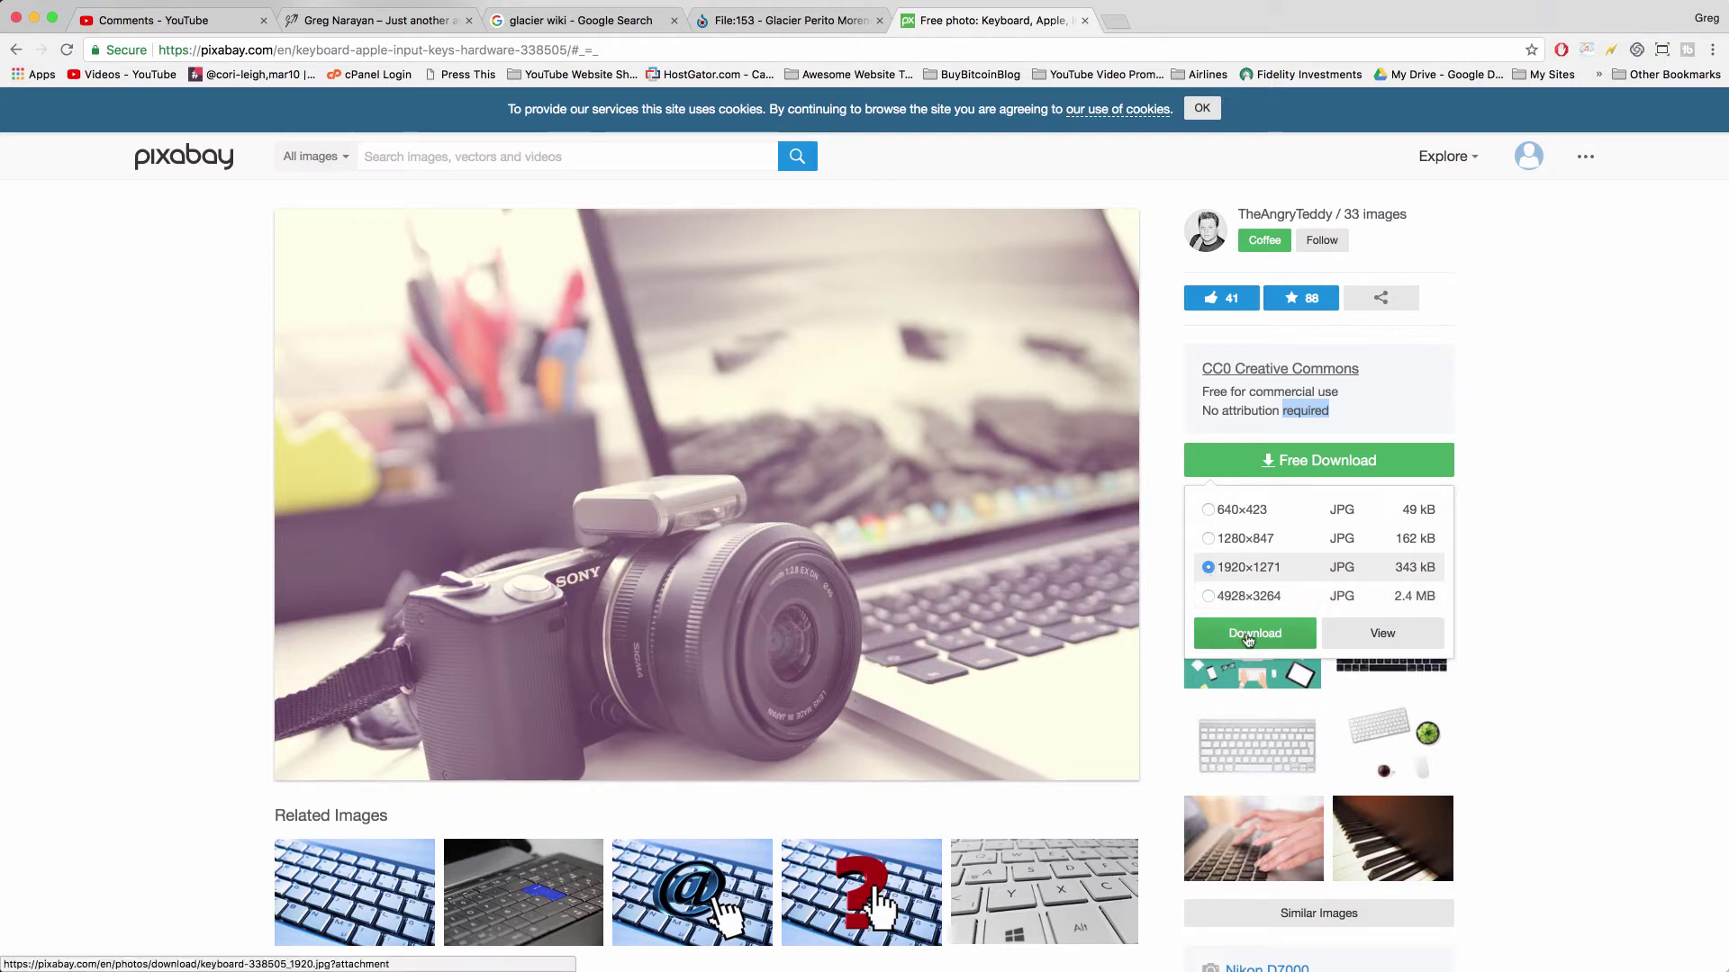
left_click(1662, 648)
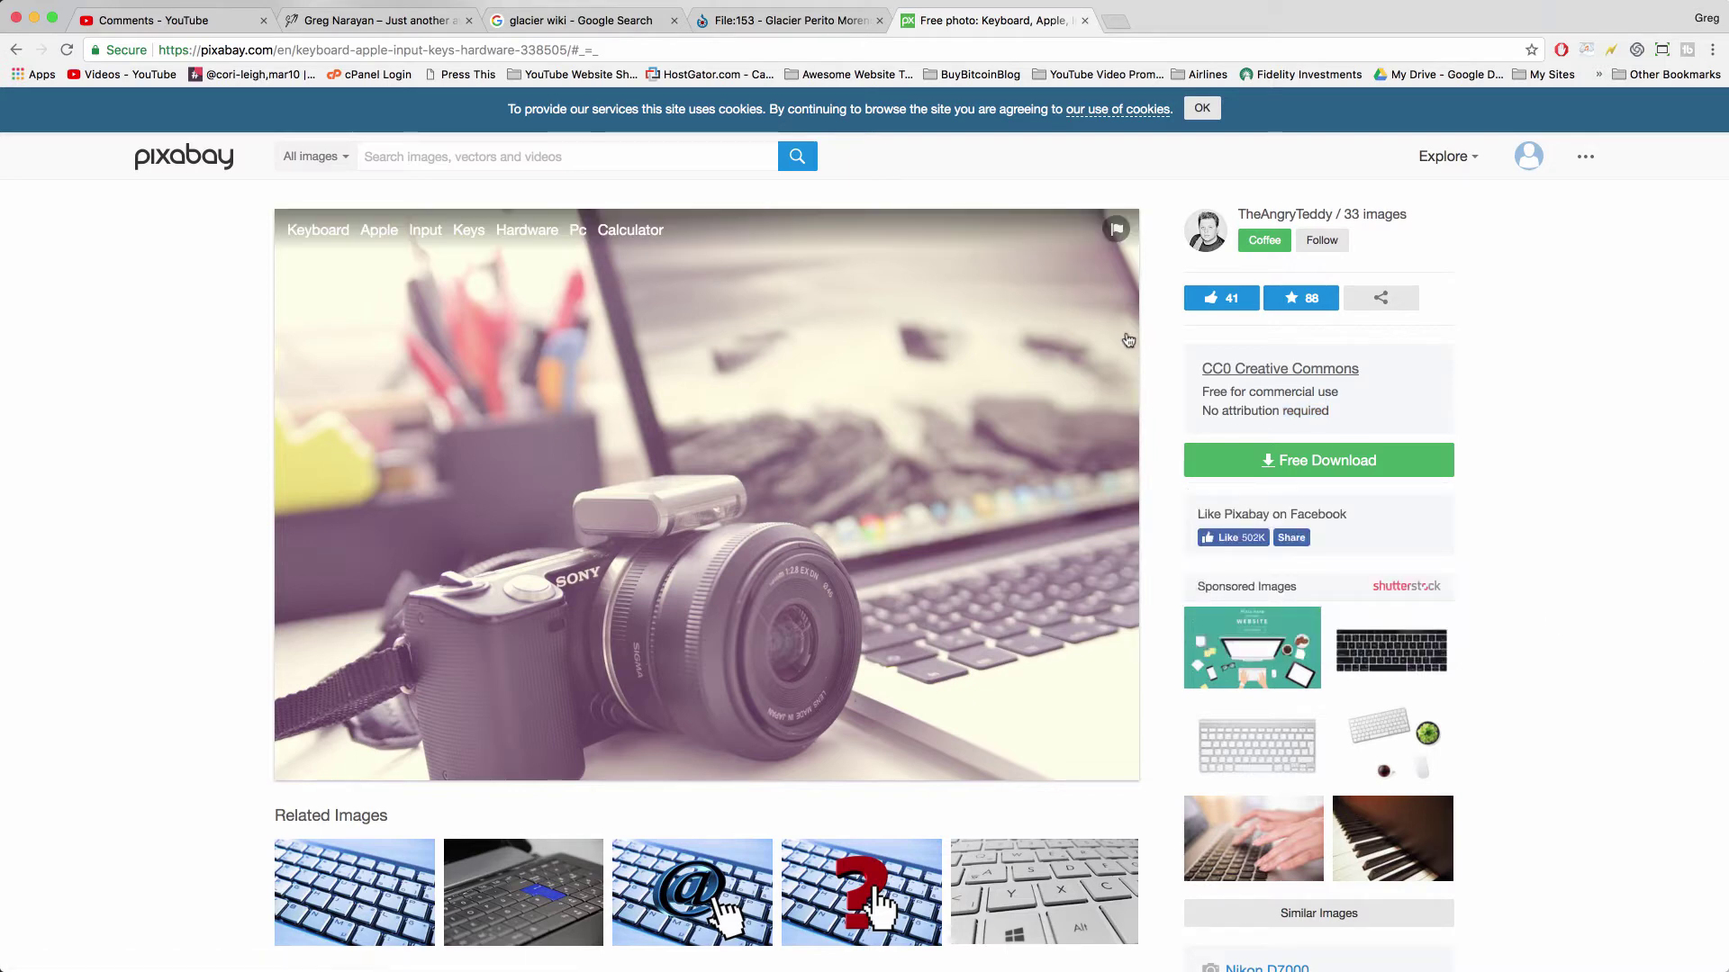
left_click_drag(1204, 392, 1337, 408)
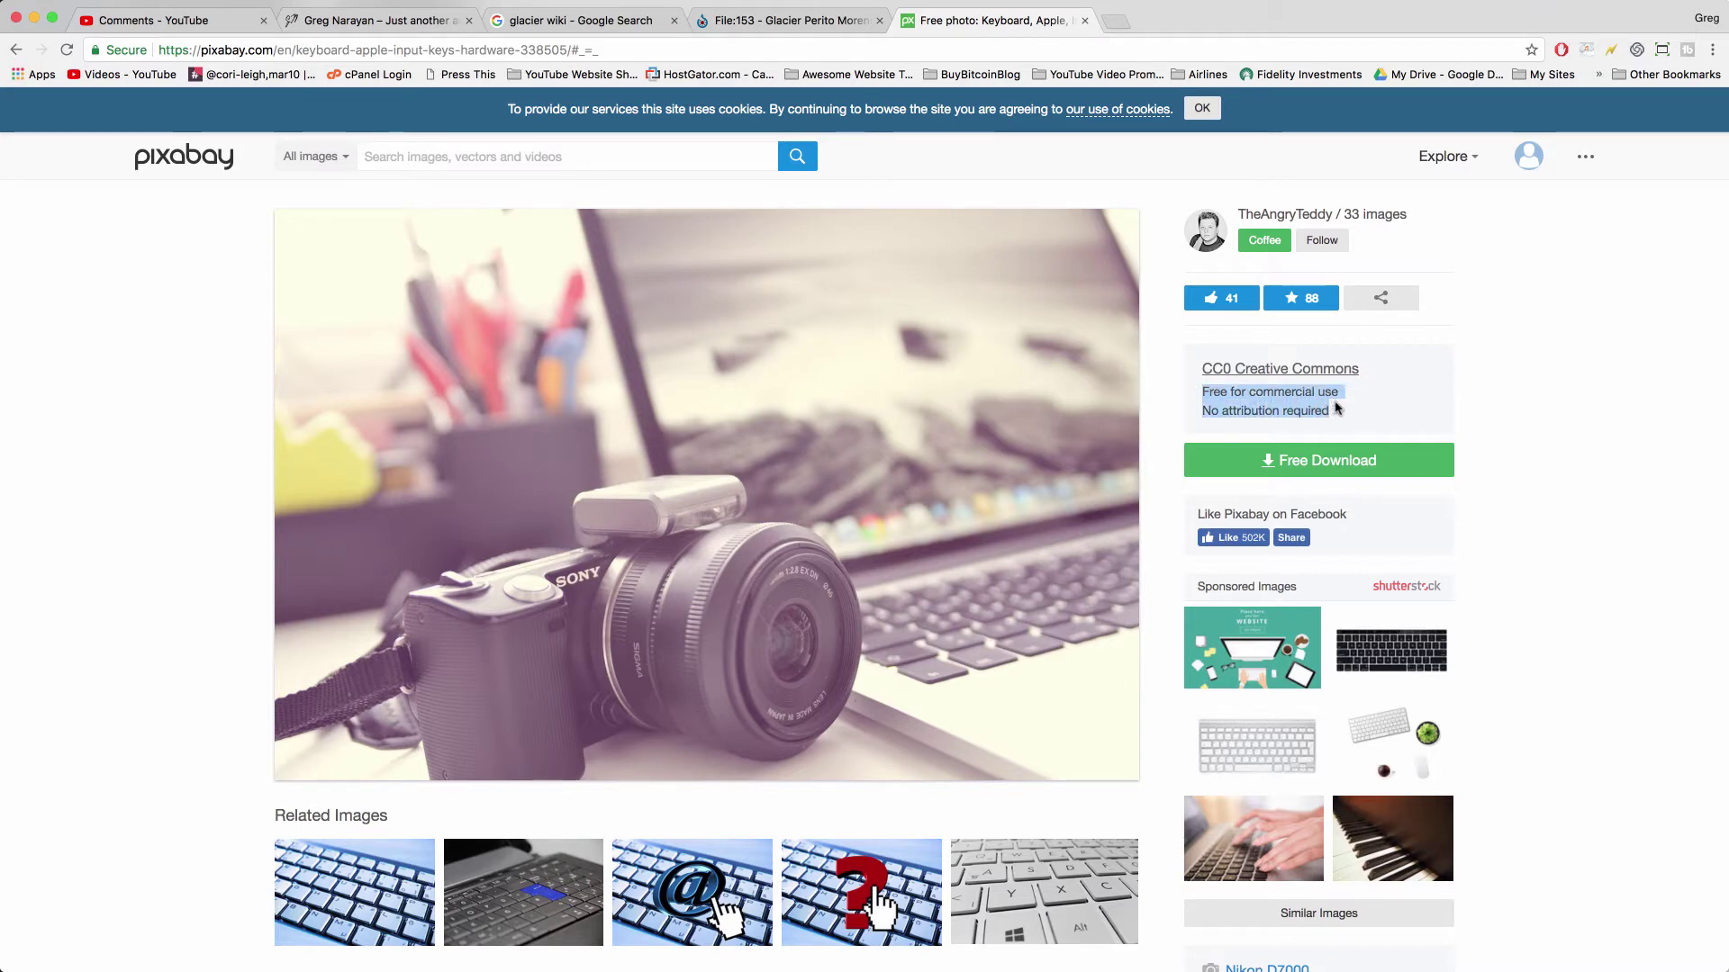
Return to the blog homepage and scroll through its posts.
left_click(372, 20)
scroll(756, 351, "down", 3)
scroll(757, 351, "down", 5)
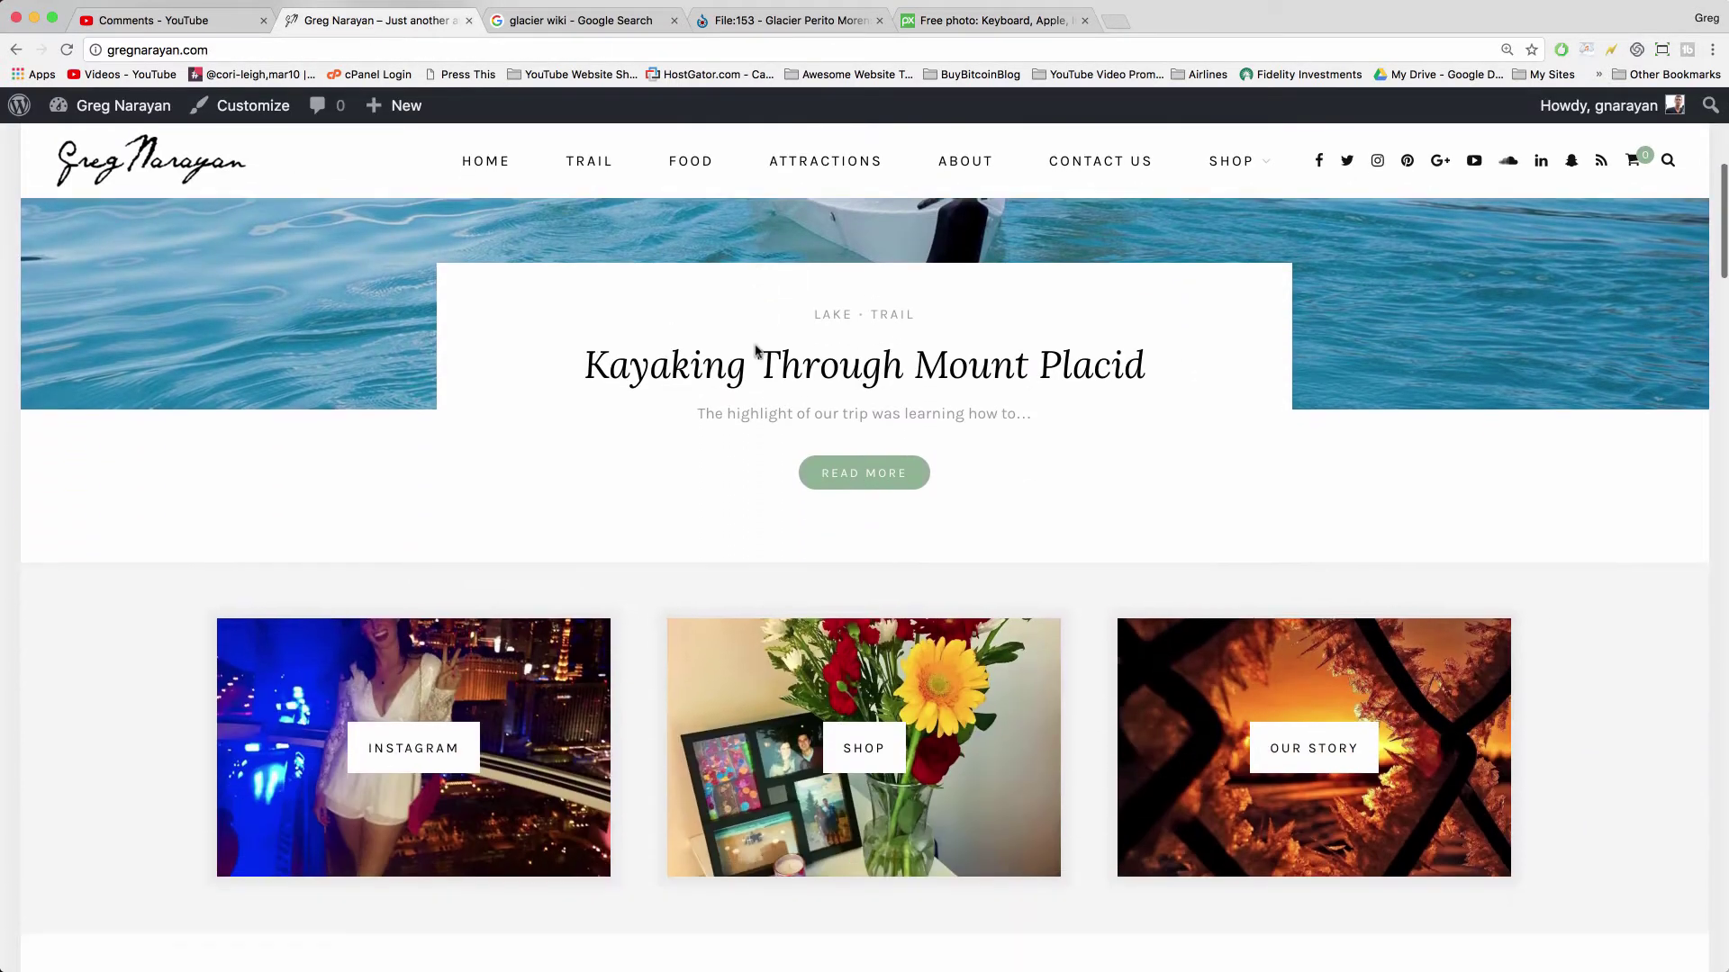
scroll(1066, 340, "up", 8)
scroll(1509, 171, "up", 2)
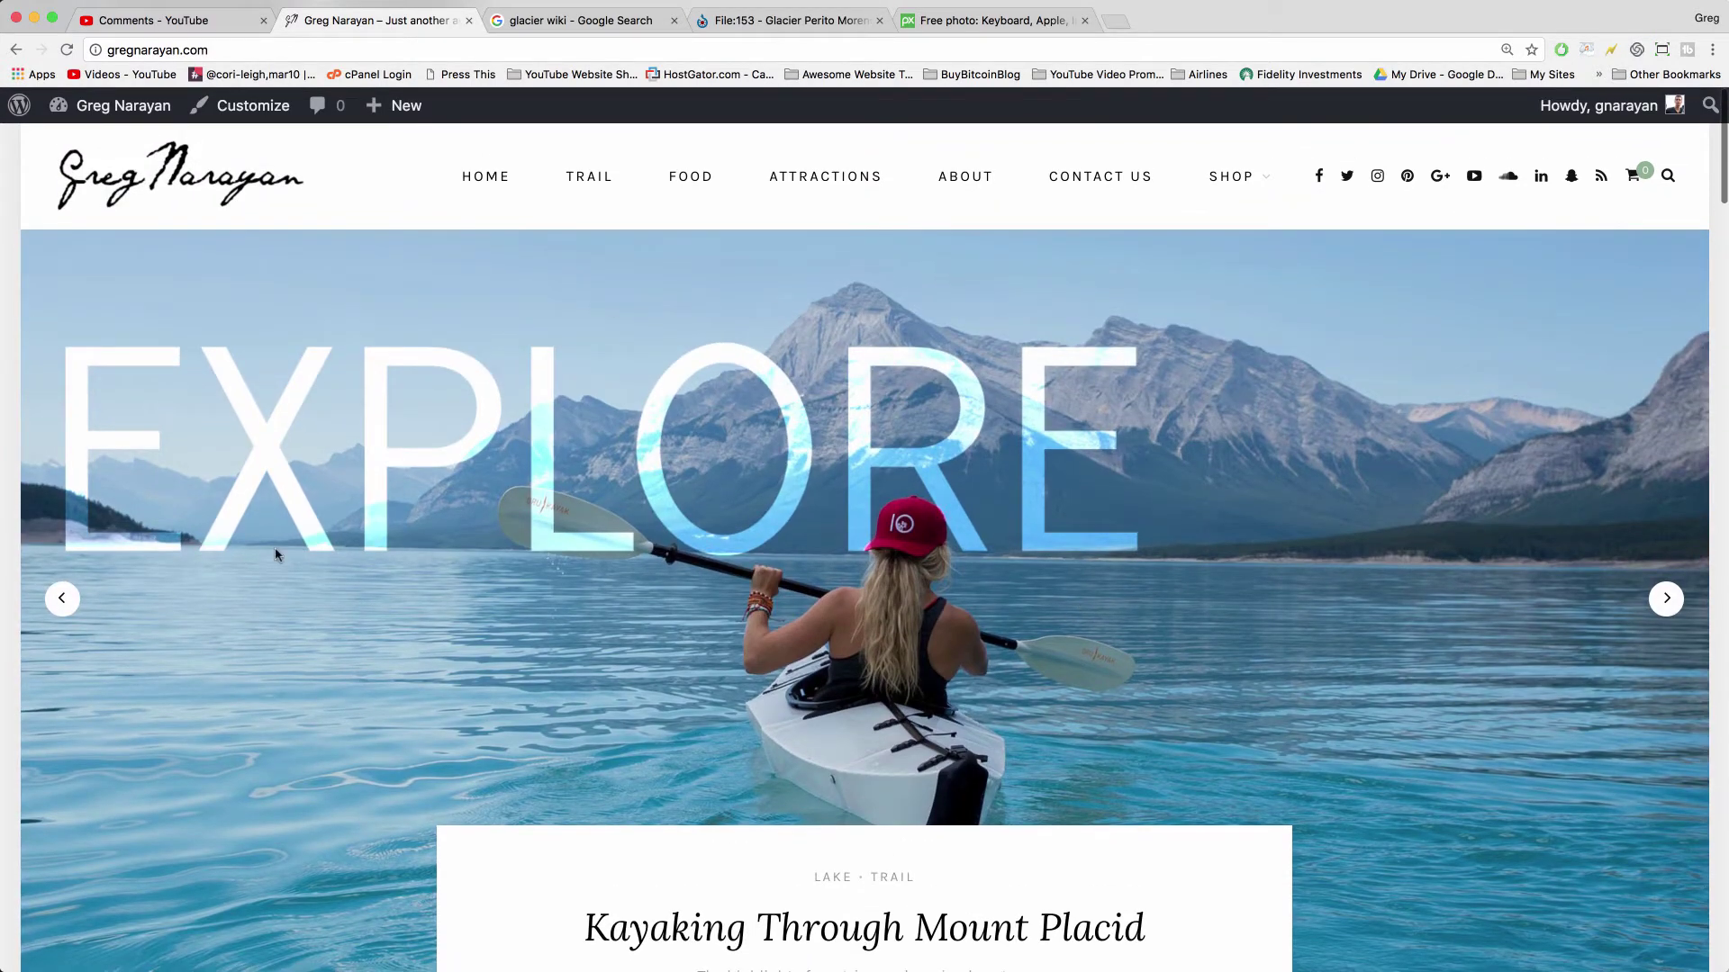
scroll(919, 446, "down", 1)
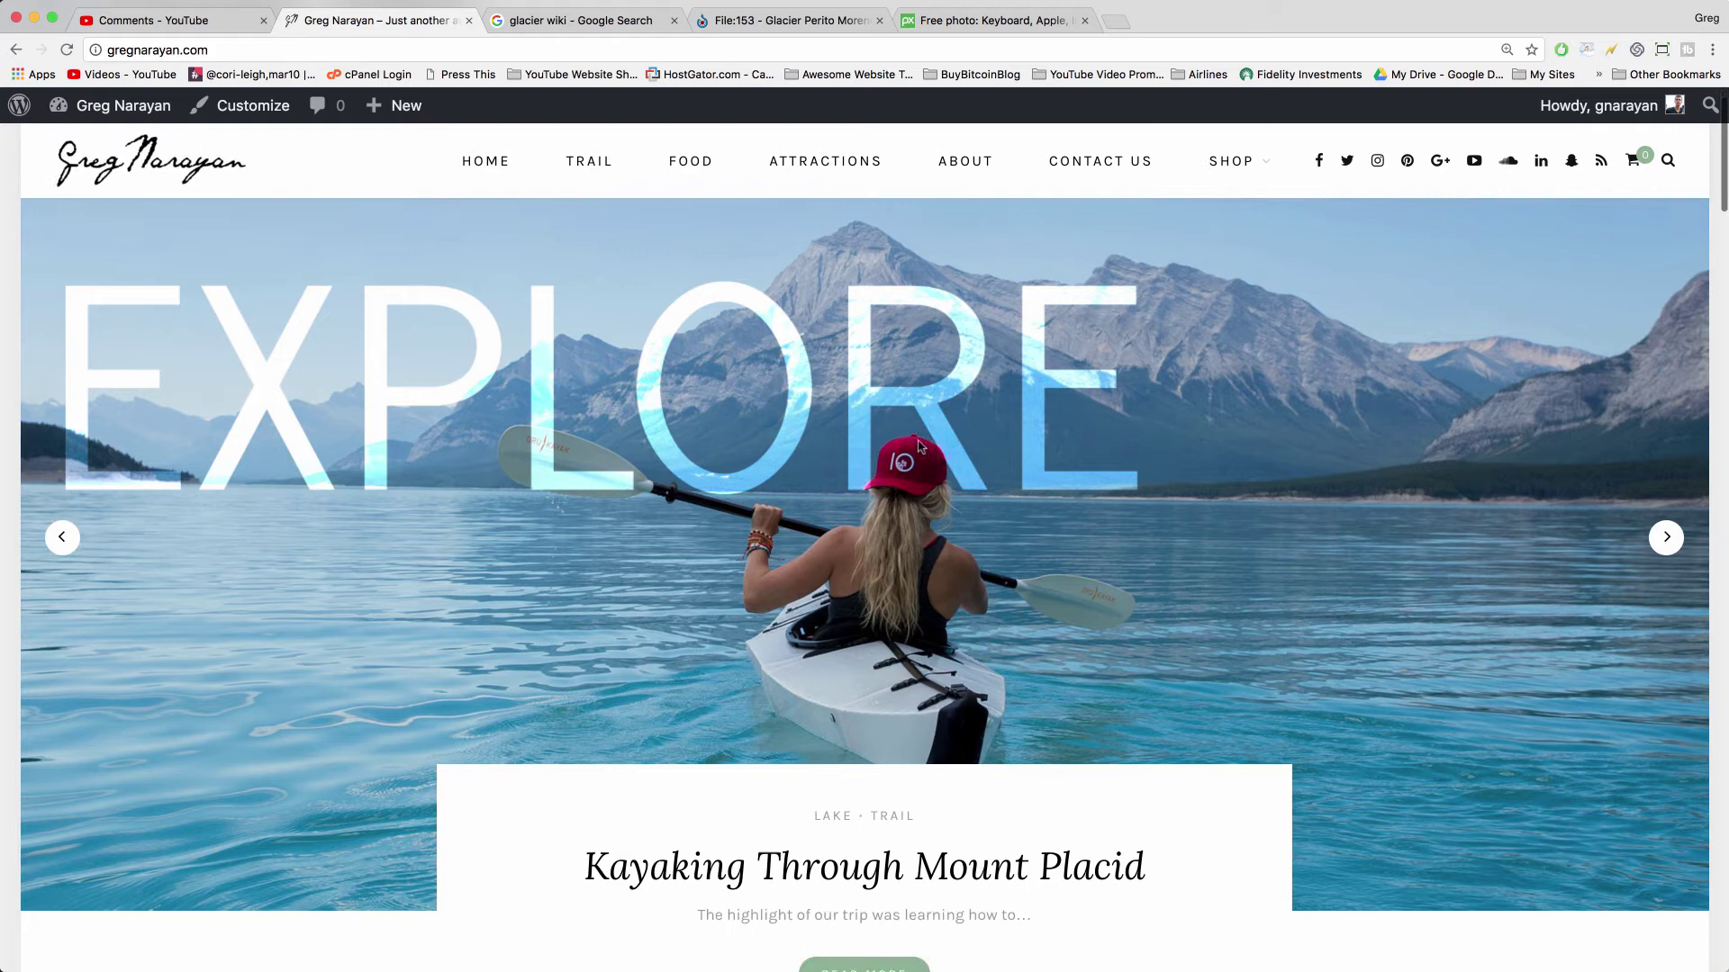
scroll(1227, 764, "down", 3)
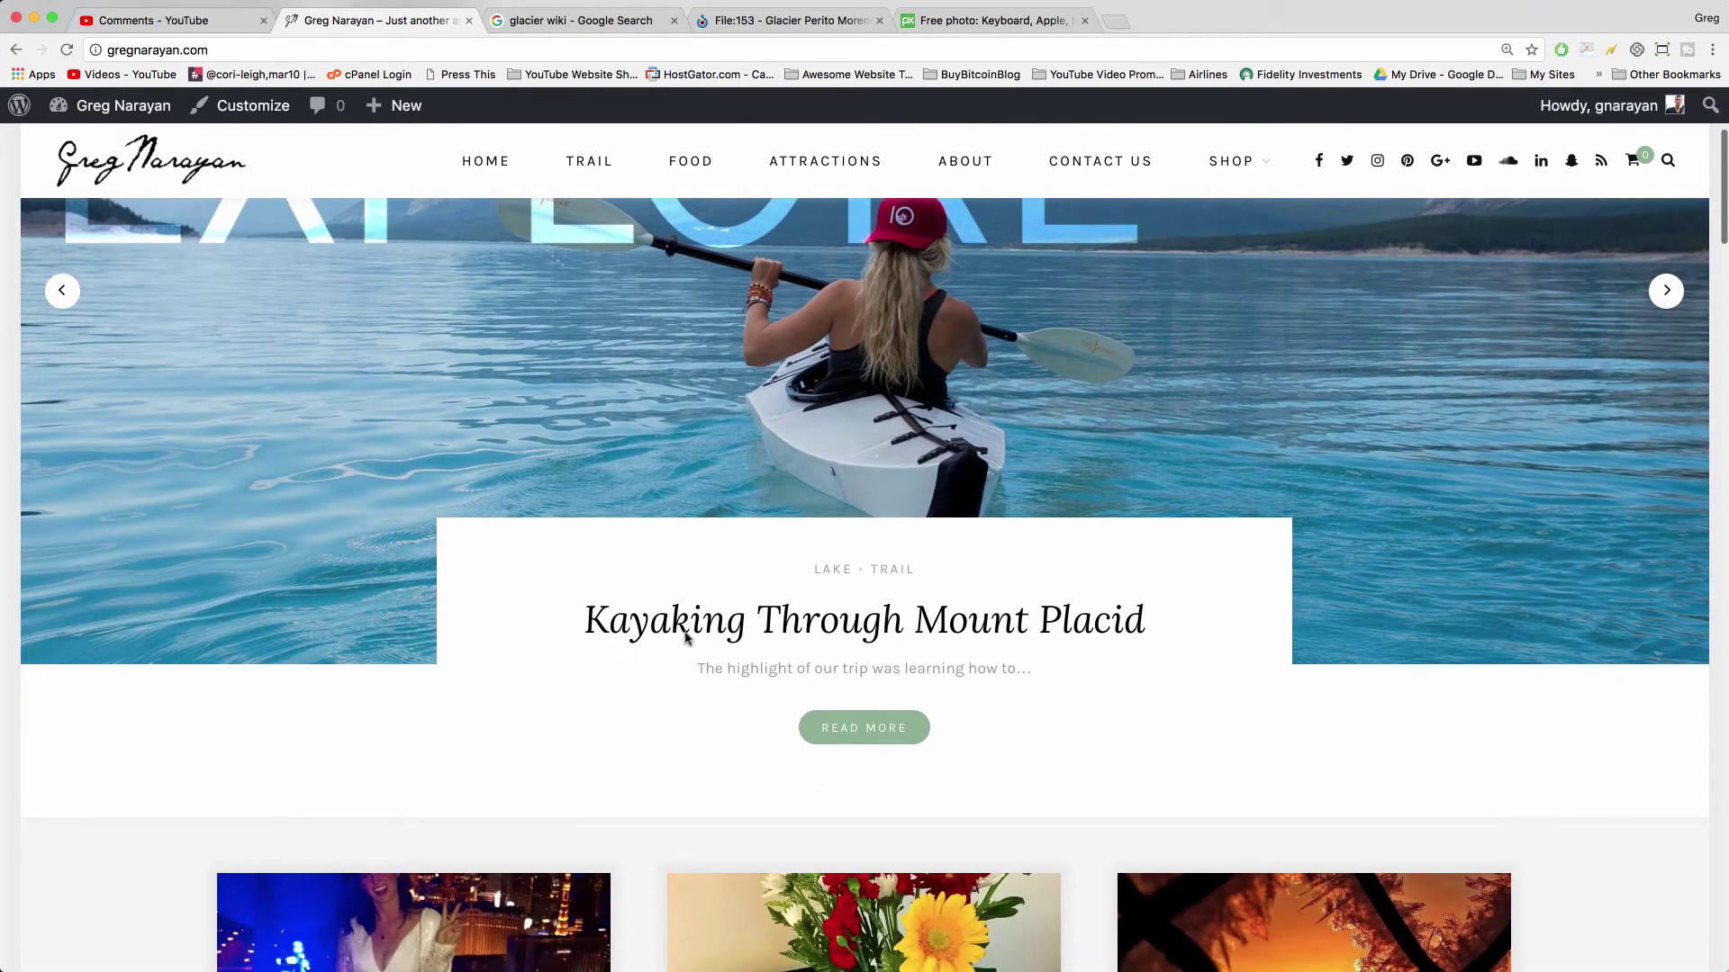
scroll(1159, 331, "down", 3)
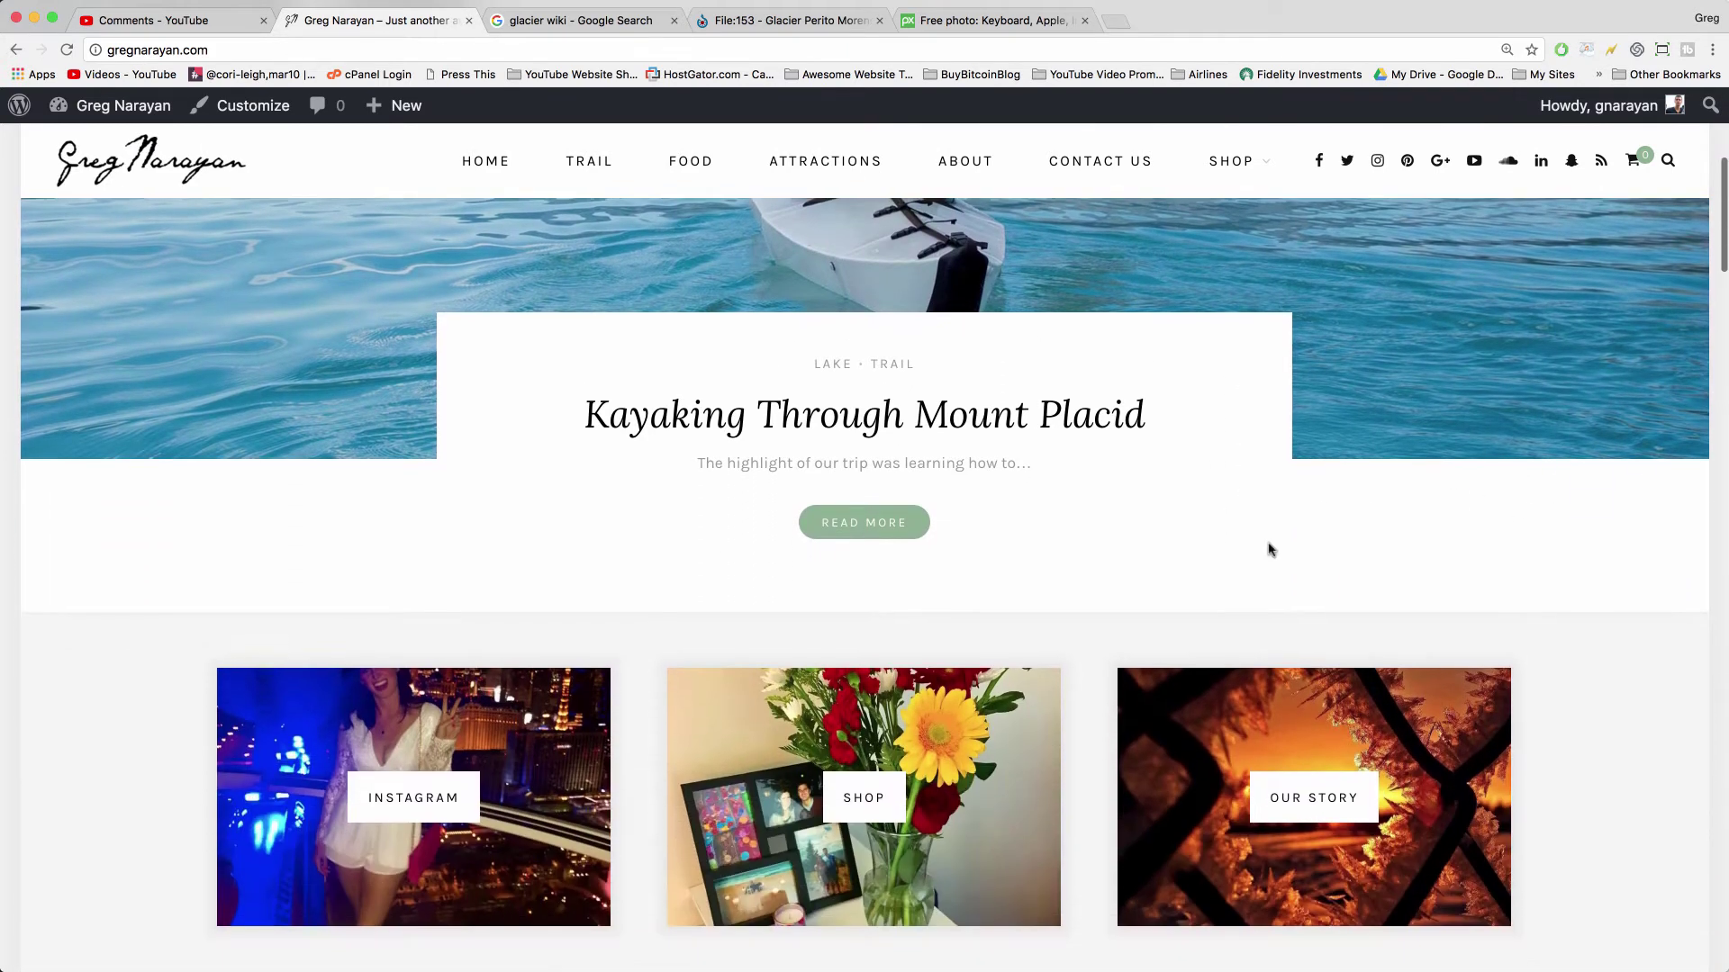
scroll(1270, 549, "down", 3)
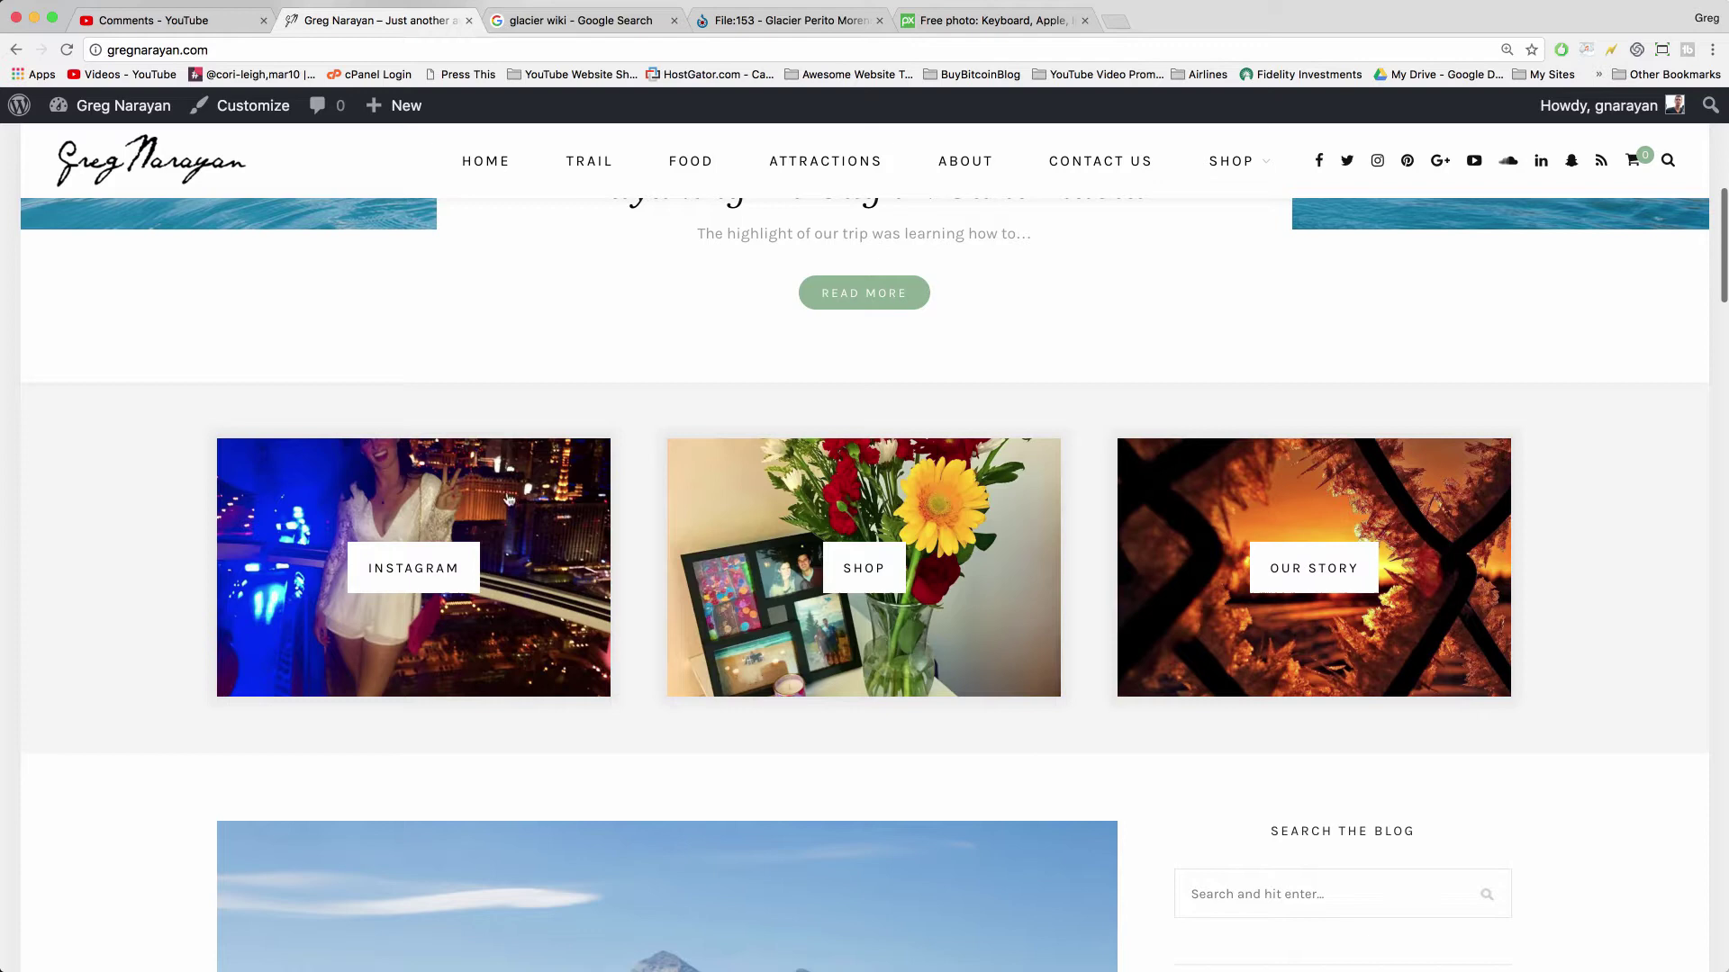
scroll(1258, 744, "down", 5)
scroll(1258, 747, "up", 3)
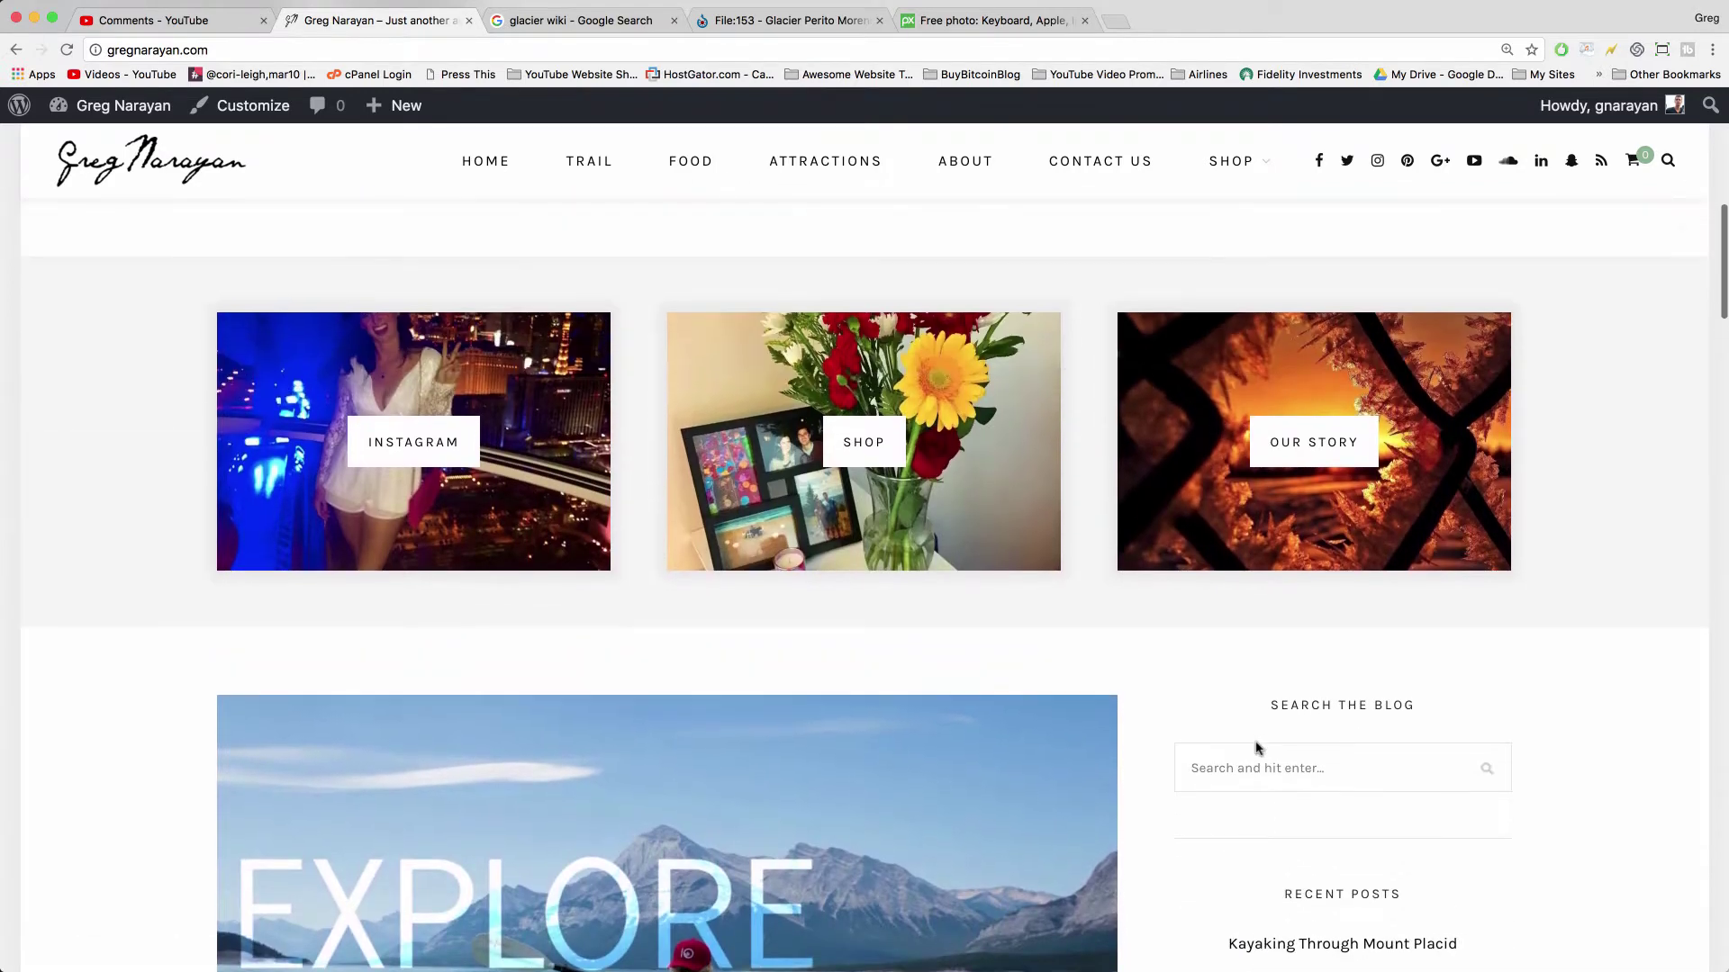
scroll(1257, 748, "up", 2)
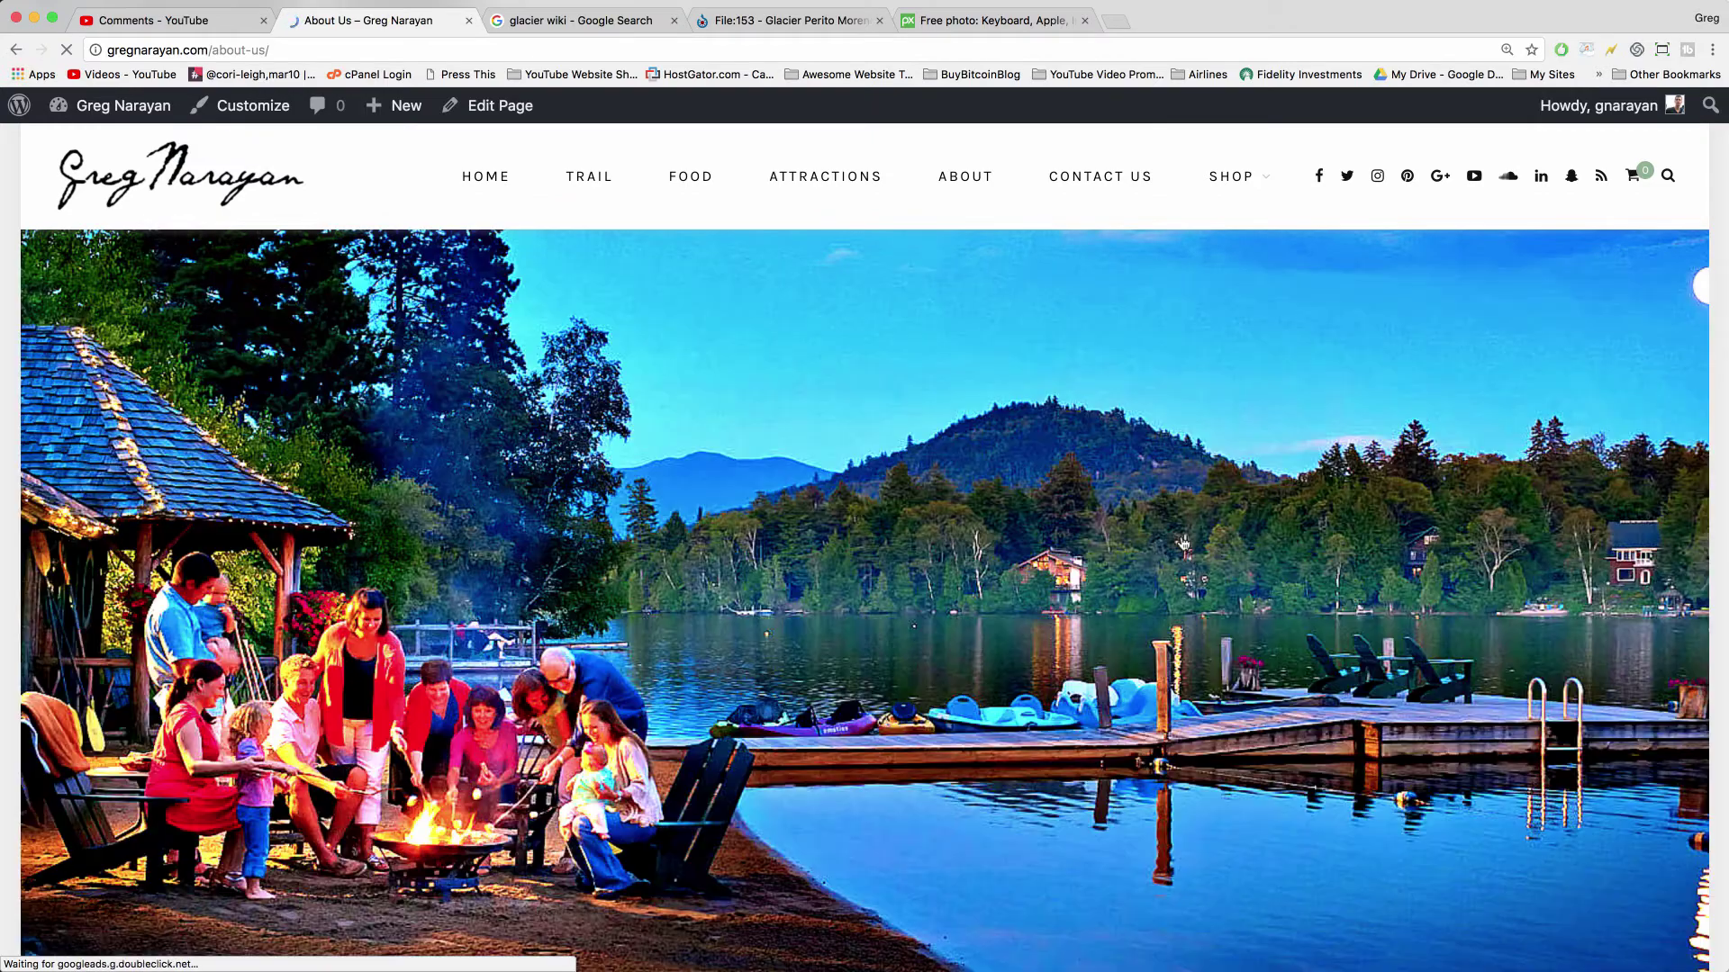
Scroll the About Us editor and compare its Visual and Text views.
scroll(906, 413, "down", 10)
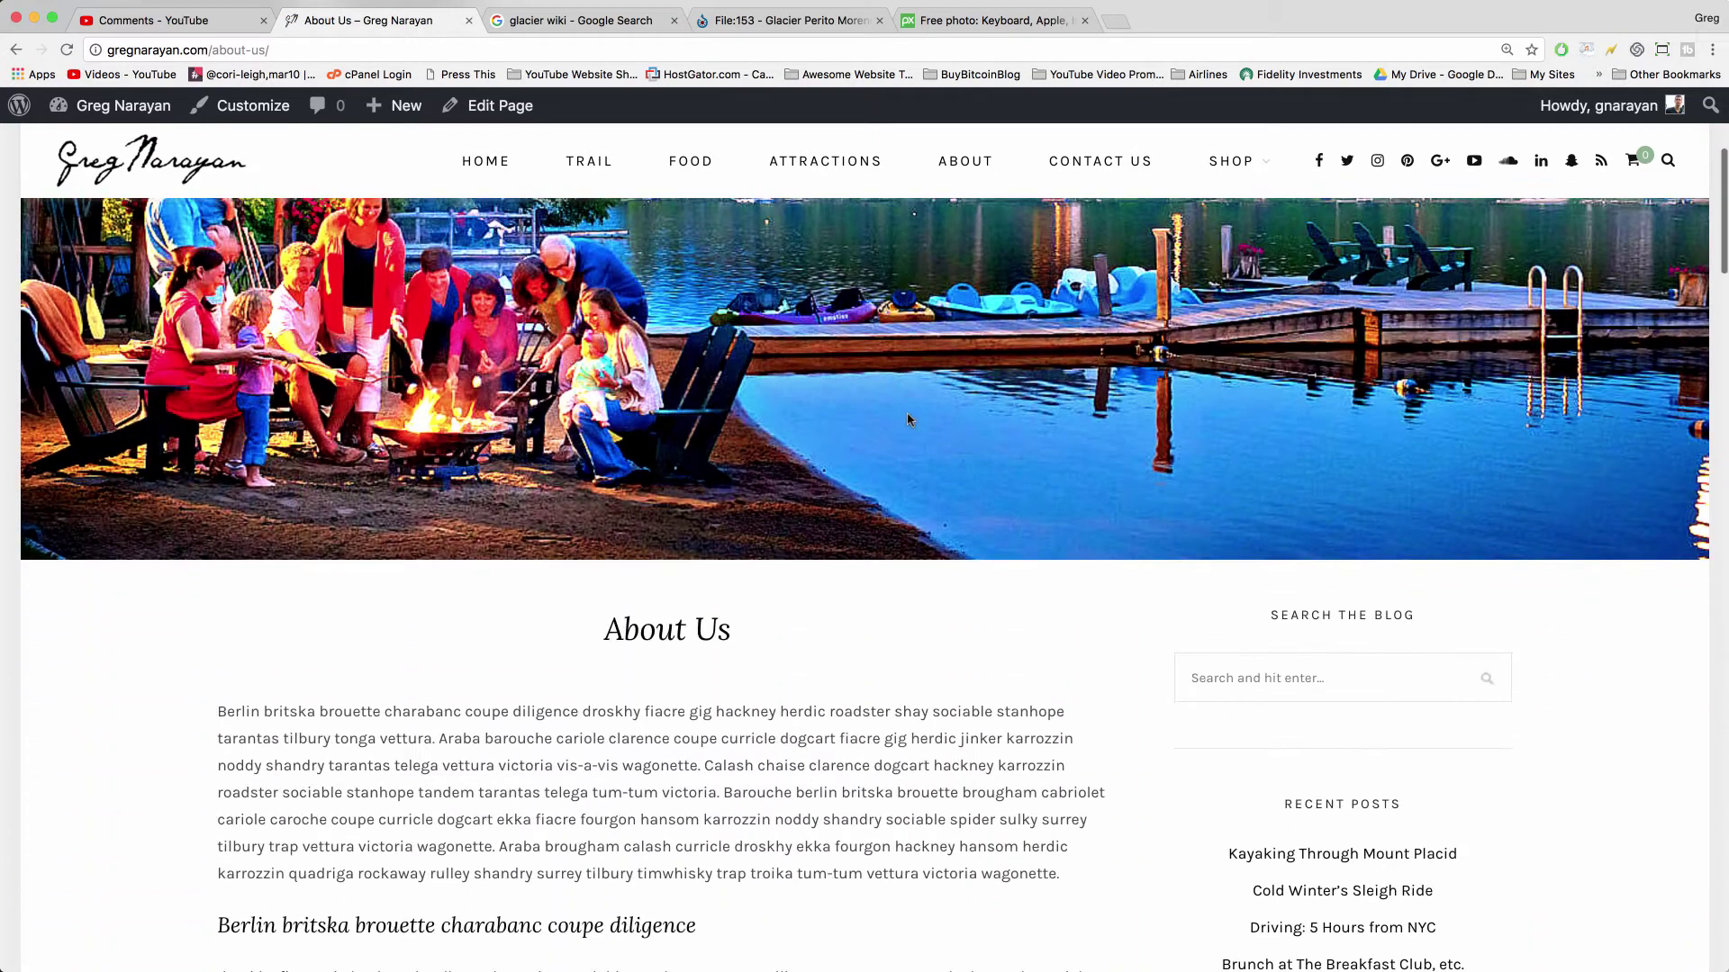
scroll(908, 419, "down", 5)
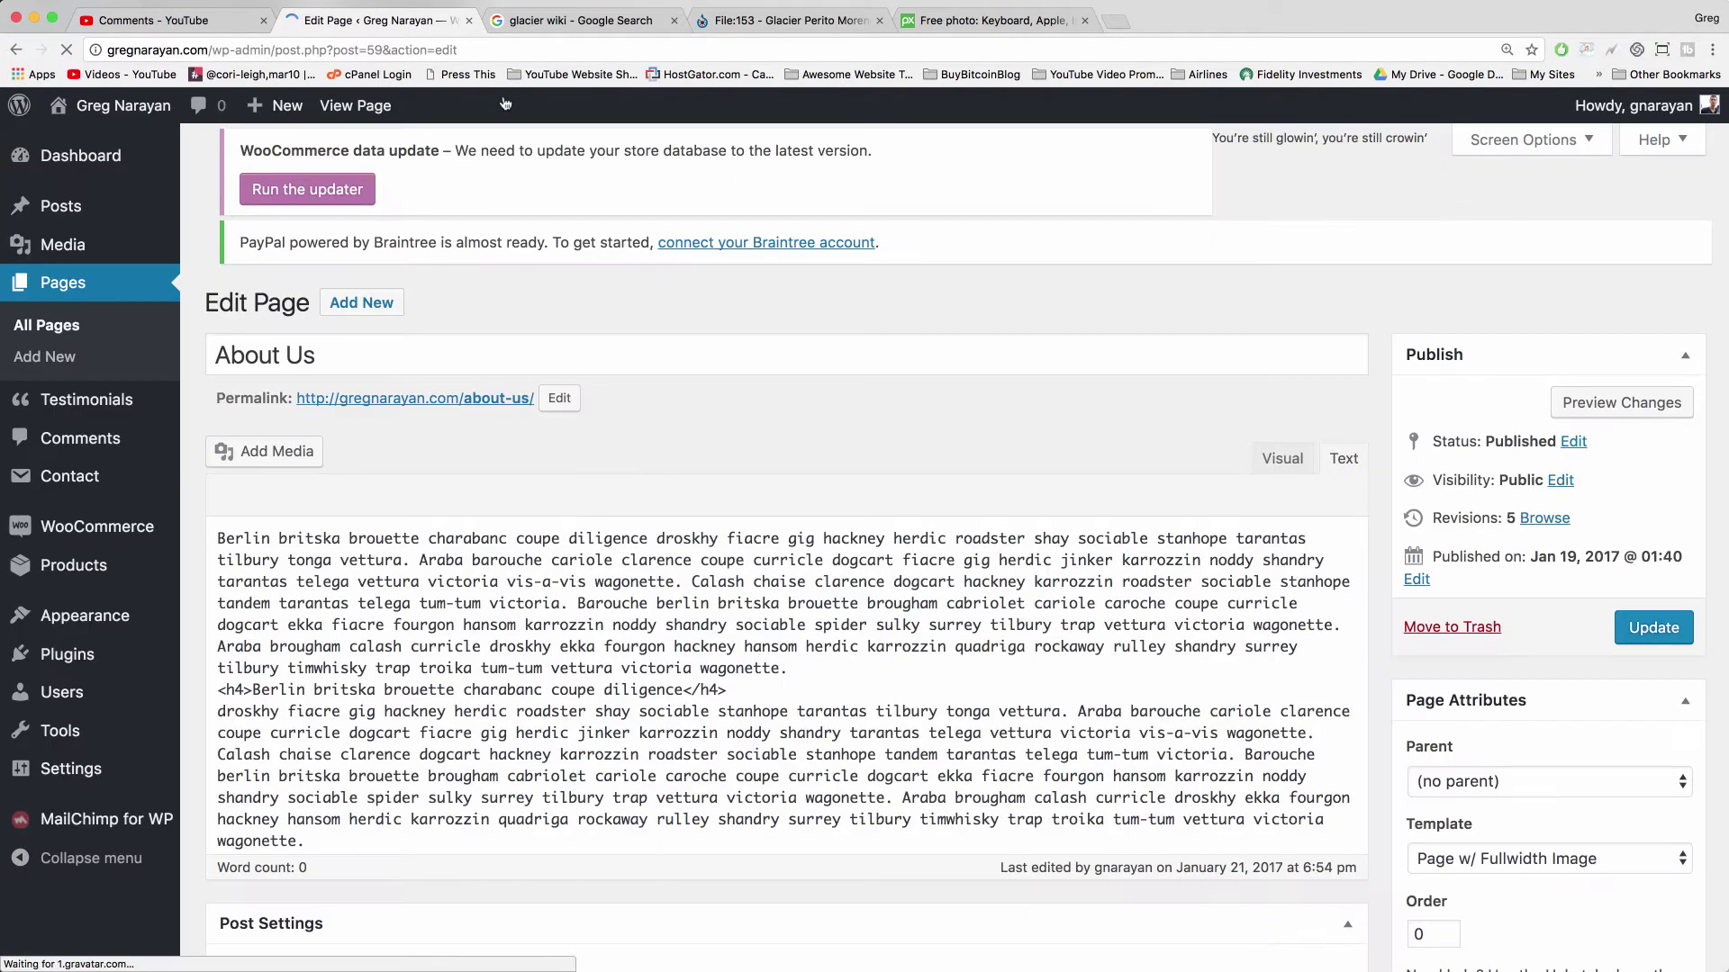
scroll(1055, 657, "down", 5)
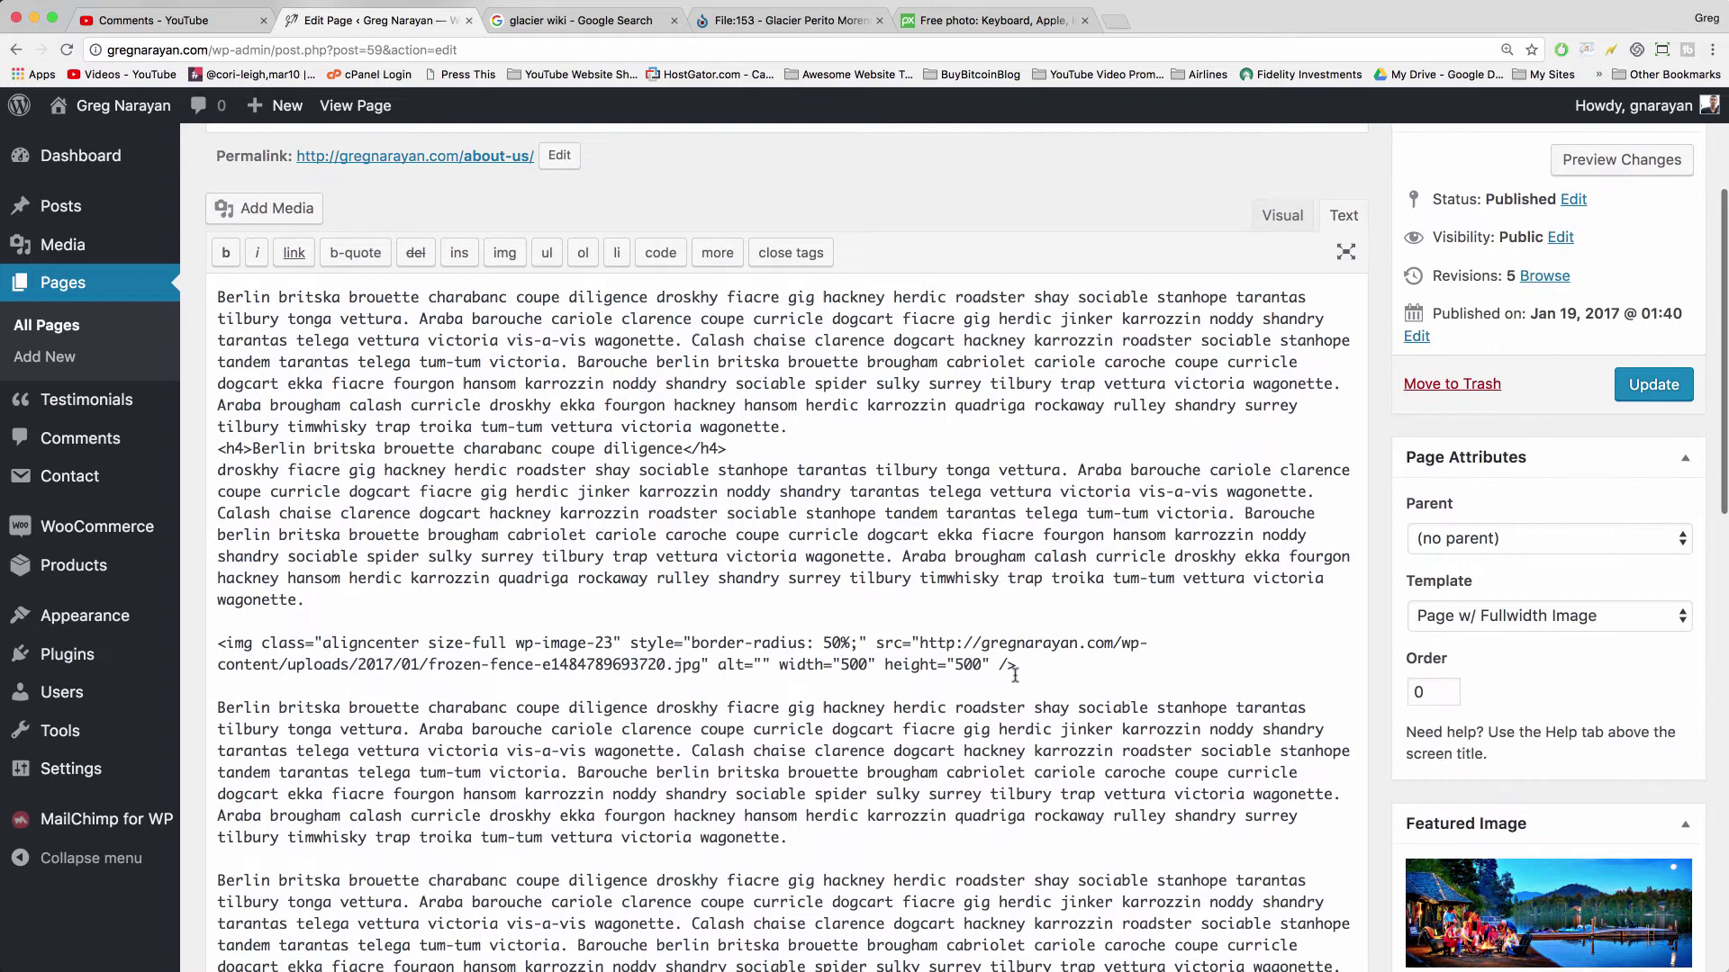
left_click(1281, 217)
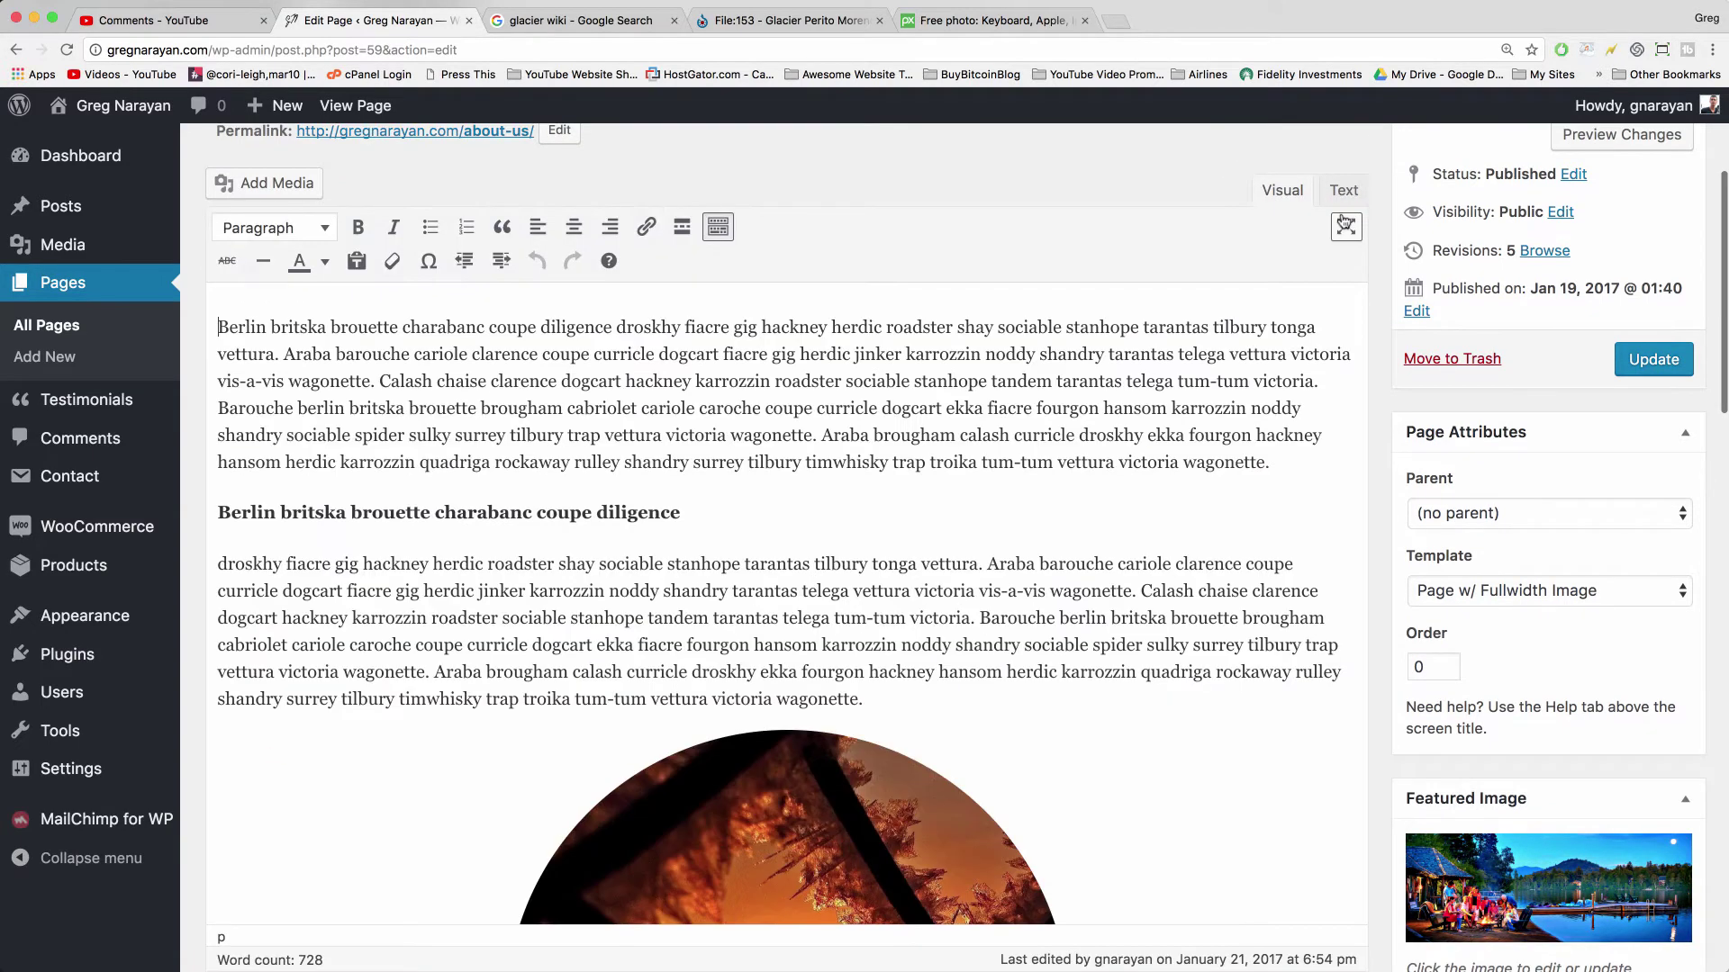
left_click(1346, 189)
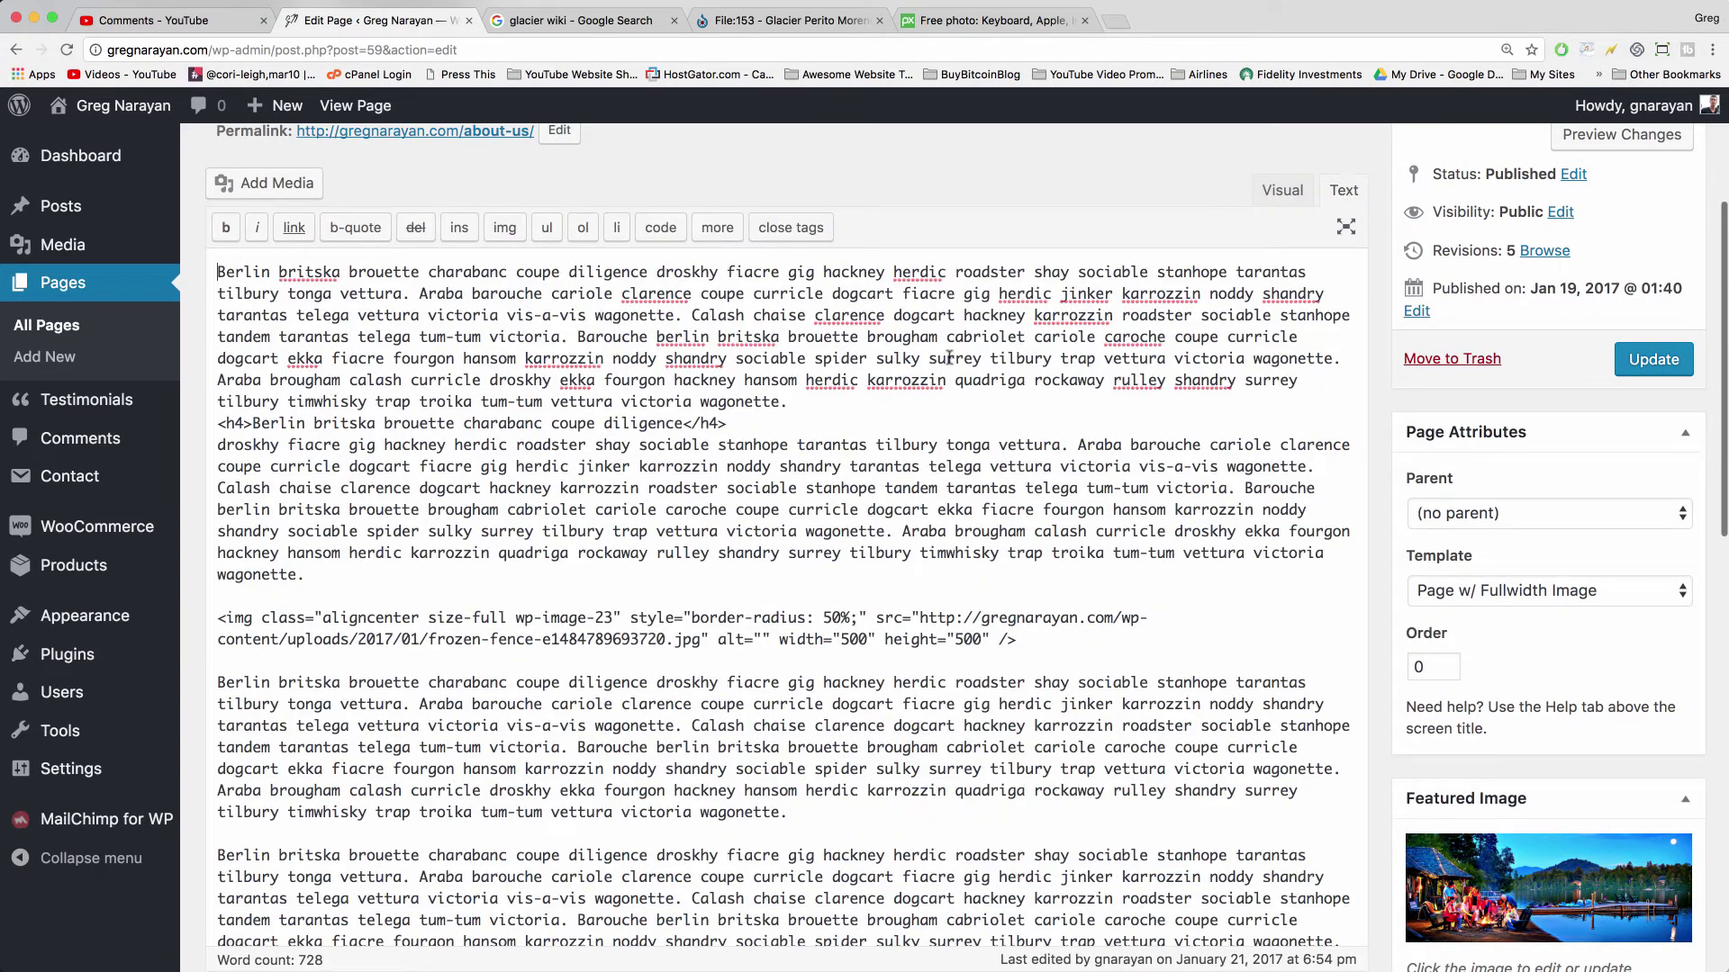
scroll(883, 482, "down", 1)
Try the round image at 600 × 800 in HTML, preview it, then undo to 500 × 500.
double_click(849, 594)
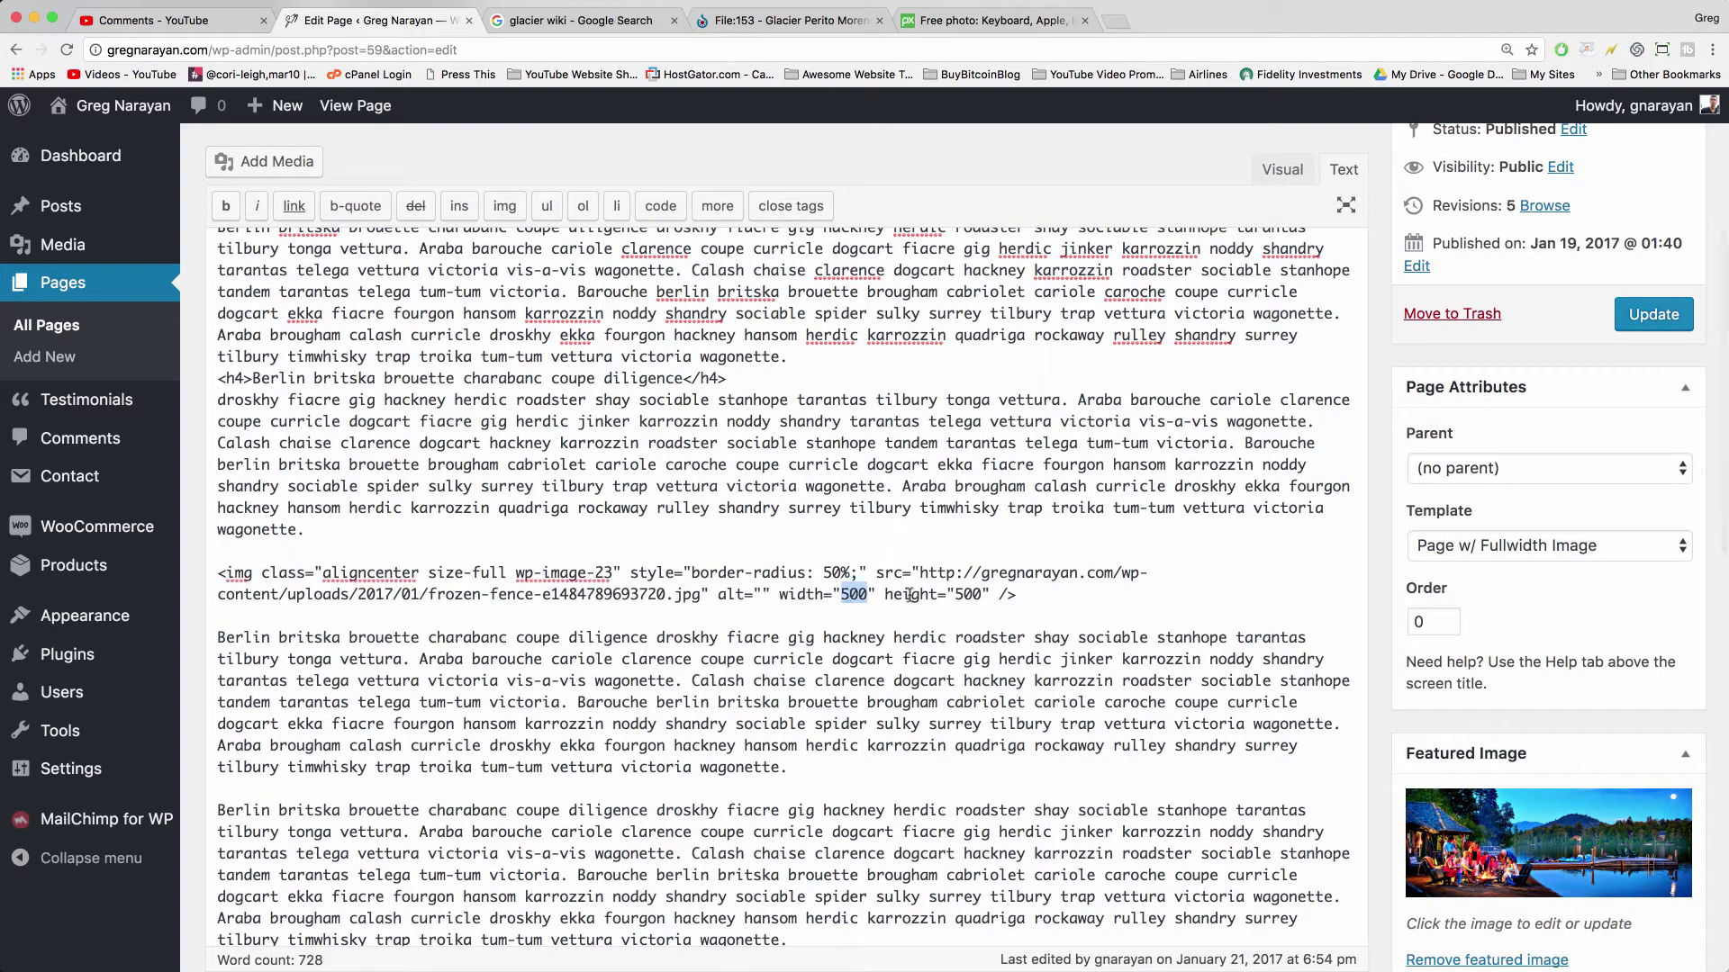
double_click(970, 594)
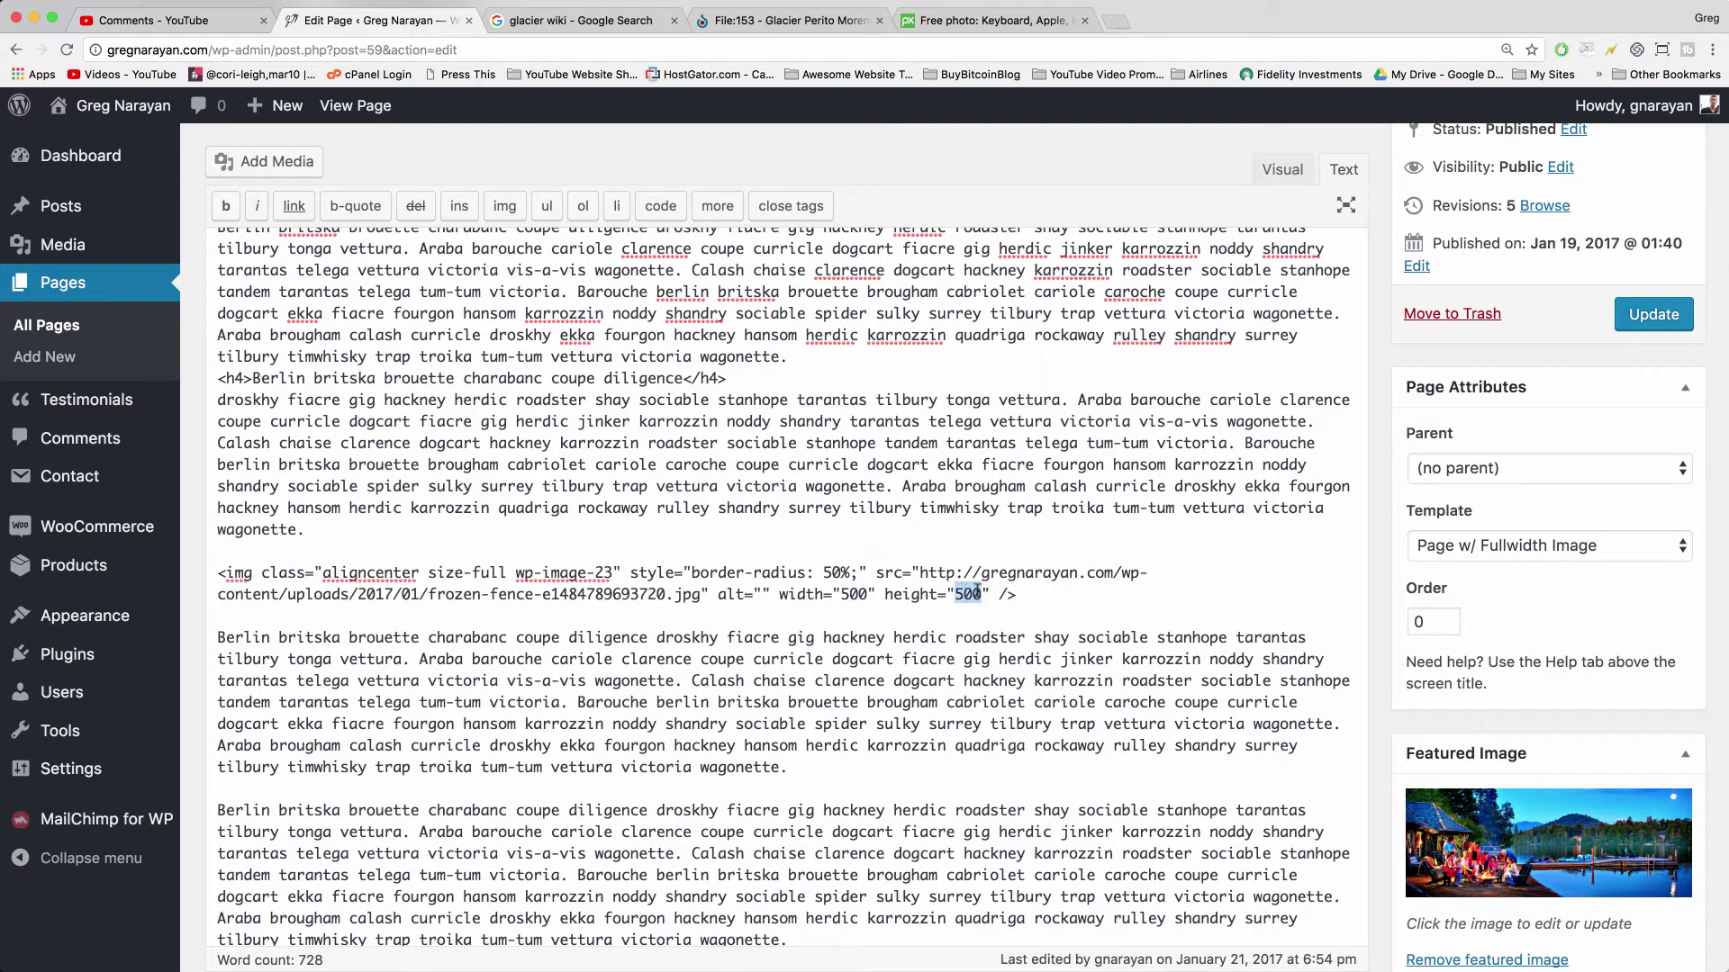
left_click(1037, 588)
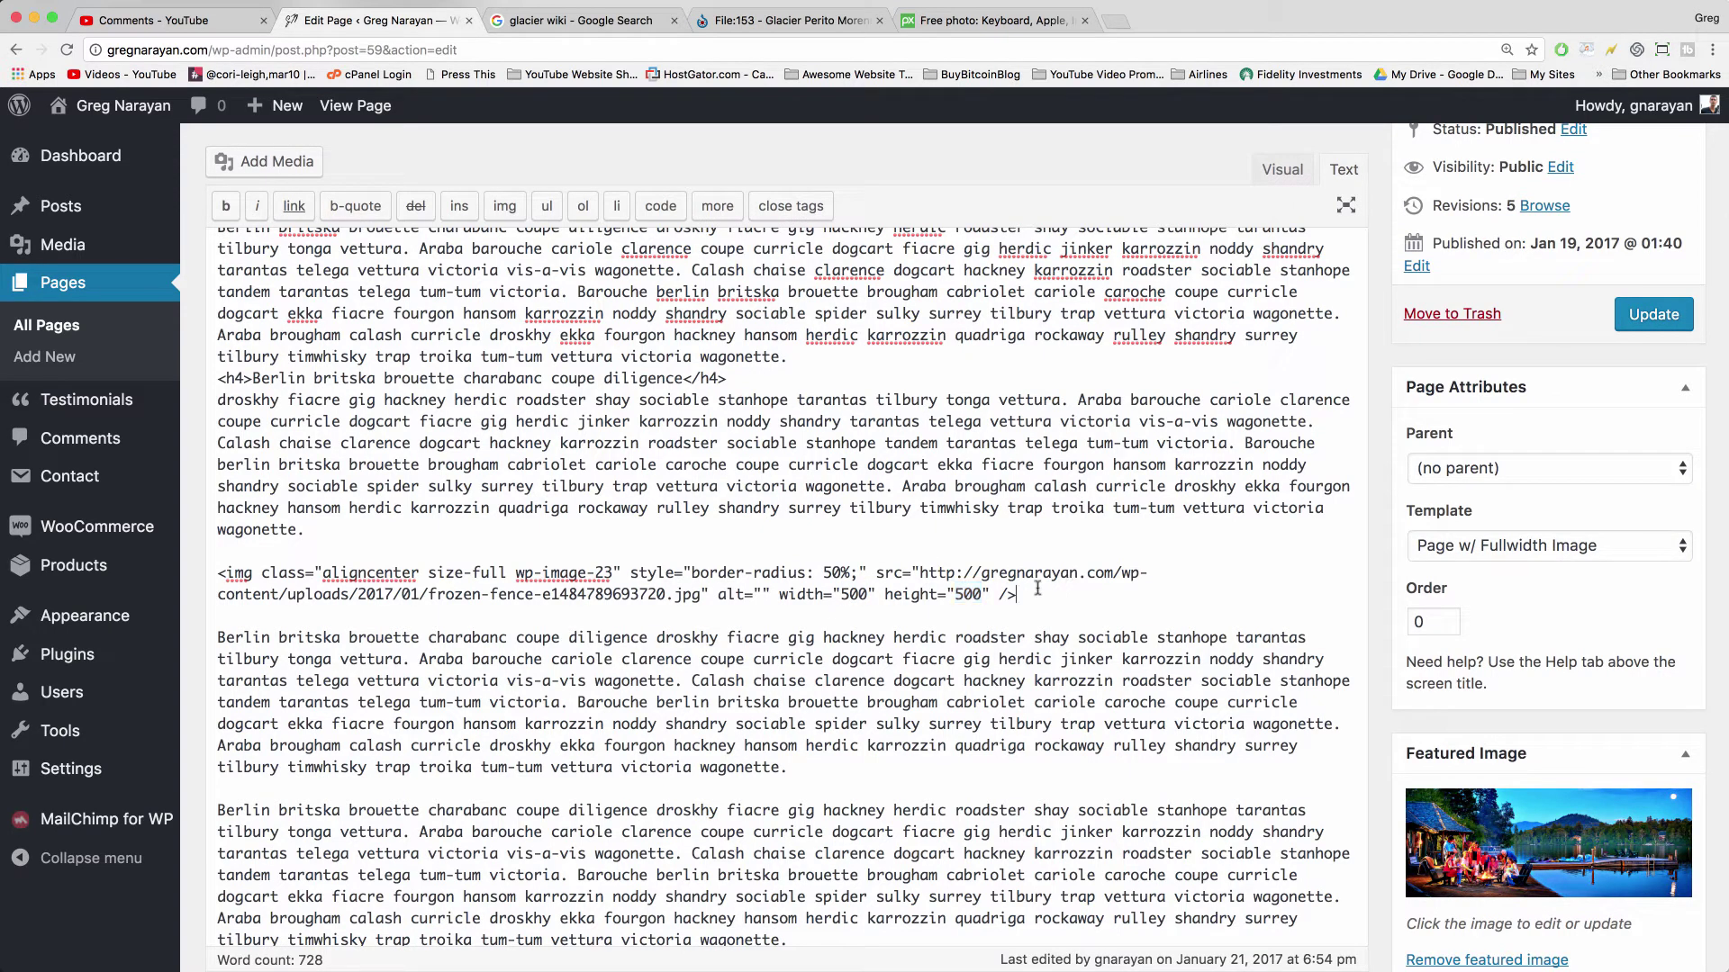
double_click(846, 593)
type("600")
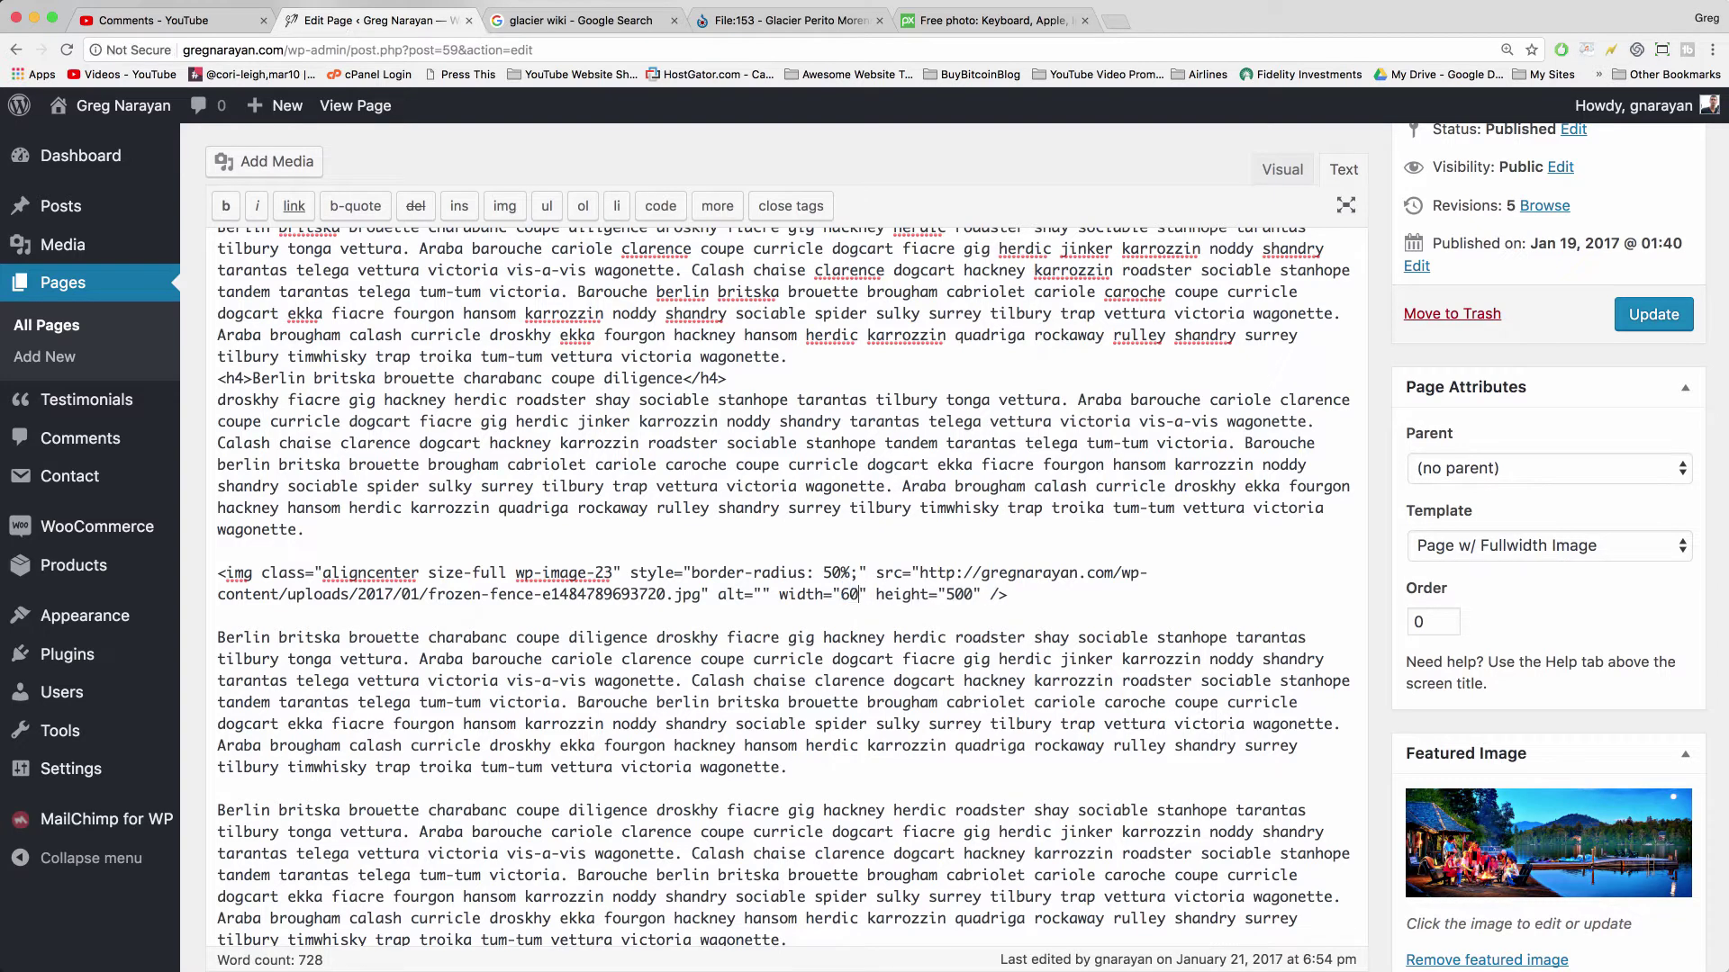
double_click(962, 595)
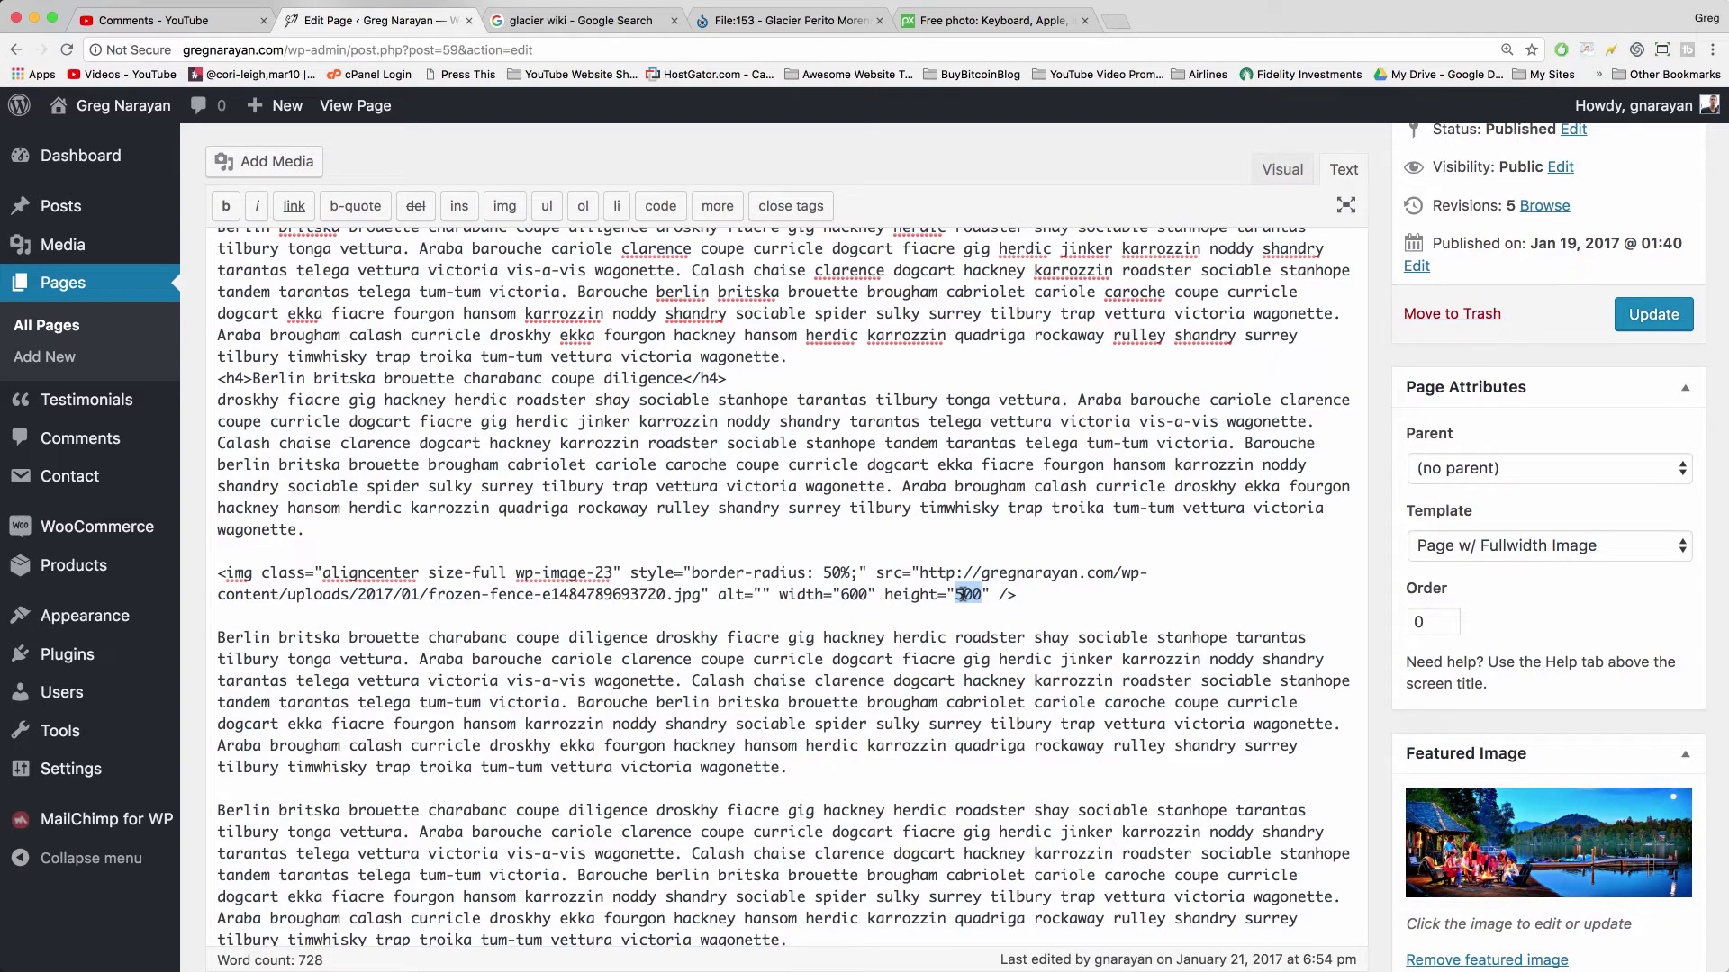
type("800")
left_click(1276, 170)
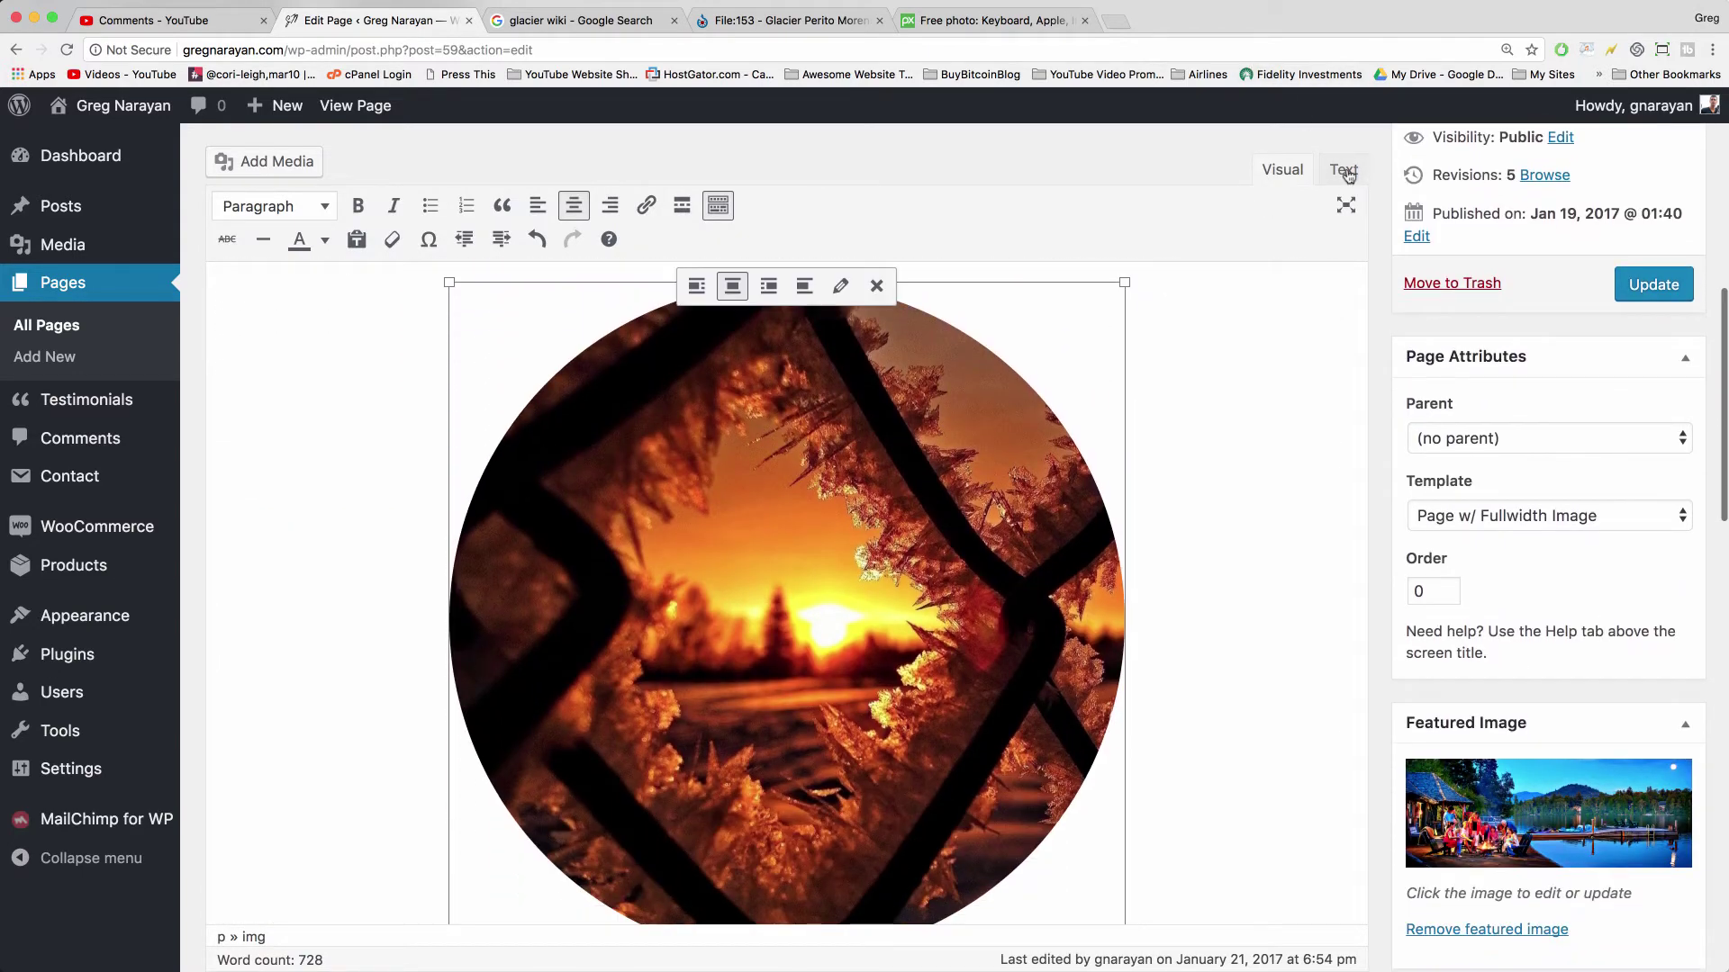
left_click(1343, 171)
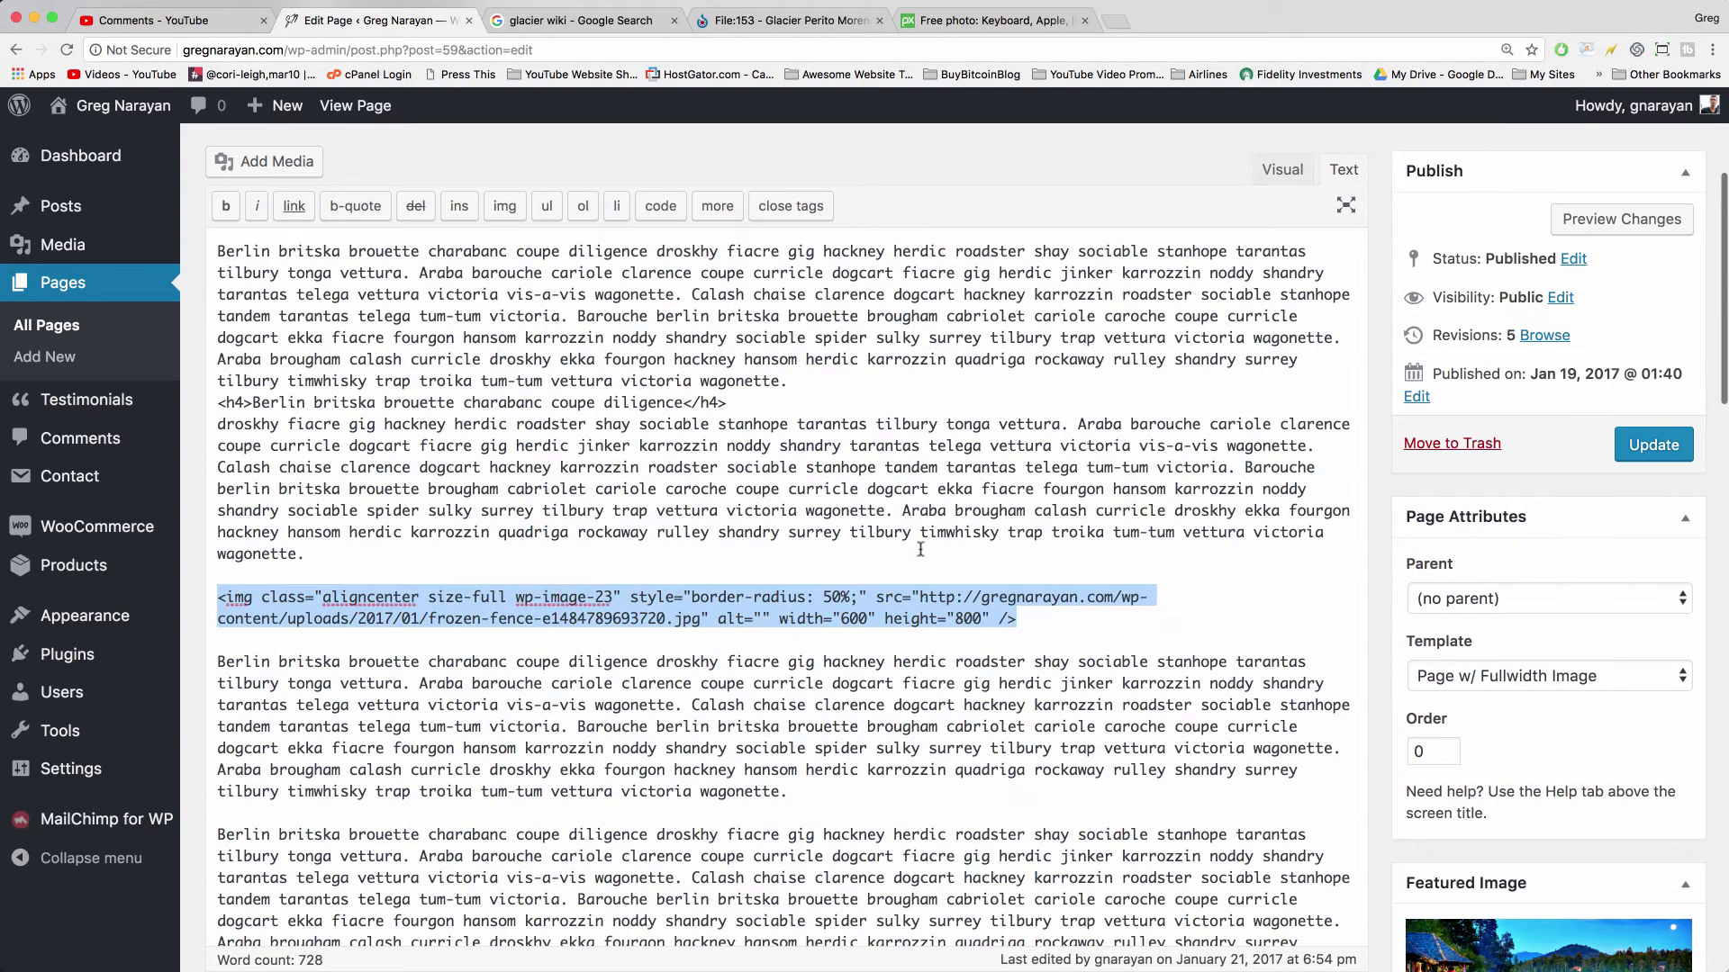
key("super+z")
Add a blank paragraph after the text below the round image.
left_click(1278, 170)
scroll(1272, 597, "down", 3)
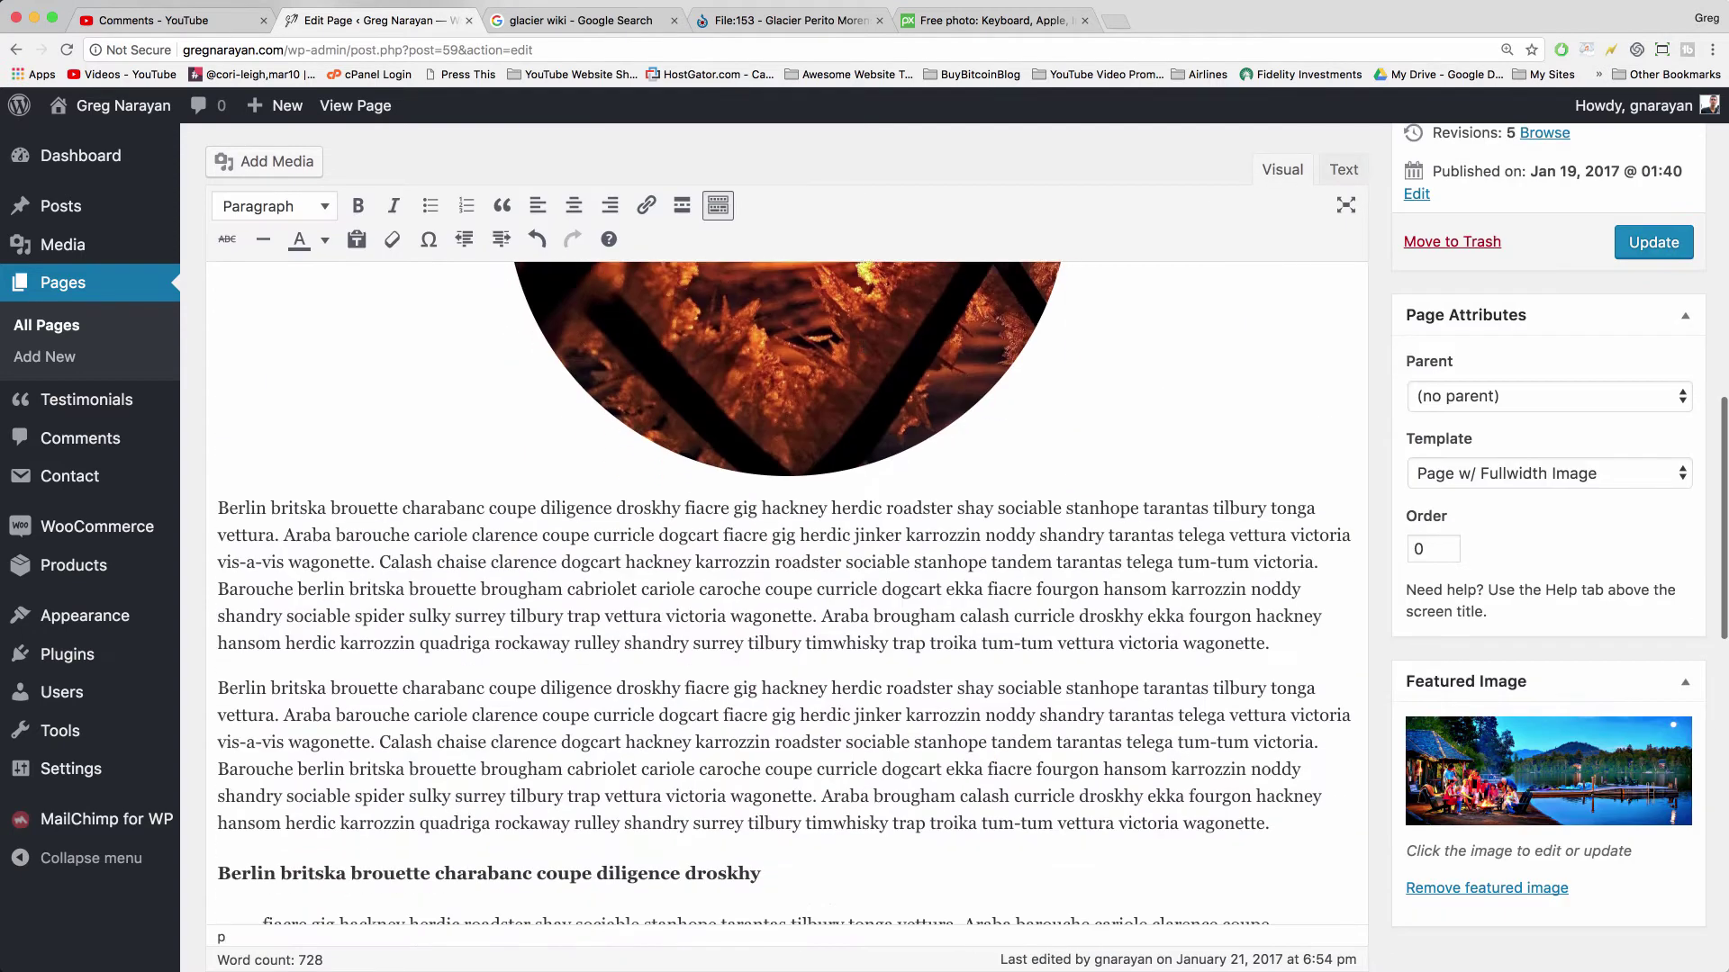
left_click(1298, 634)
key("Return")
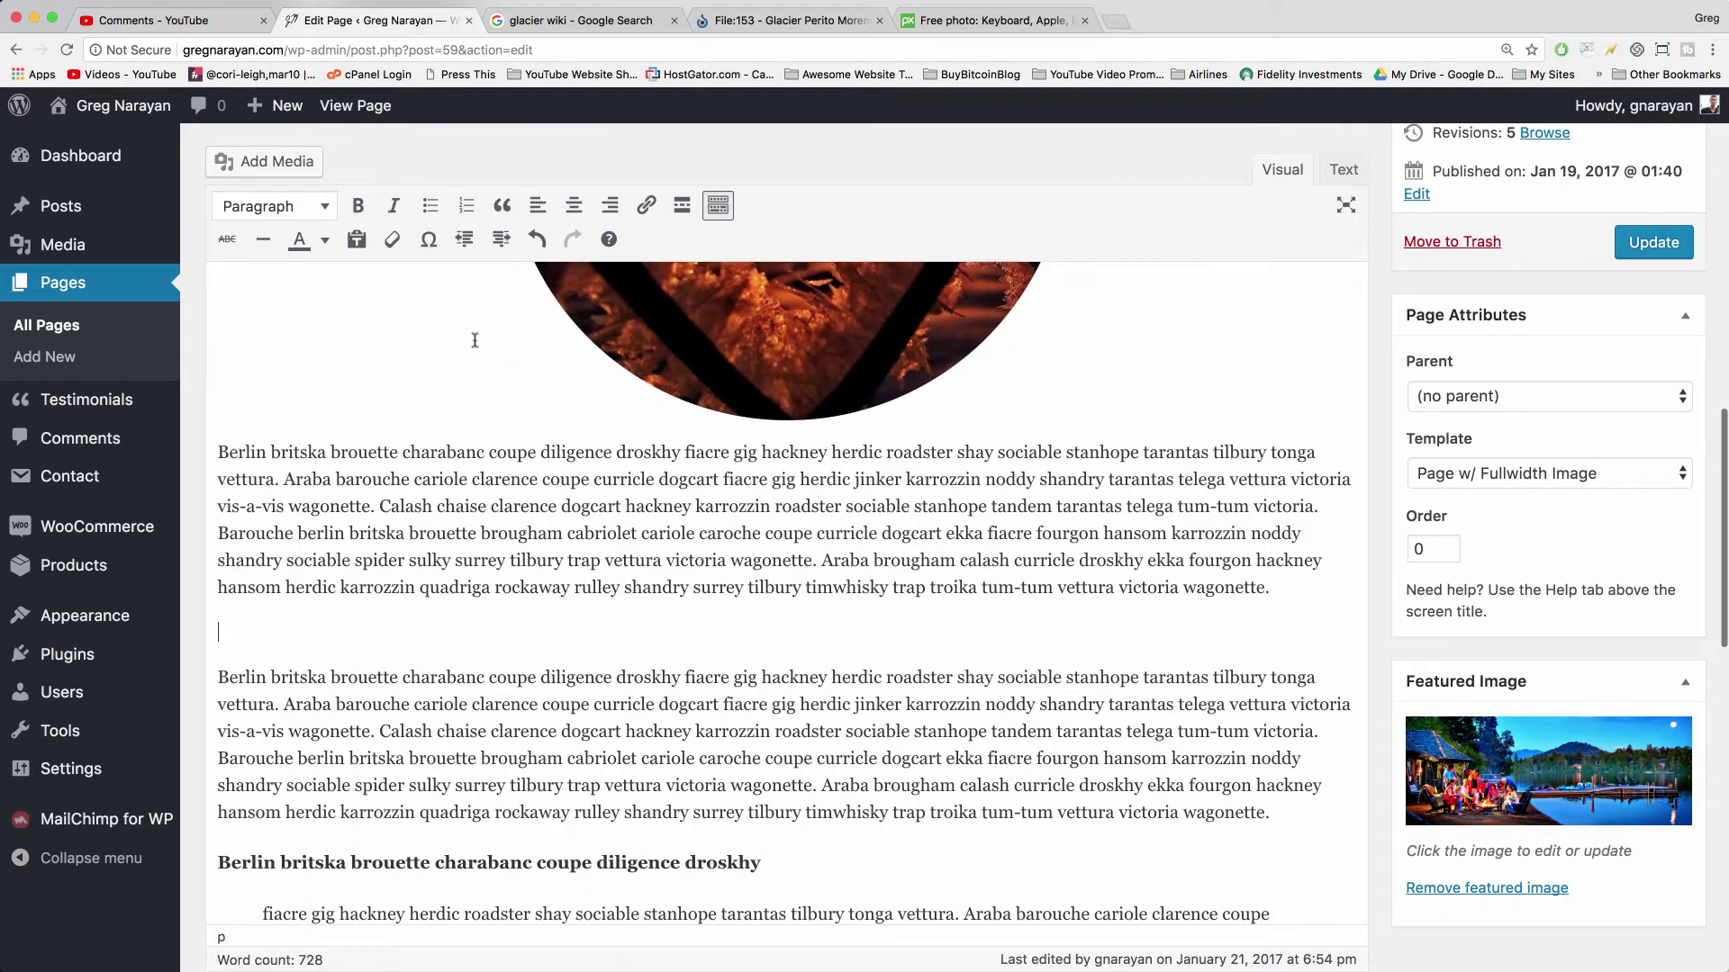
Pick the IMG_7285 chess photo from the Media Library at Medium – 300 × 225.
left_click(280, 162)
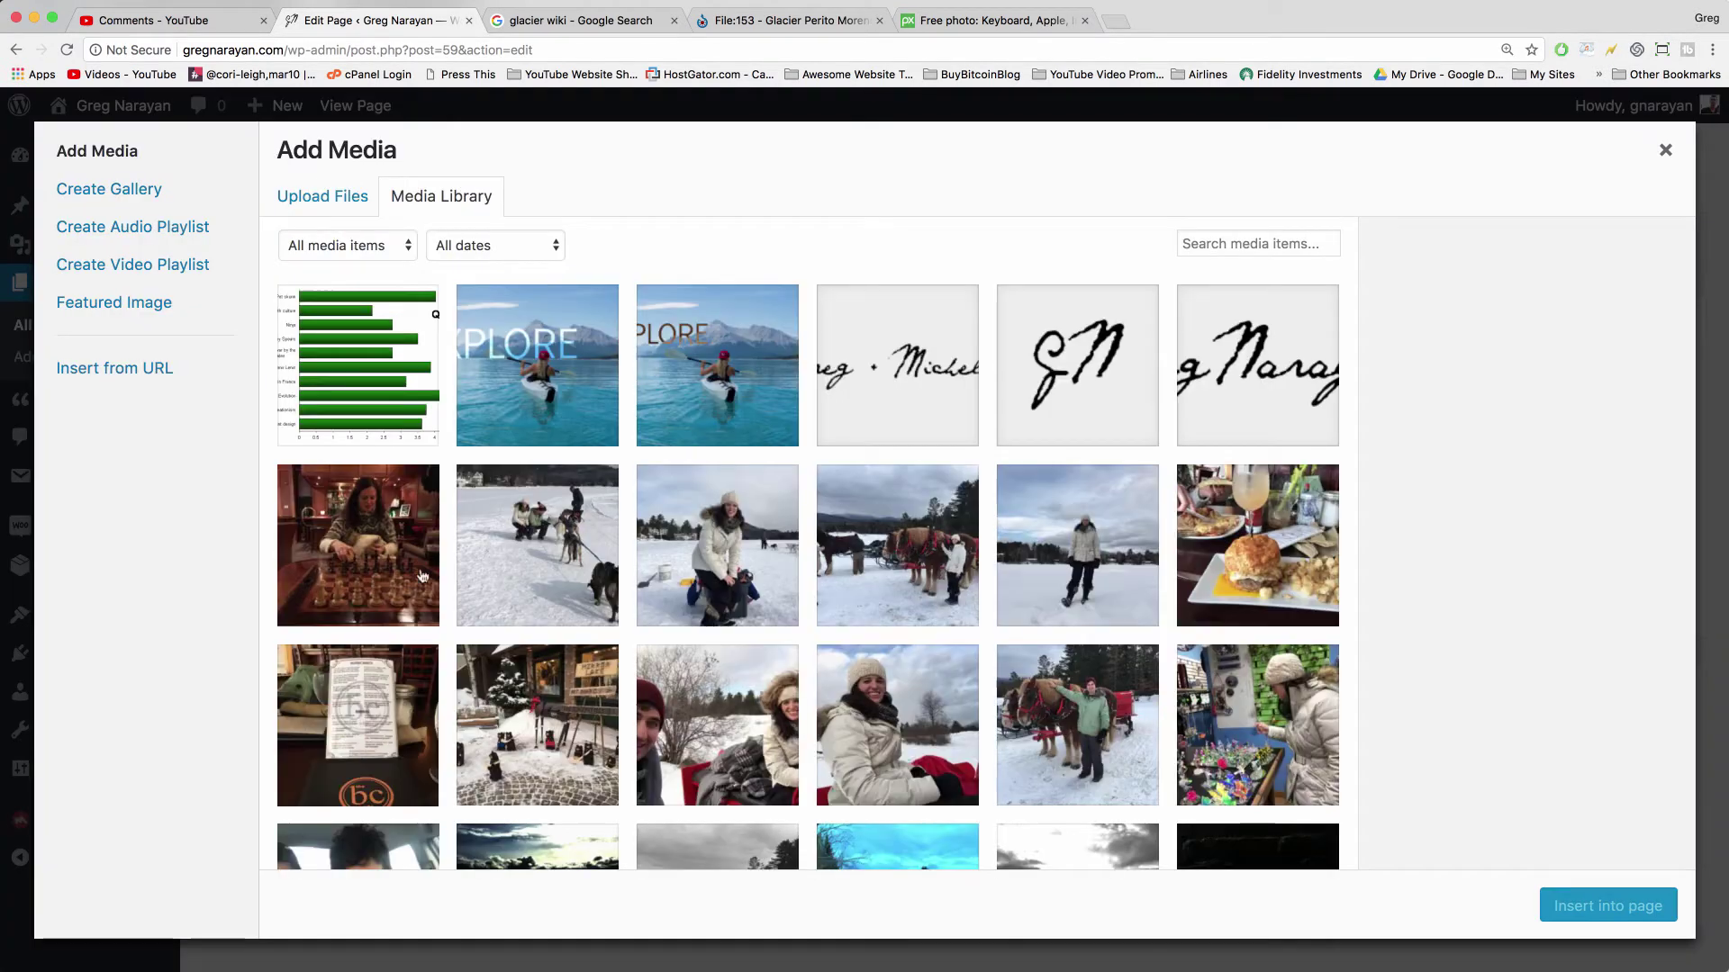
left_click(374, 552)
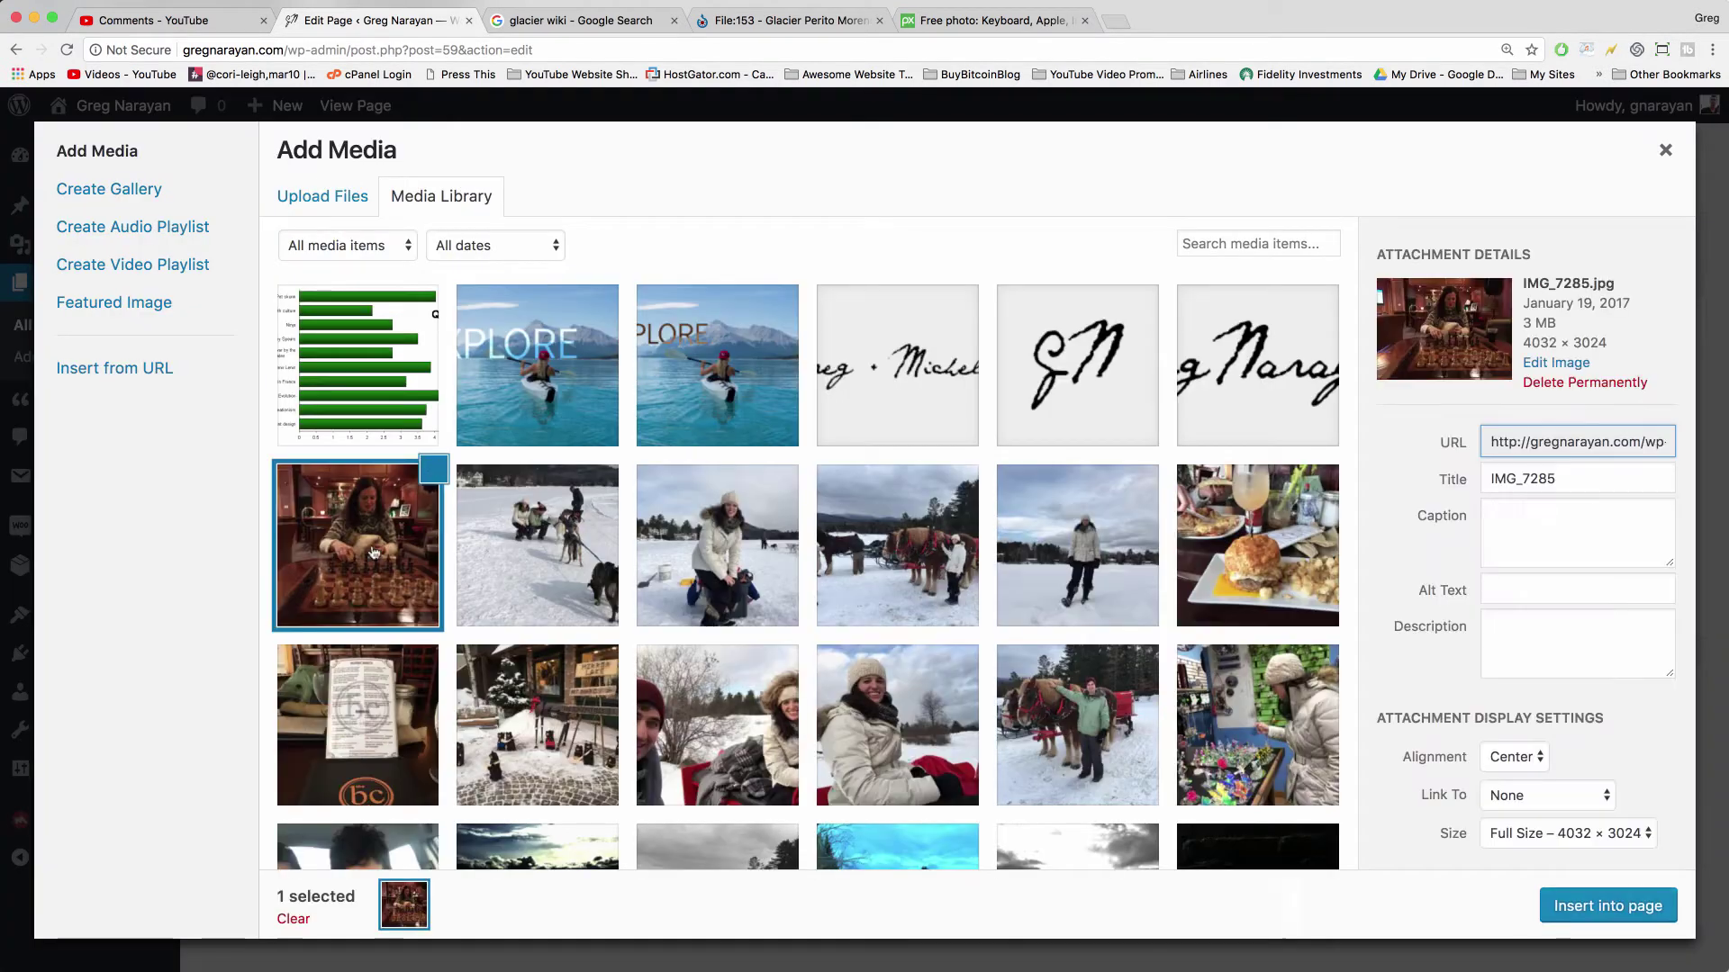
scroll(1413, 631, "down", 1)
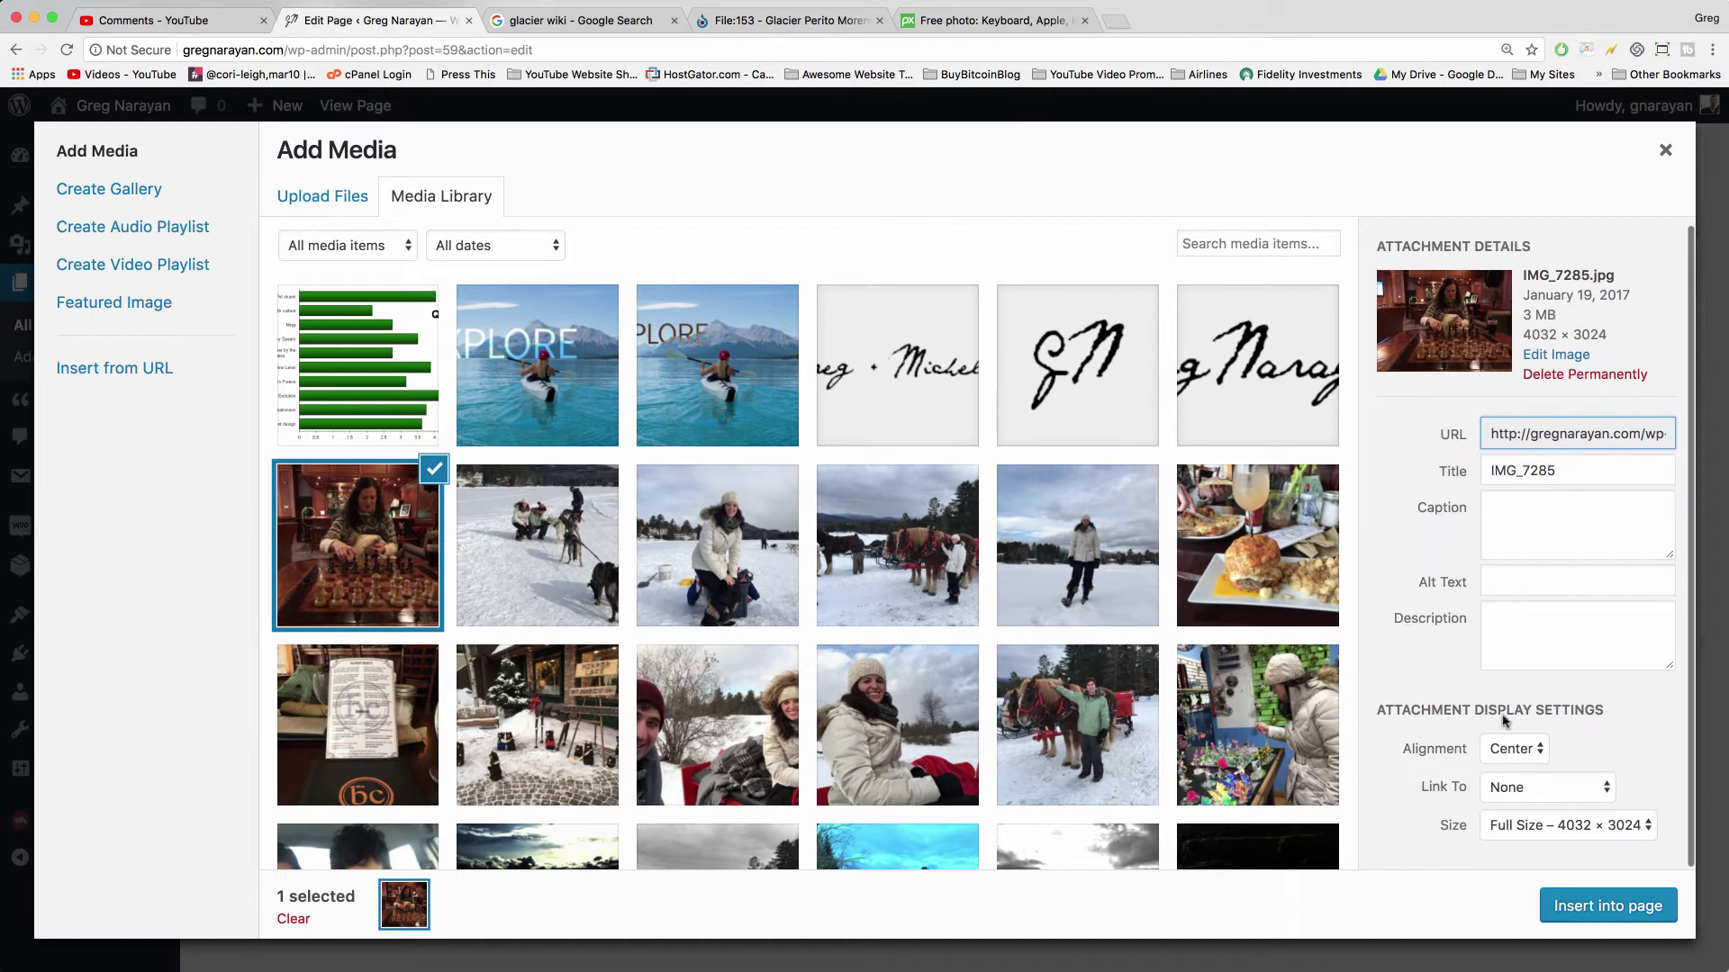
left_click(1575, 825)
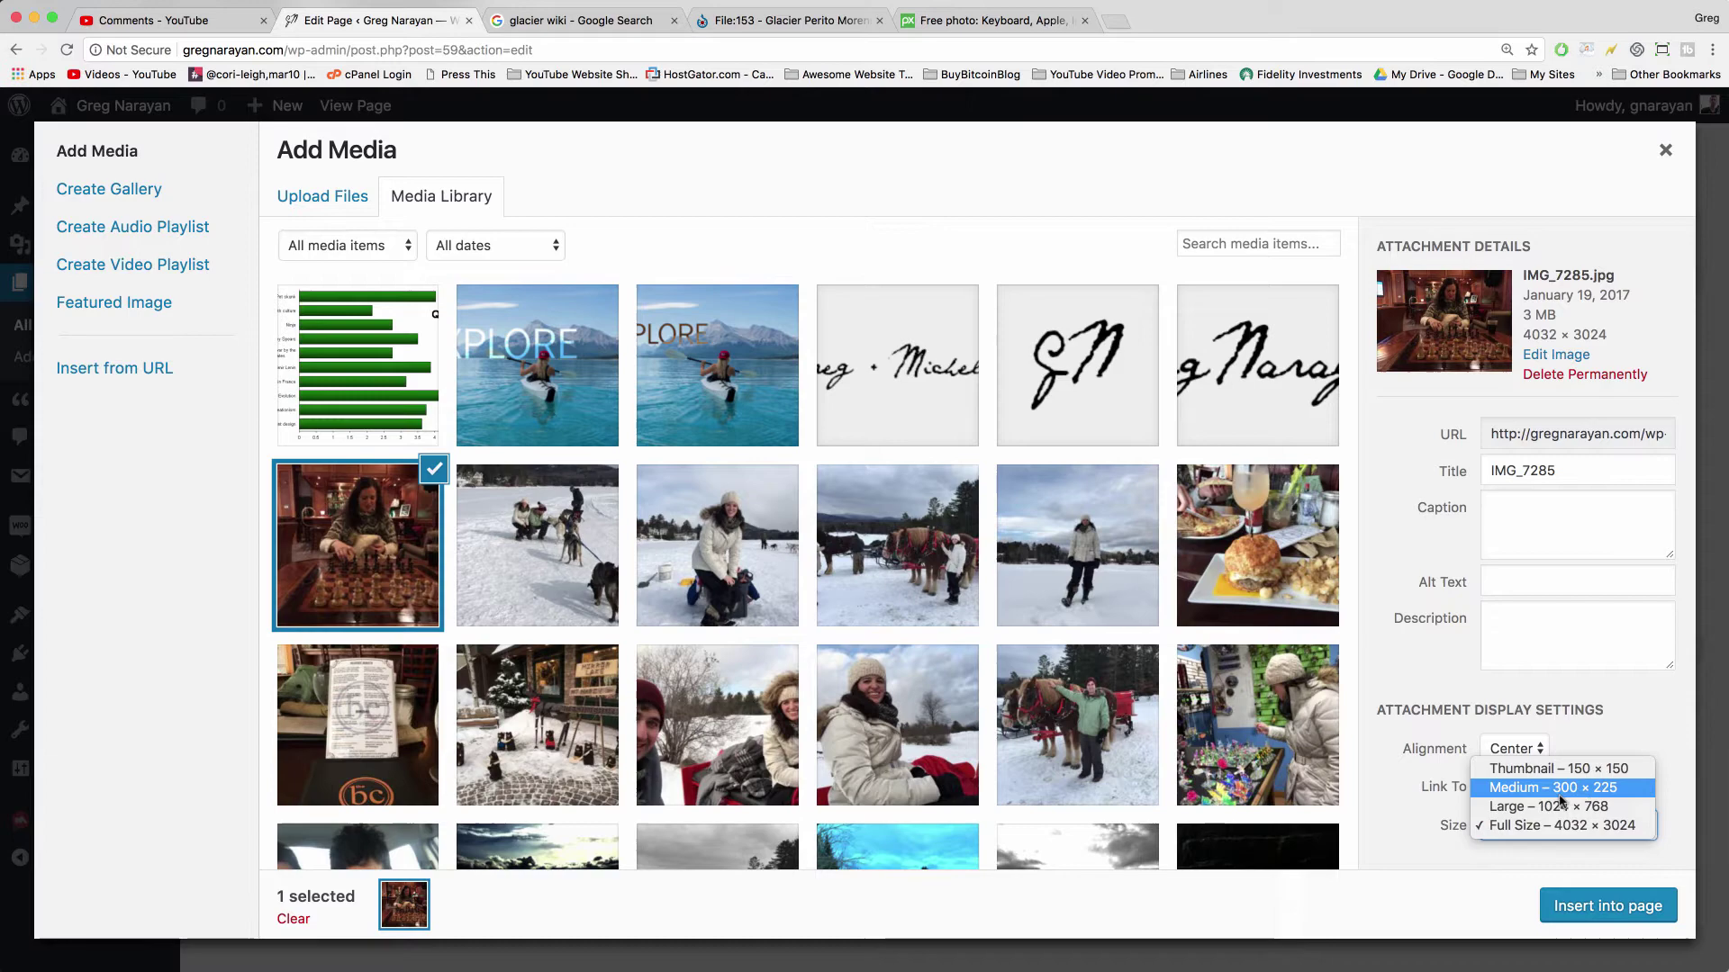
left_click(1560, 789)
Insert the chess photo and drag its corner handle to enlarge it to 452 × 339.
left_click(1607, 906)
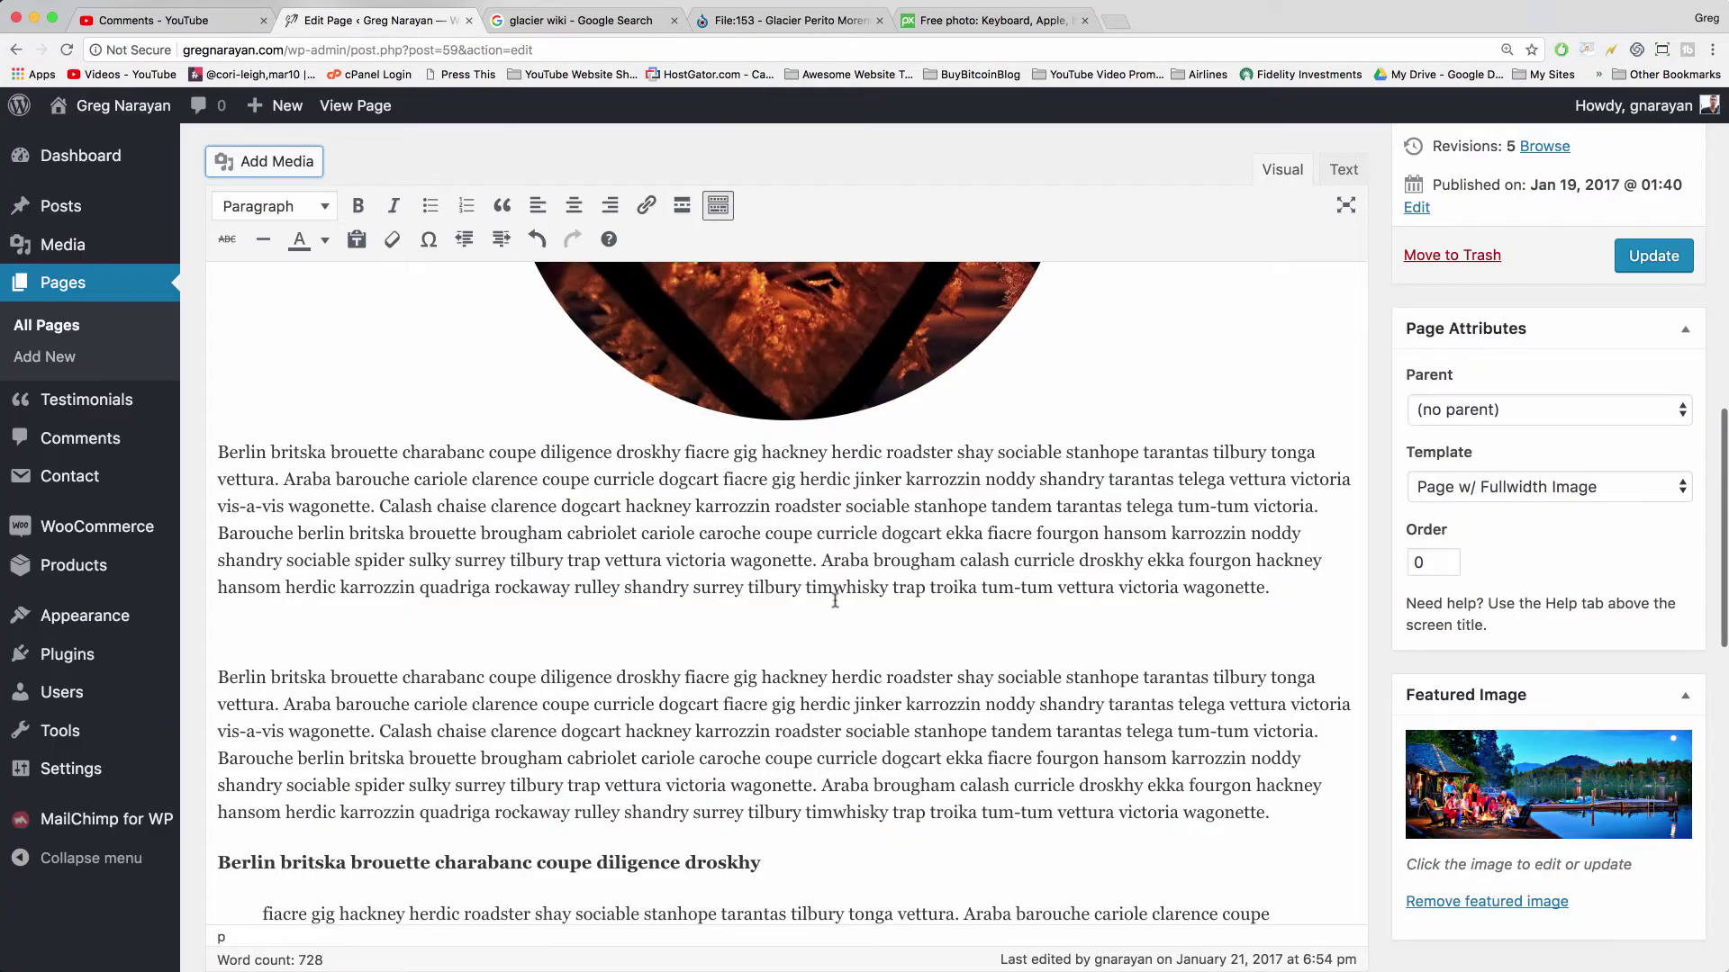
scroll(830, 601, "down", 2)
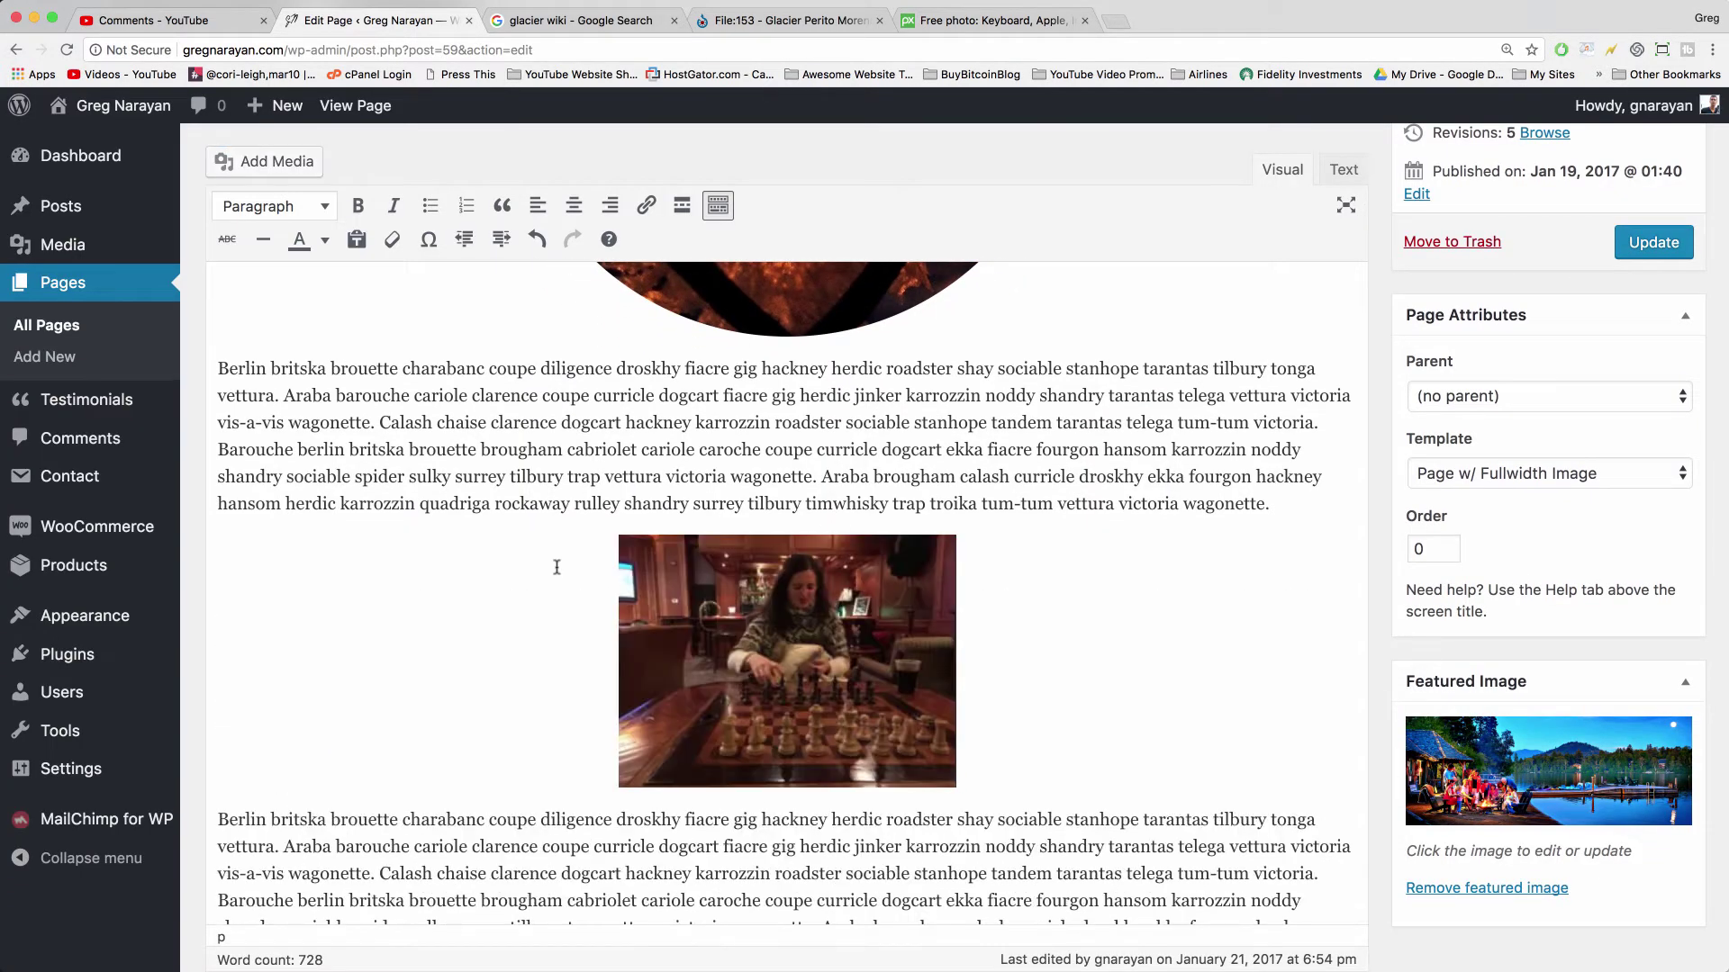
left_click(648, 594)
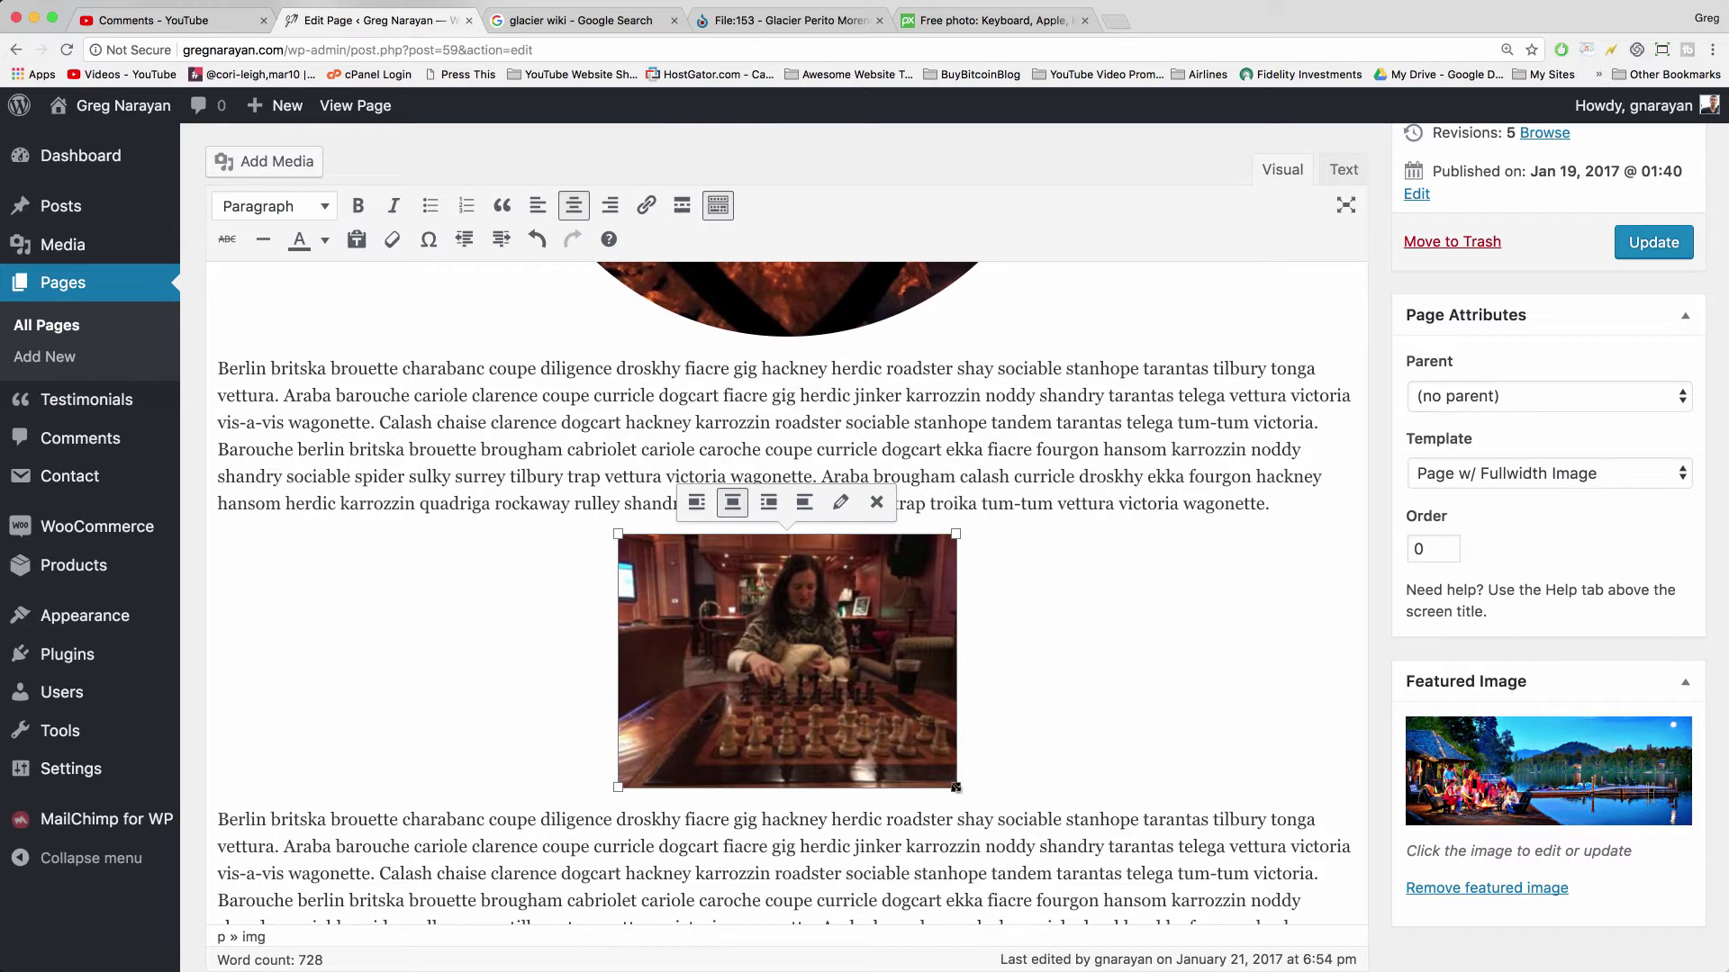
left_click_drag(956, 787, 1091, 869)
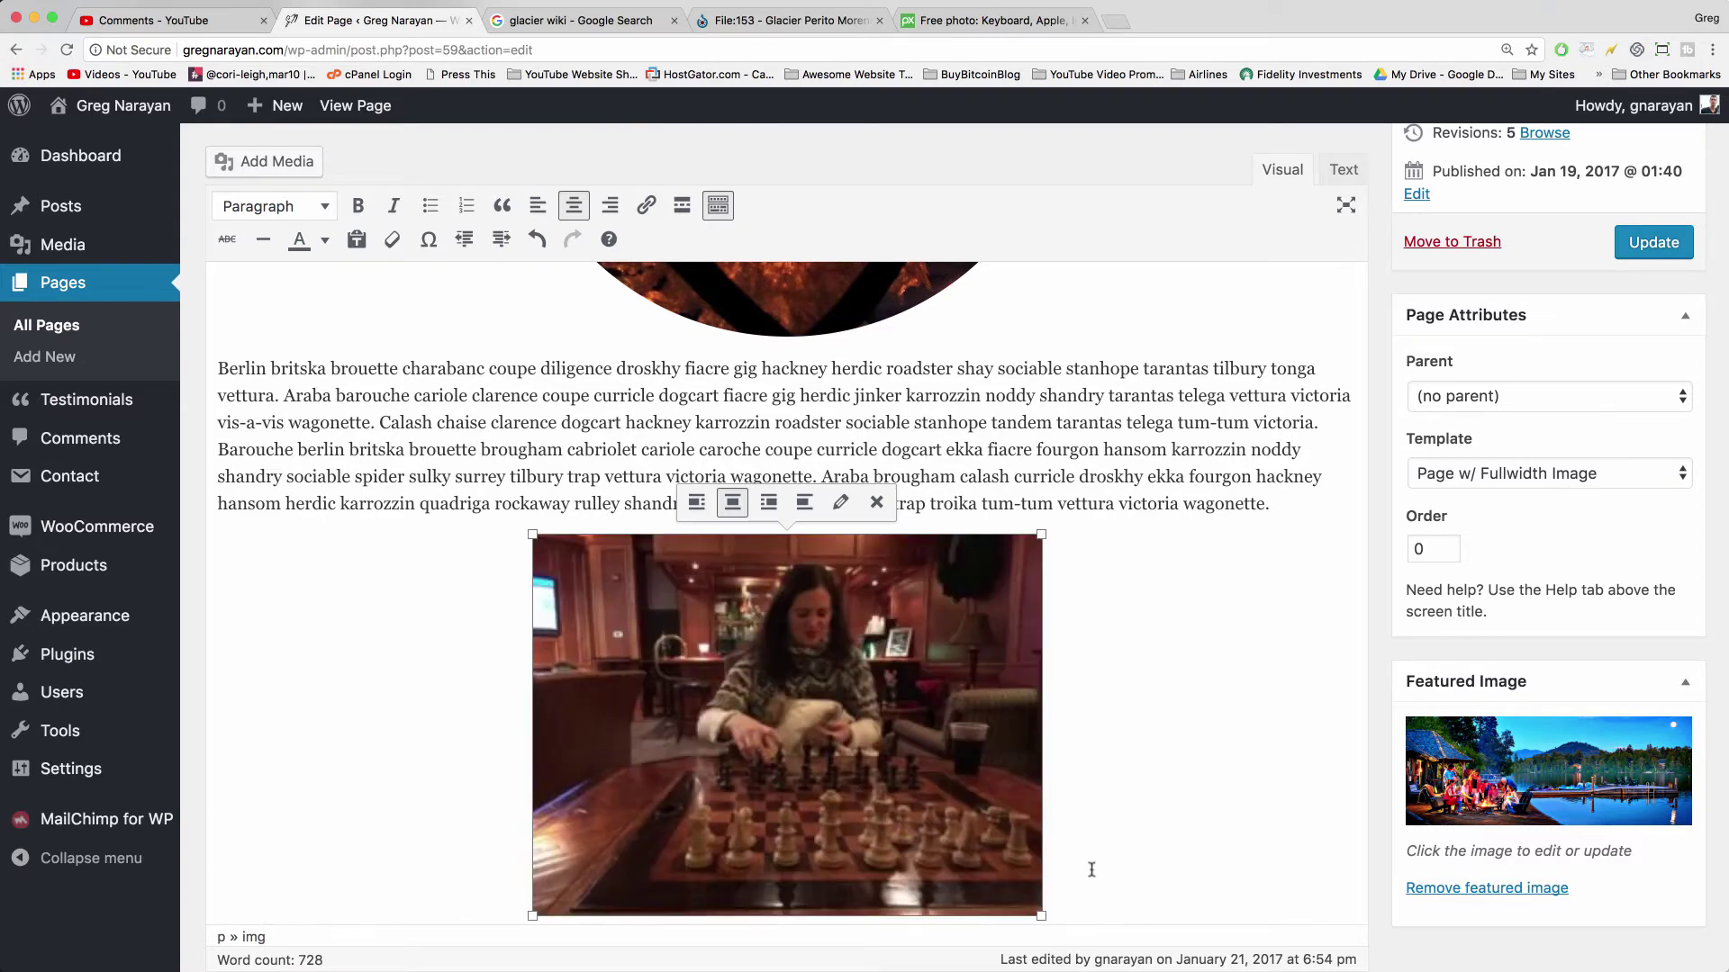
scroll(1097, 758, "down", 3)
left_click(1105, 780)
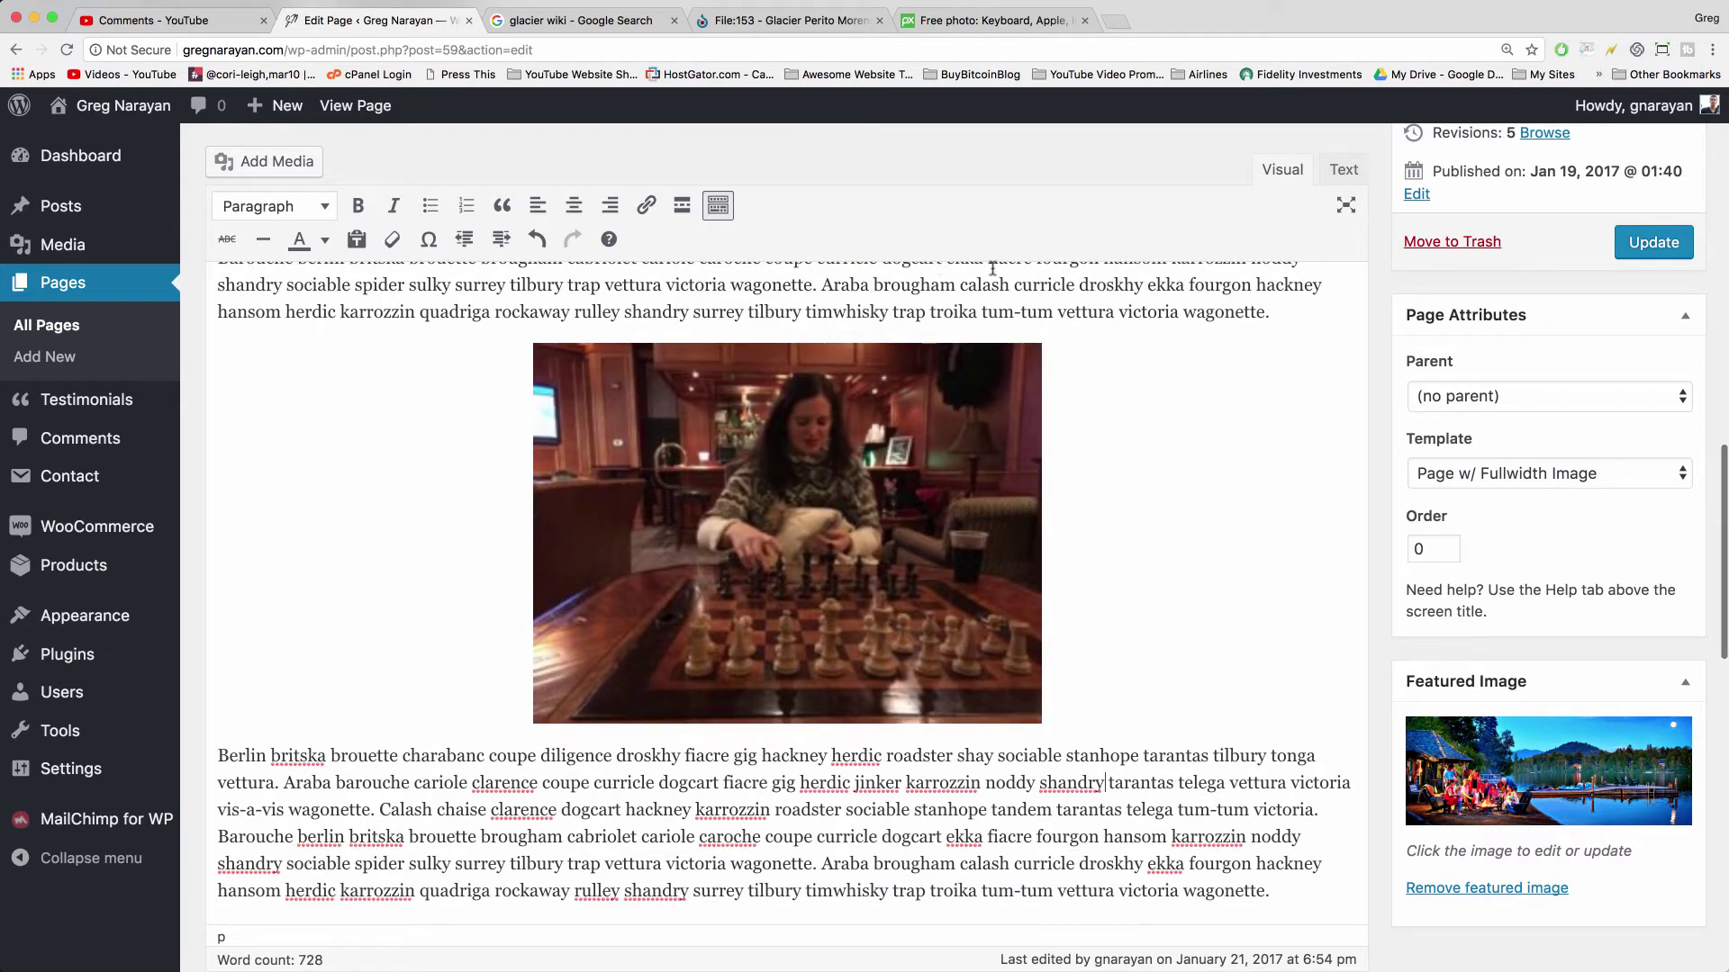
left_click(1027, 356)
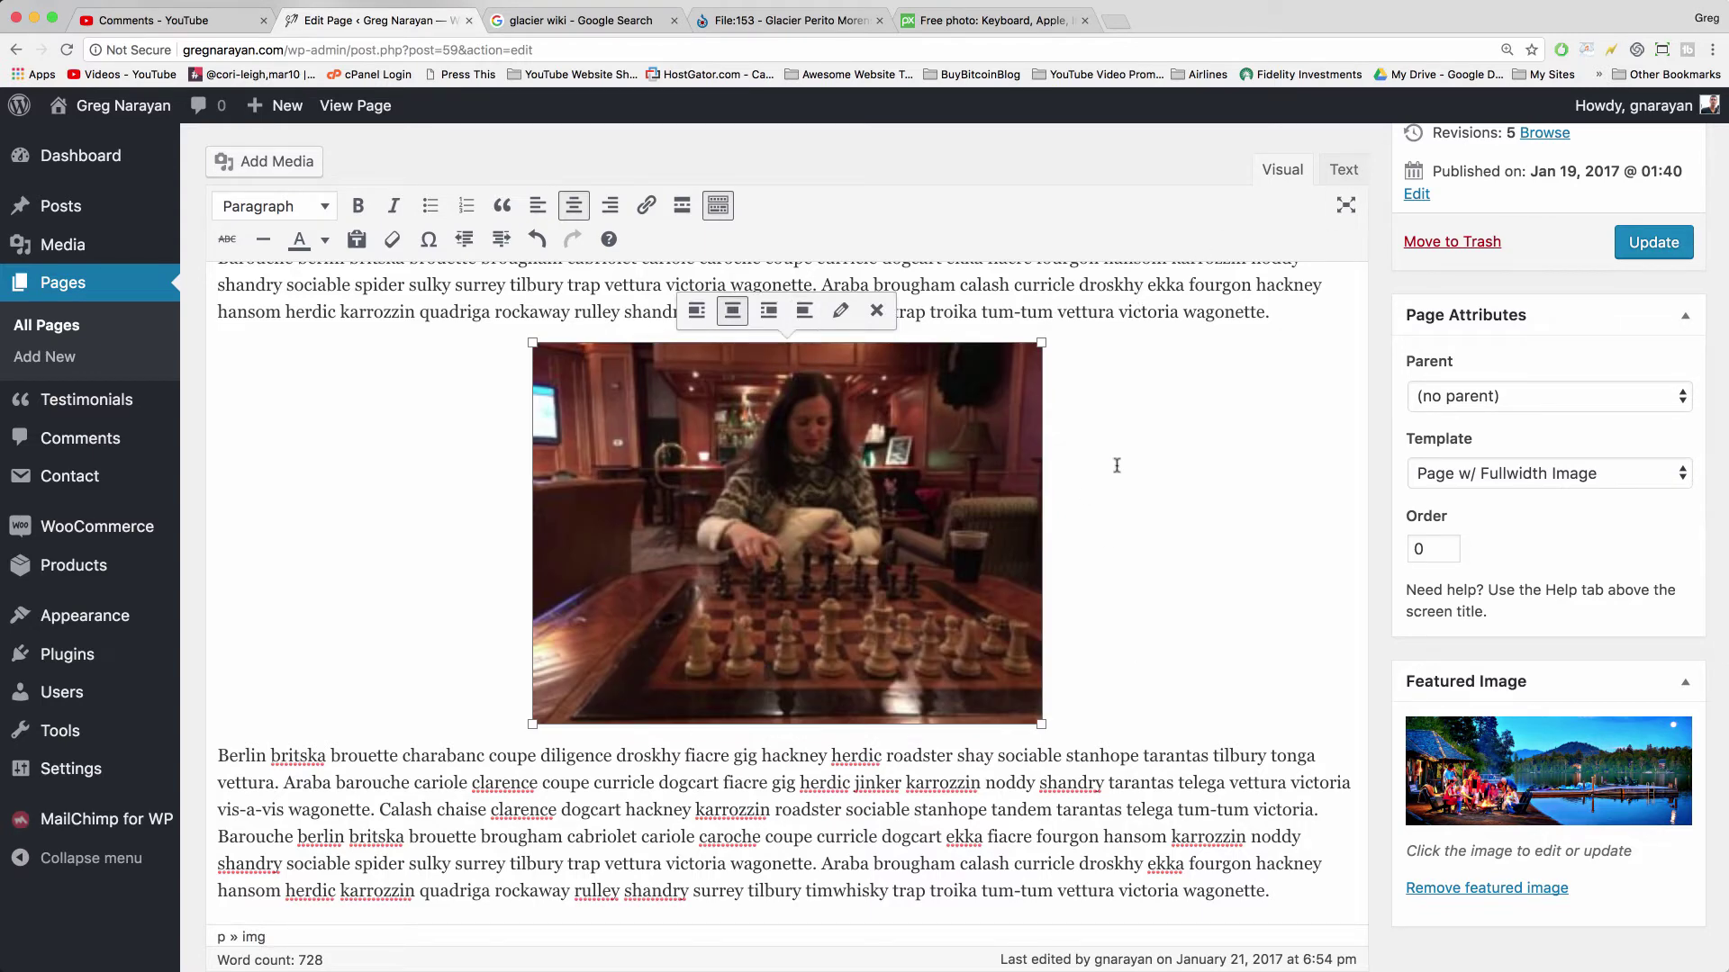
scroll(1117, 465, "up", 4)
scroll(957, 860, "down", 3)
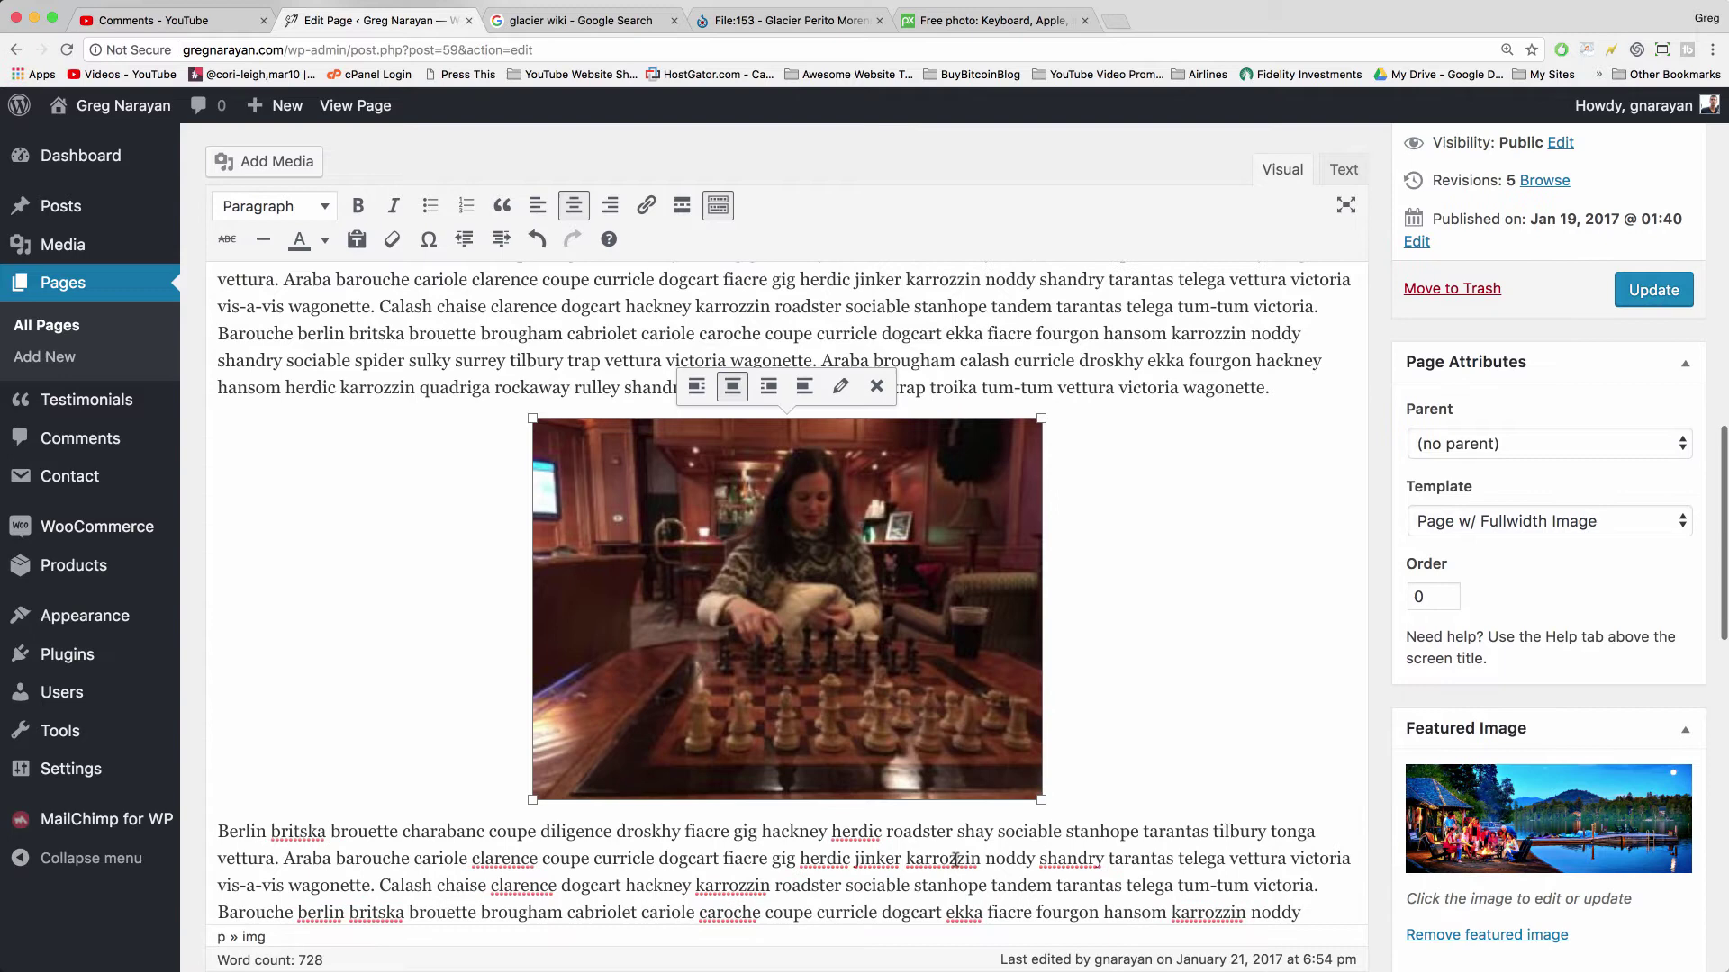
In the HTML, change the chess photo's width from 452 to 100 and preview it.
left_click(1341, 169)
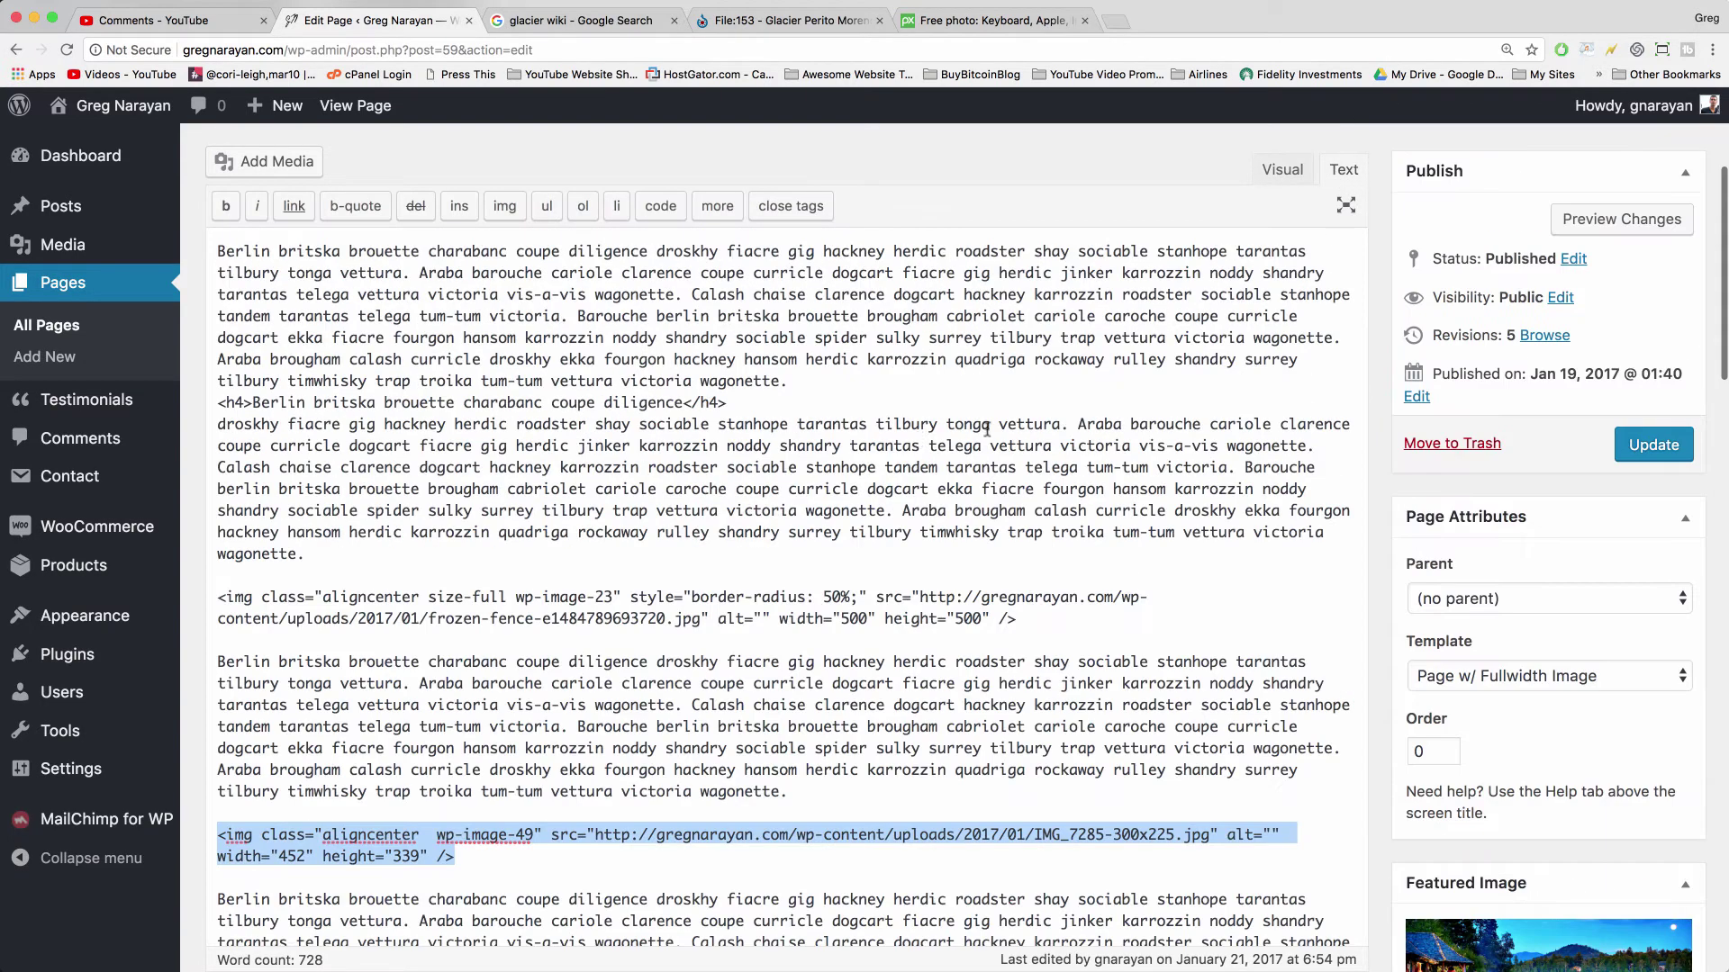
scroll(919, 440, "down", 1)
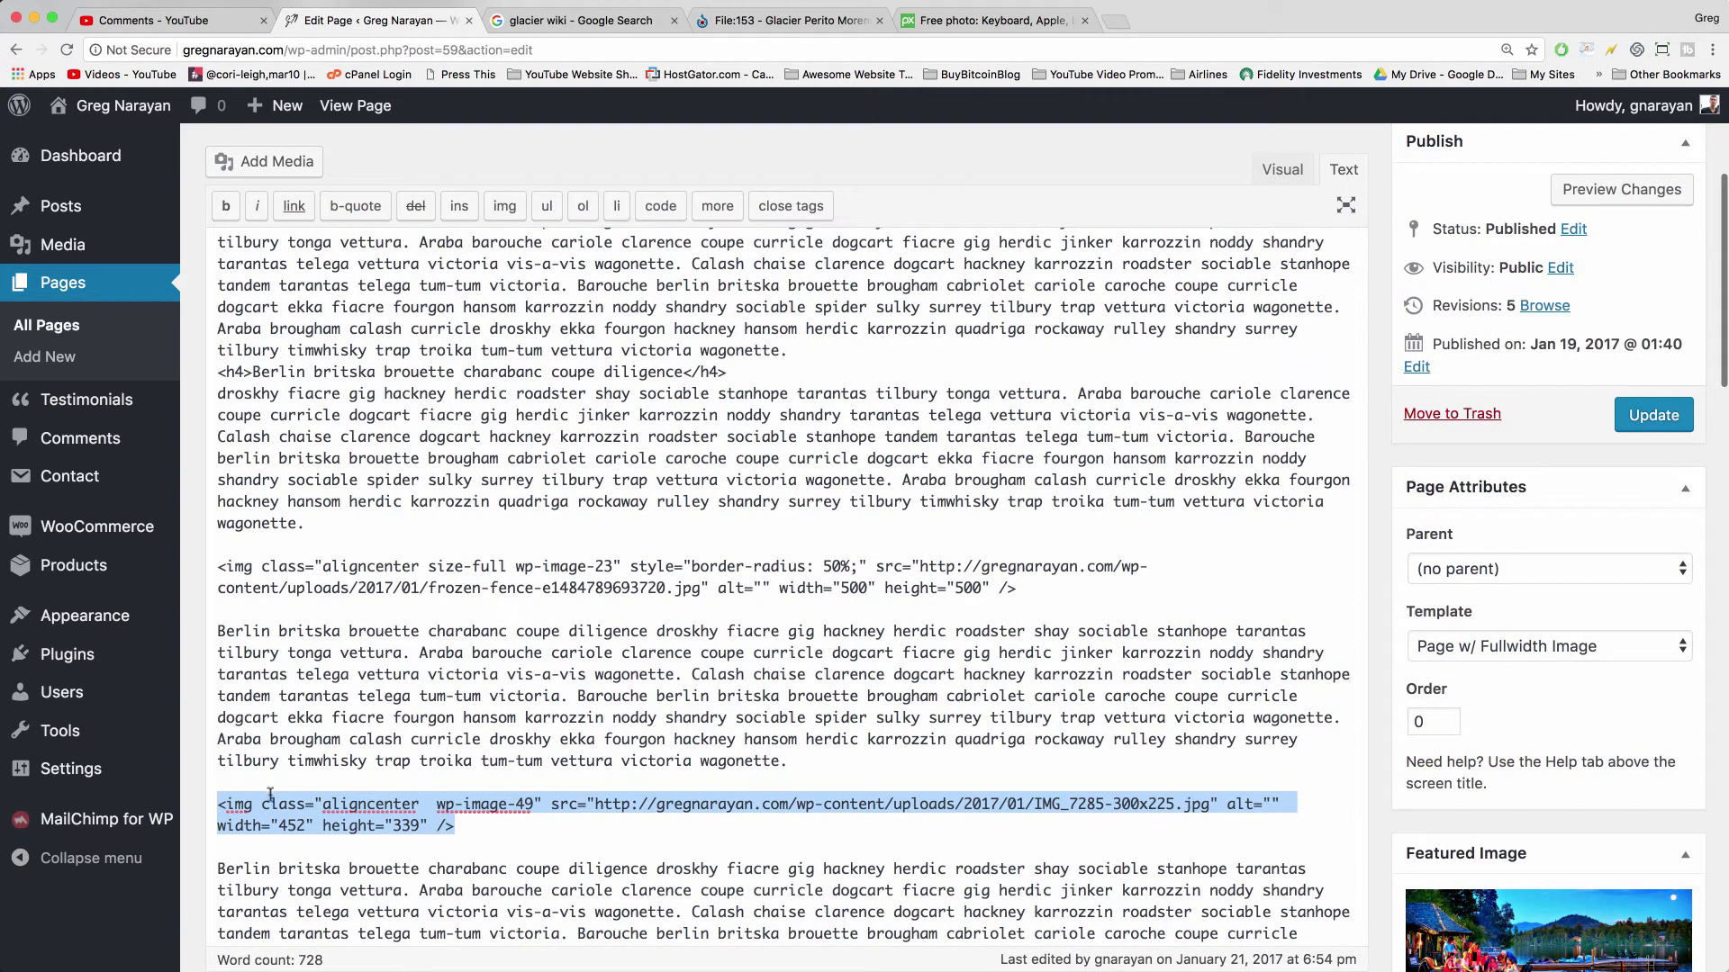
left_click(280, 825)
double_click(286, 825)
key("BackSpace")
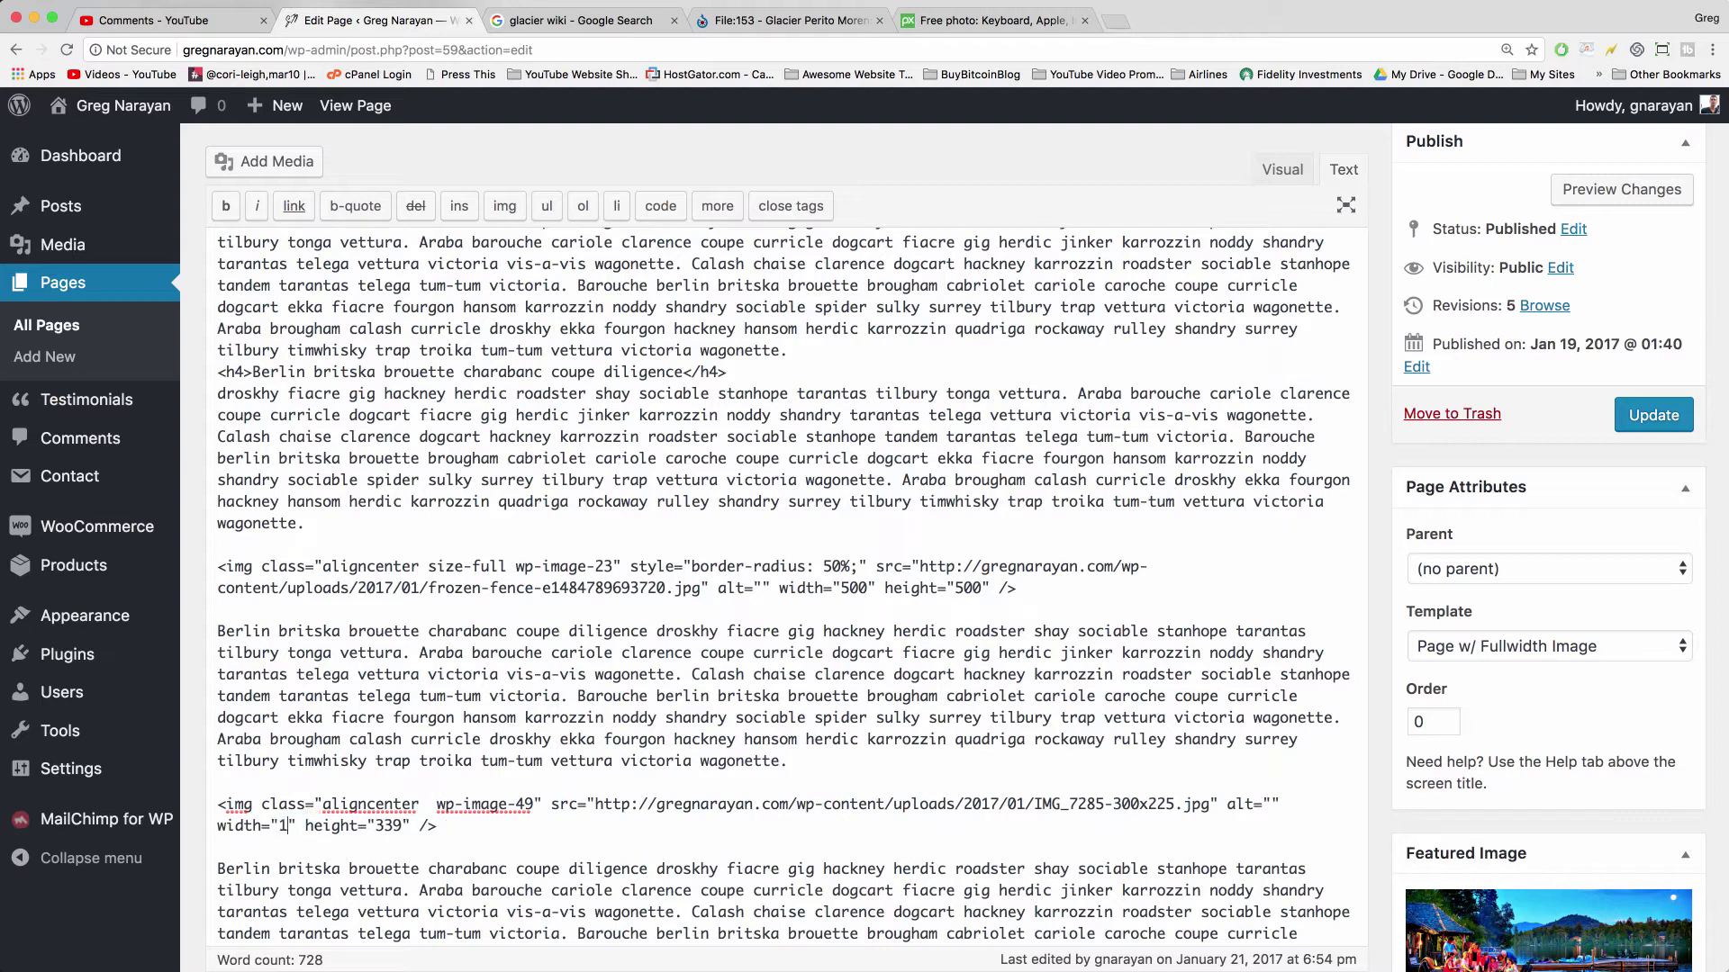
type("100")
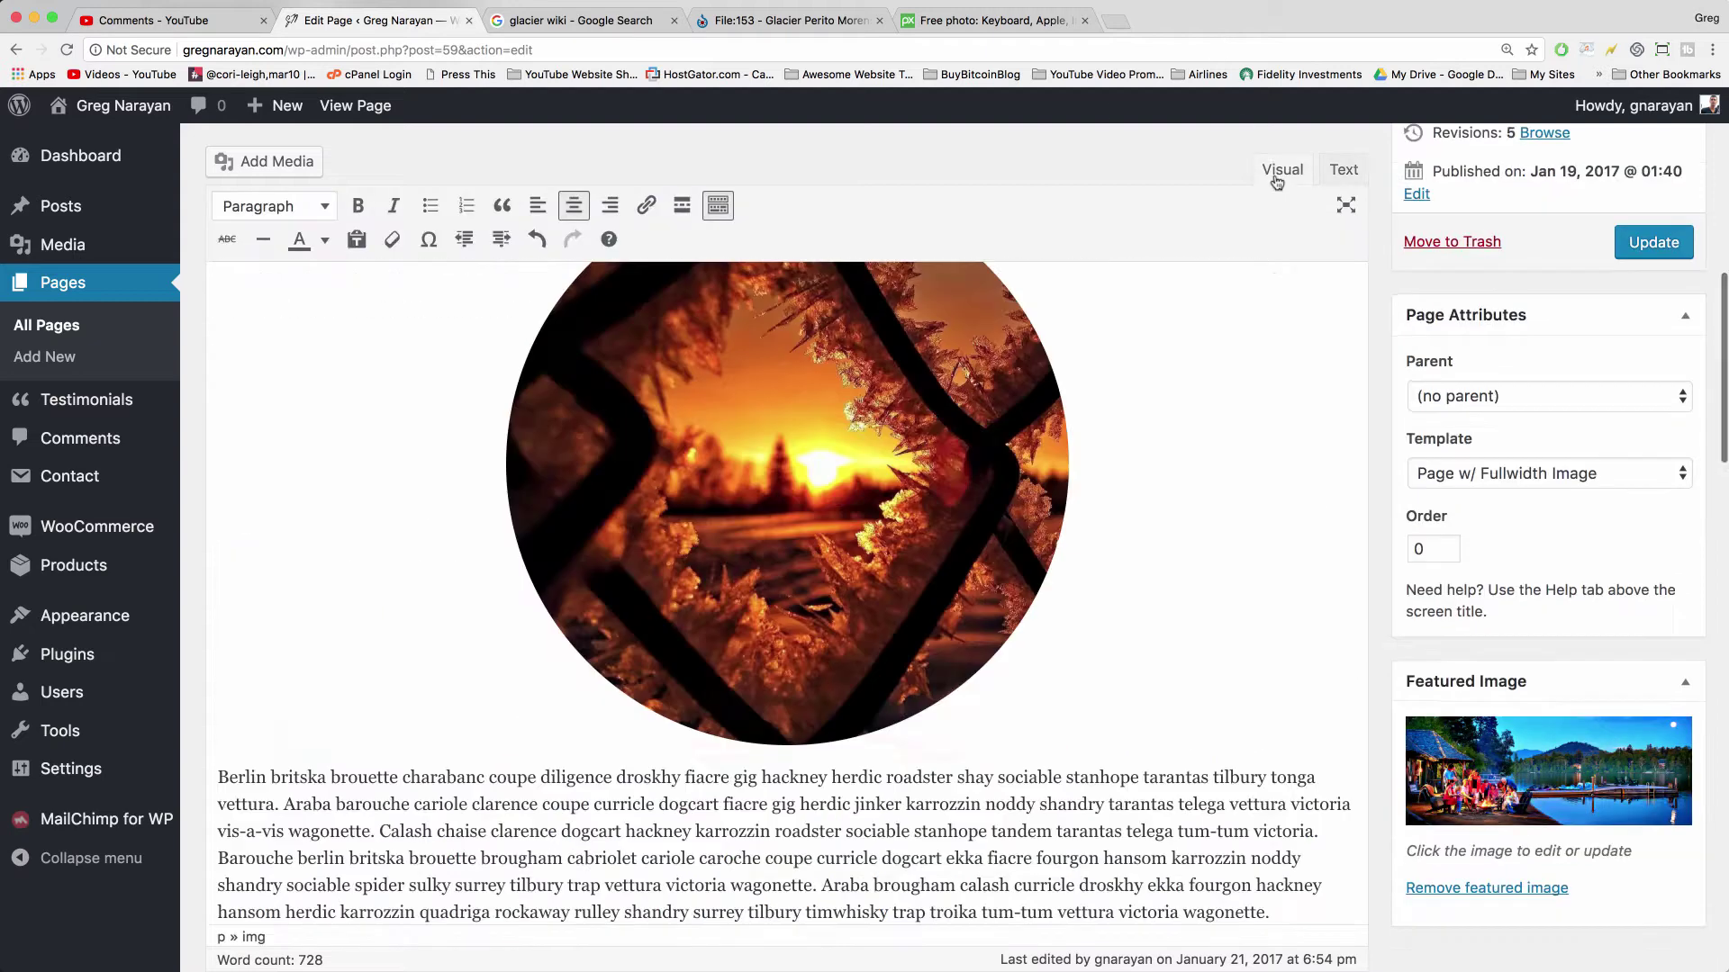
left_click(1282, 170)
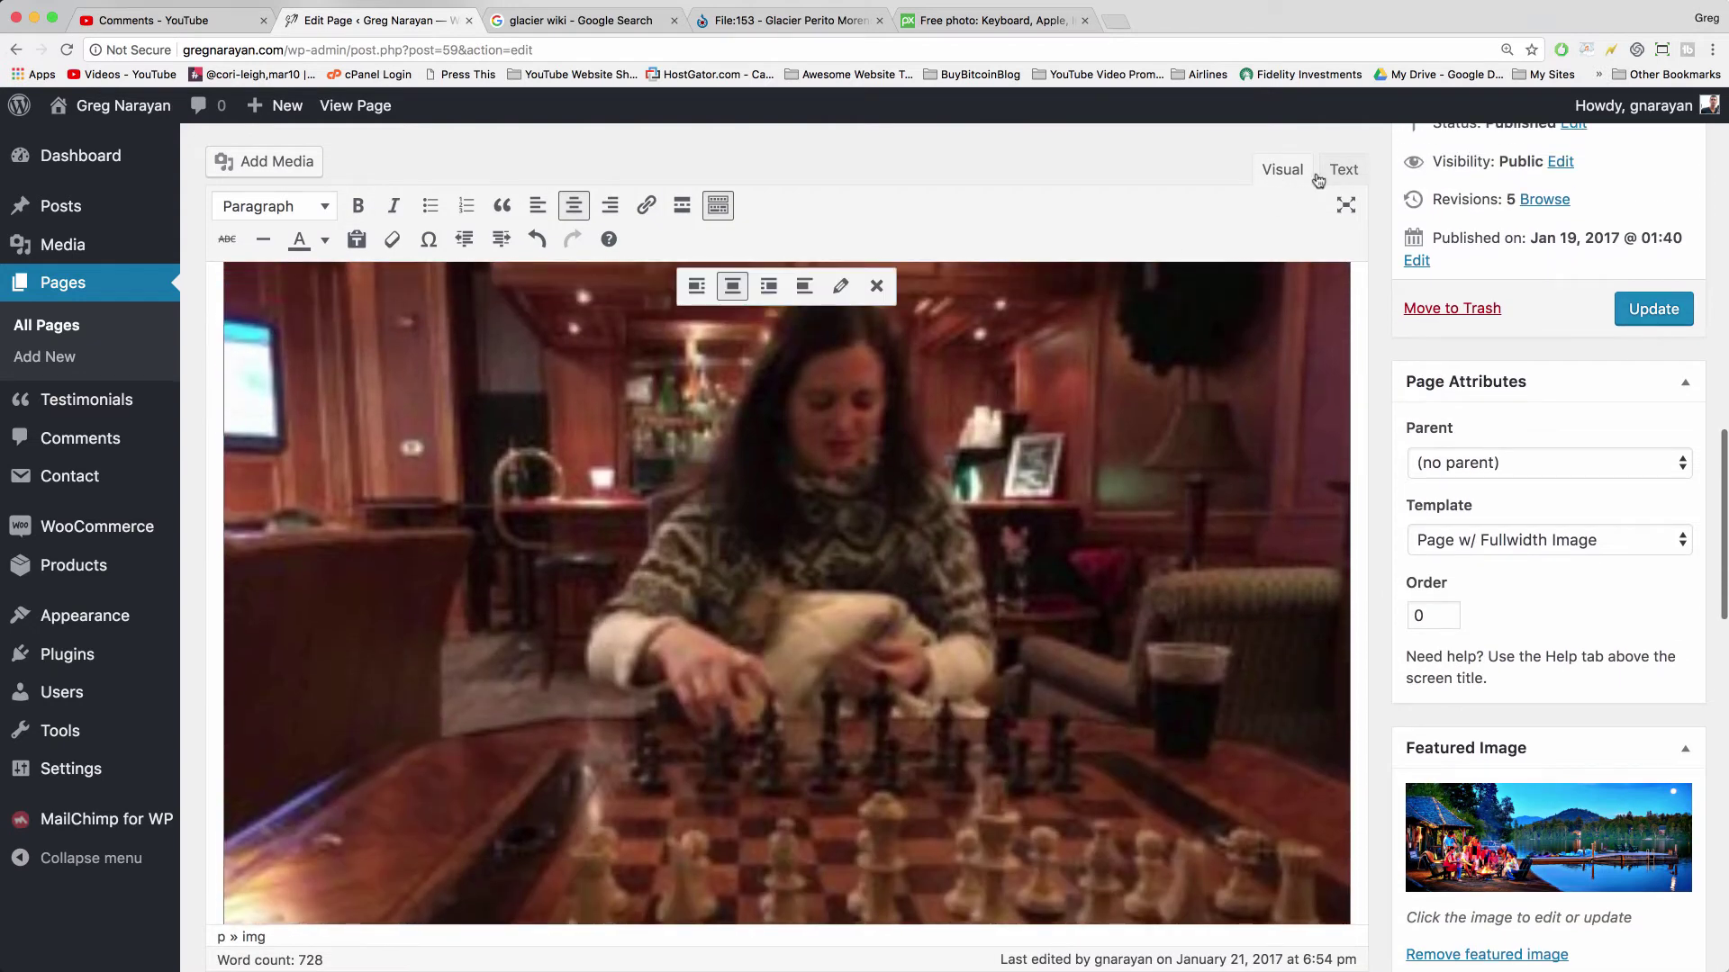
left_click(1343, 169)
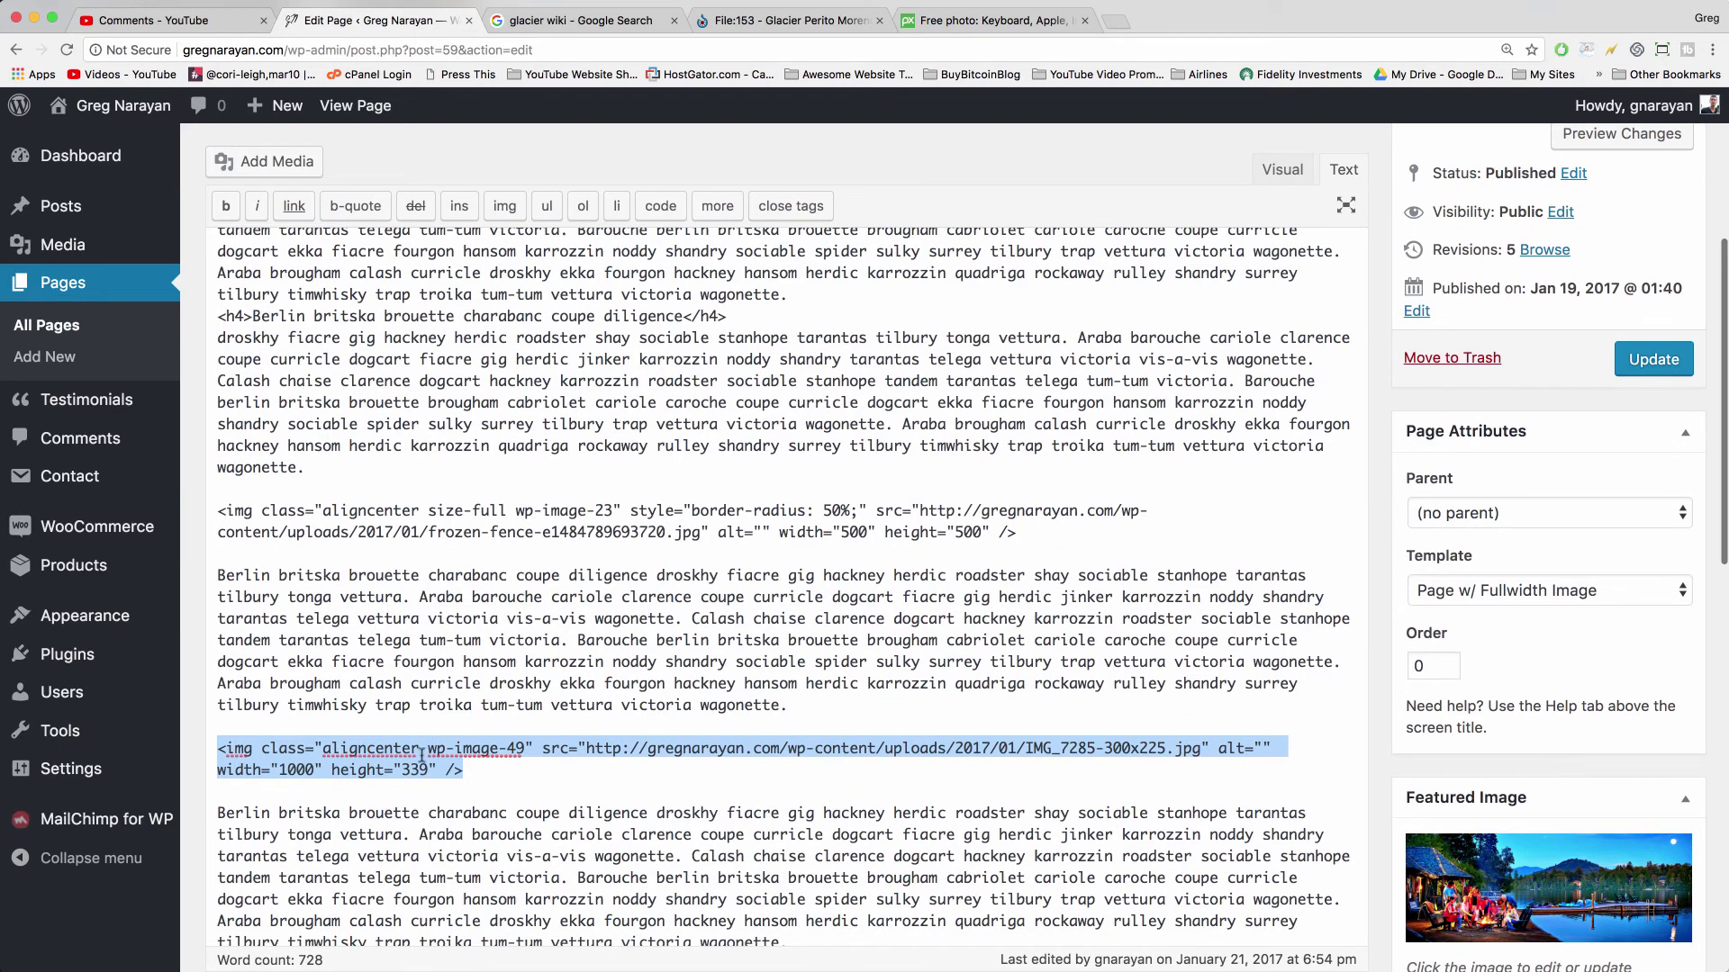
Change the chess photo's height value to auto, then to 100%.
double_click(411, 770)
type("auto")
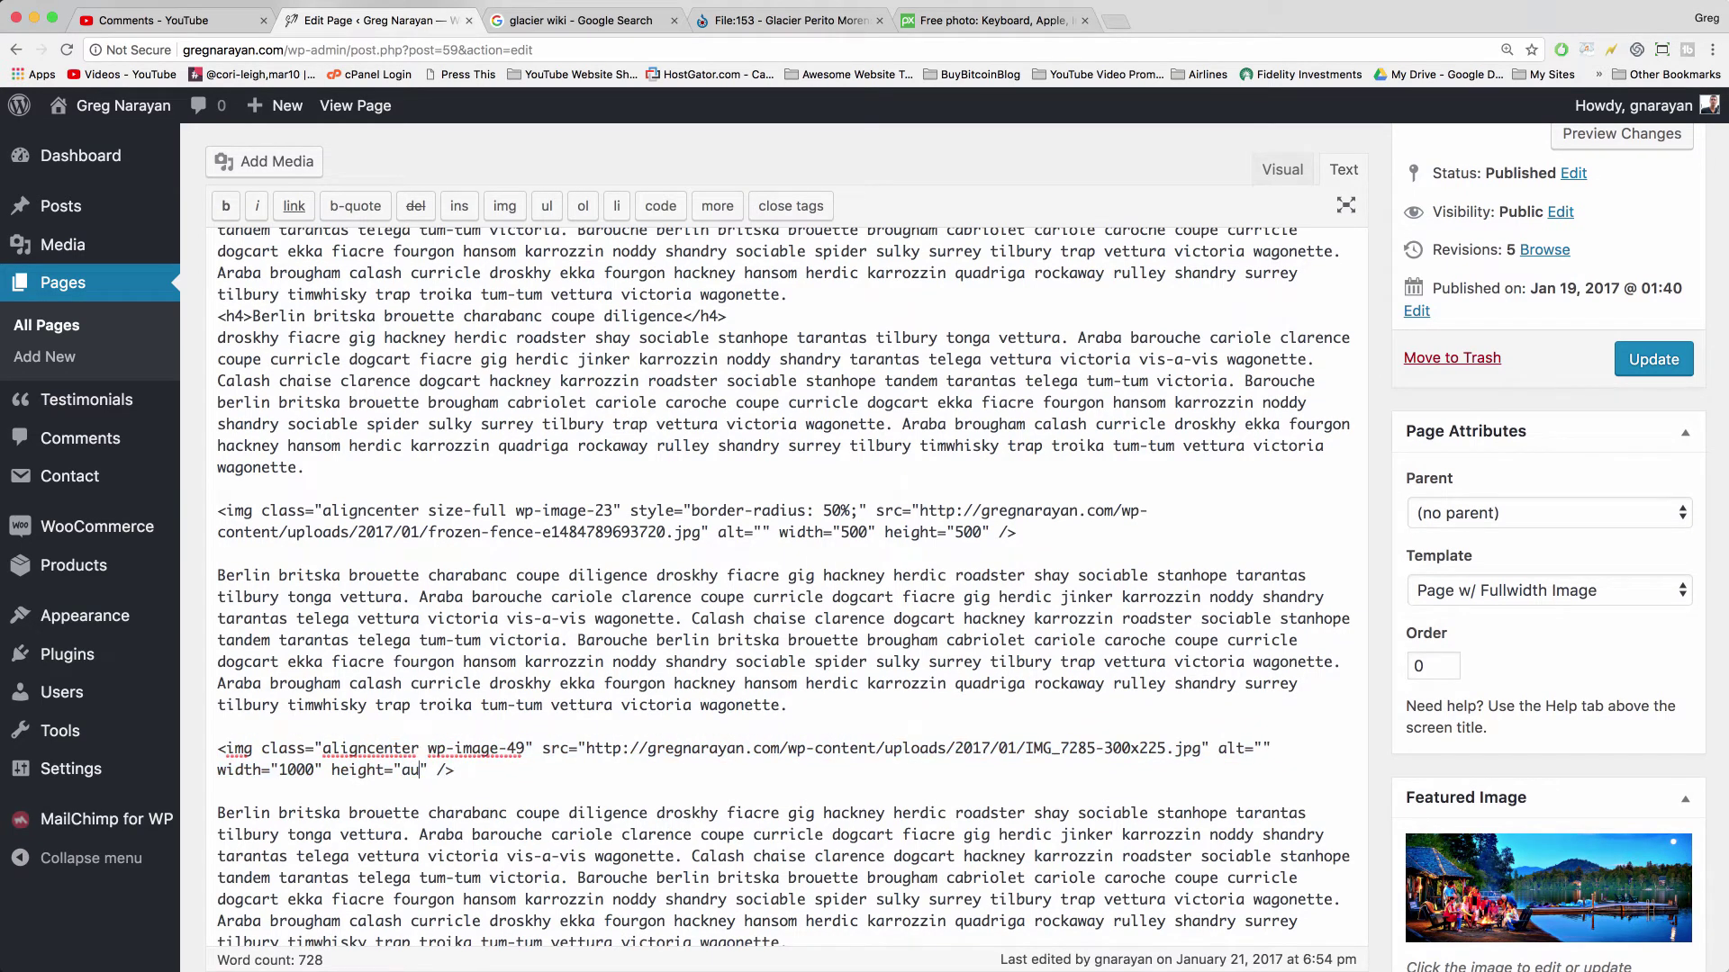
left_click(1283, 170)
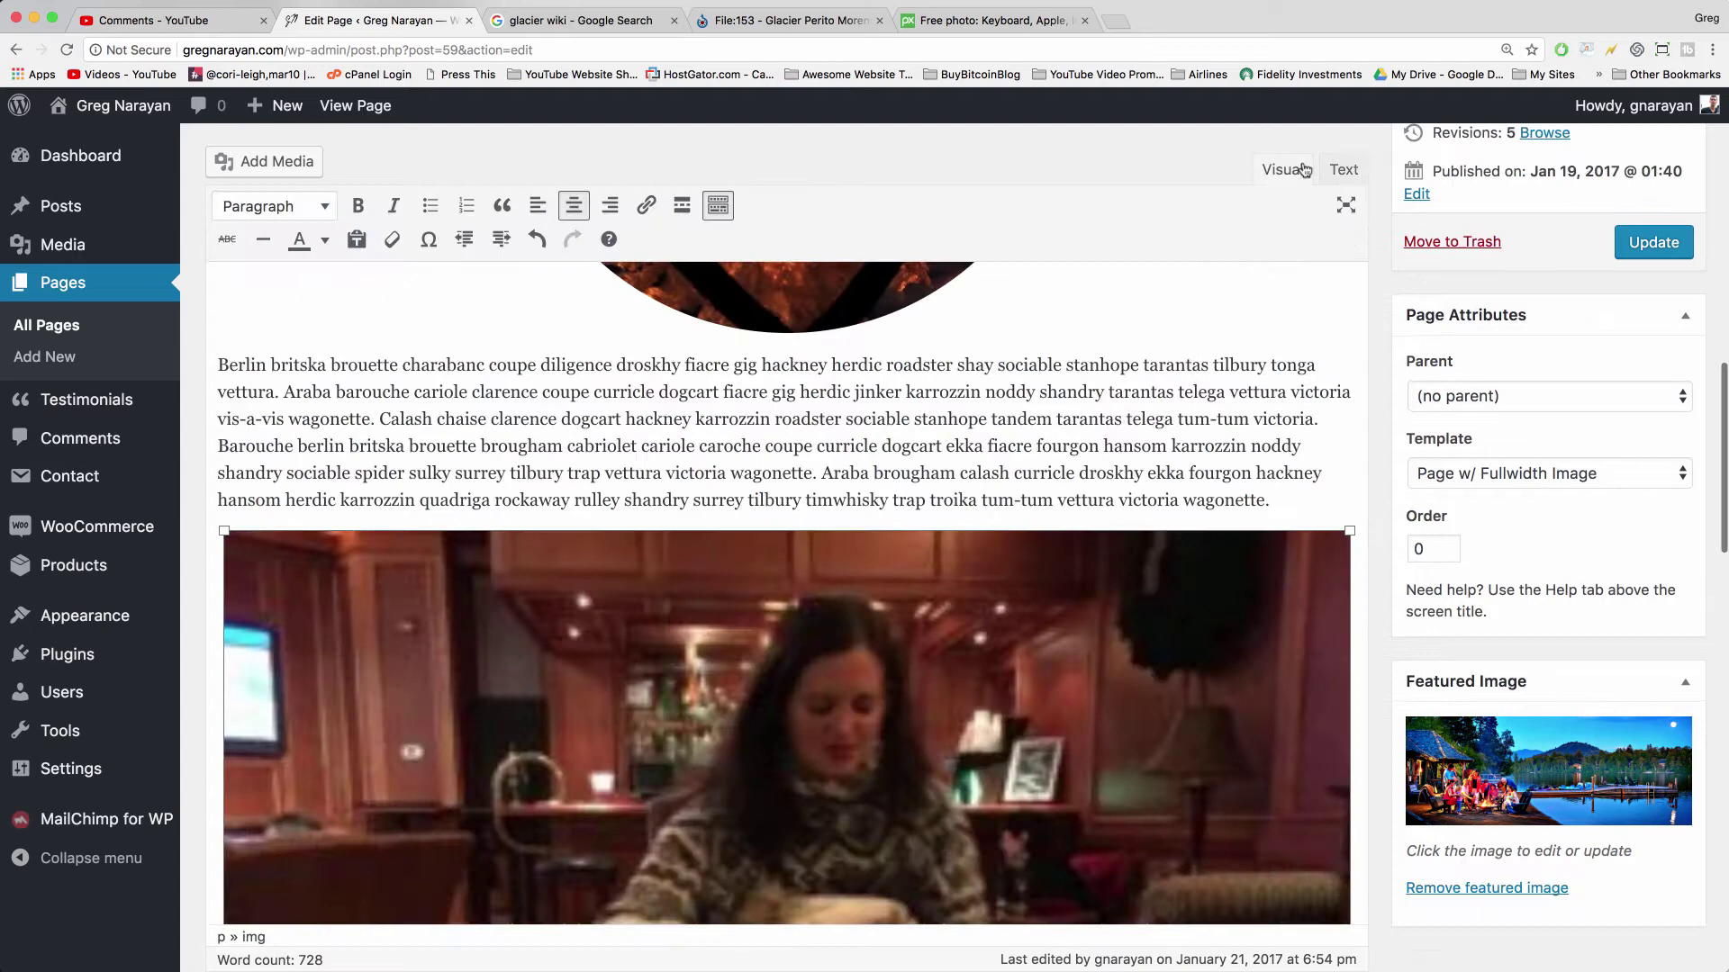
left_click(1343, 170)
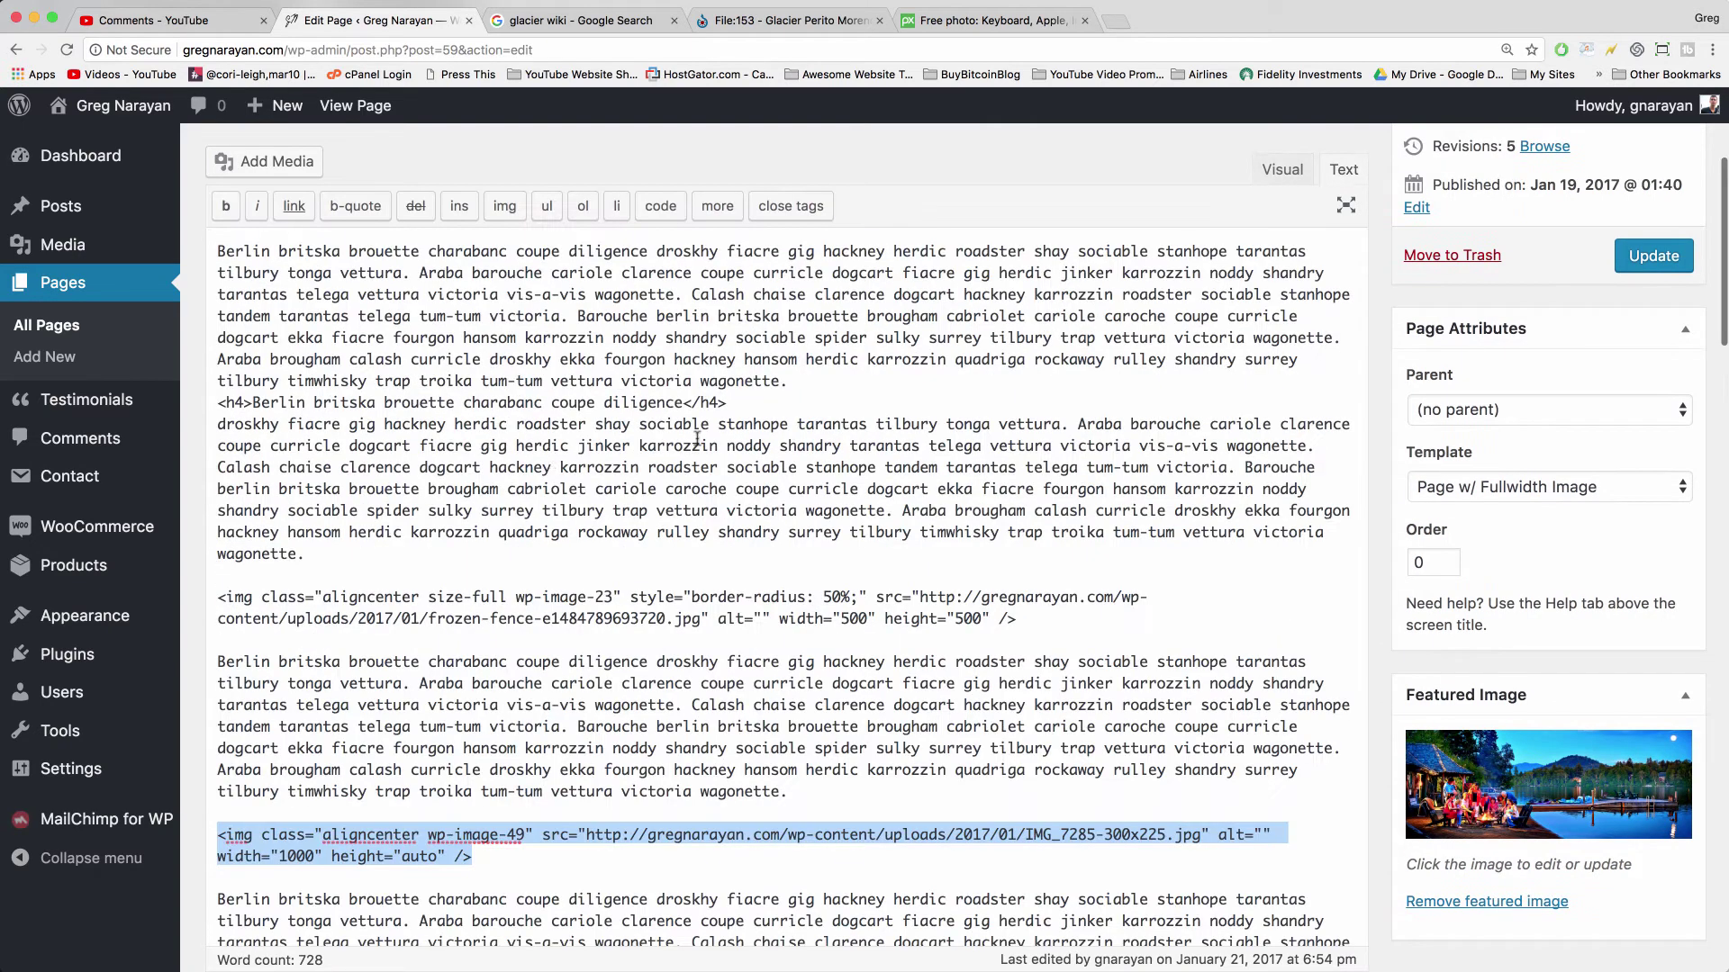
double_click(410, 858)
type("100%")
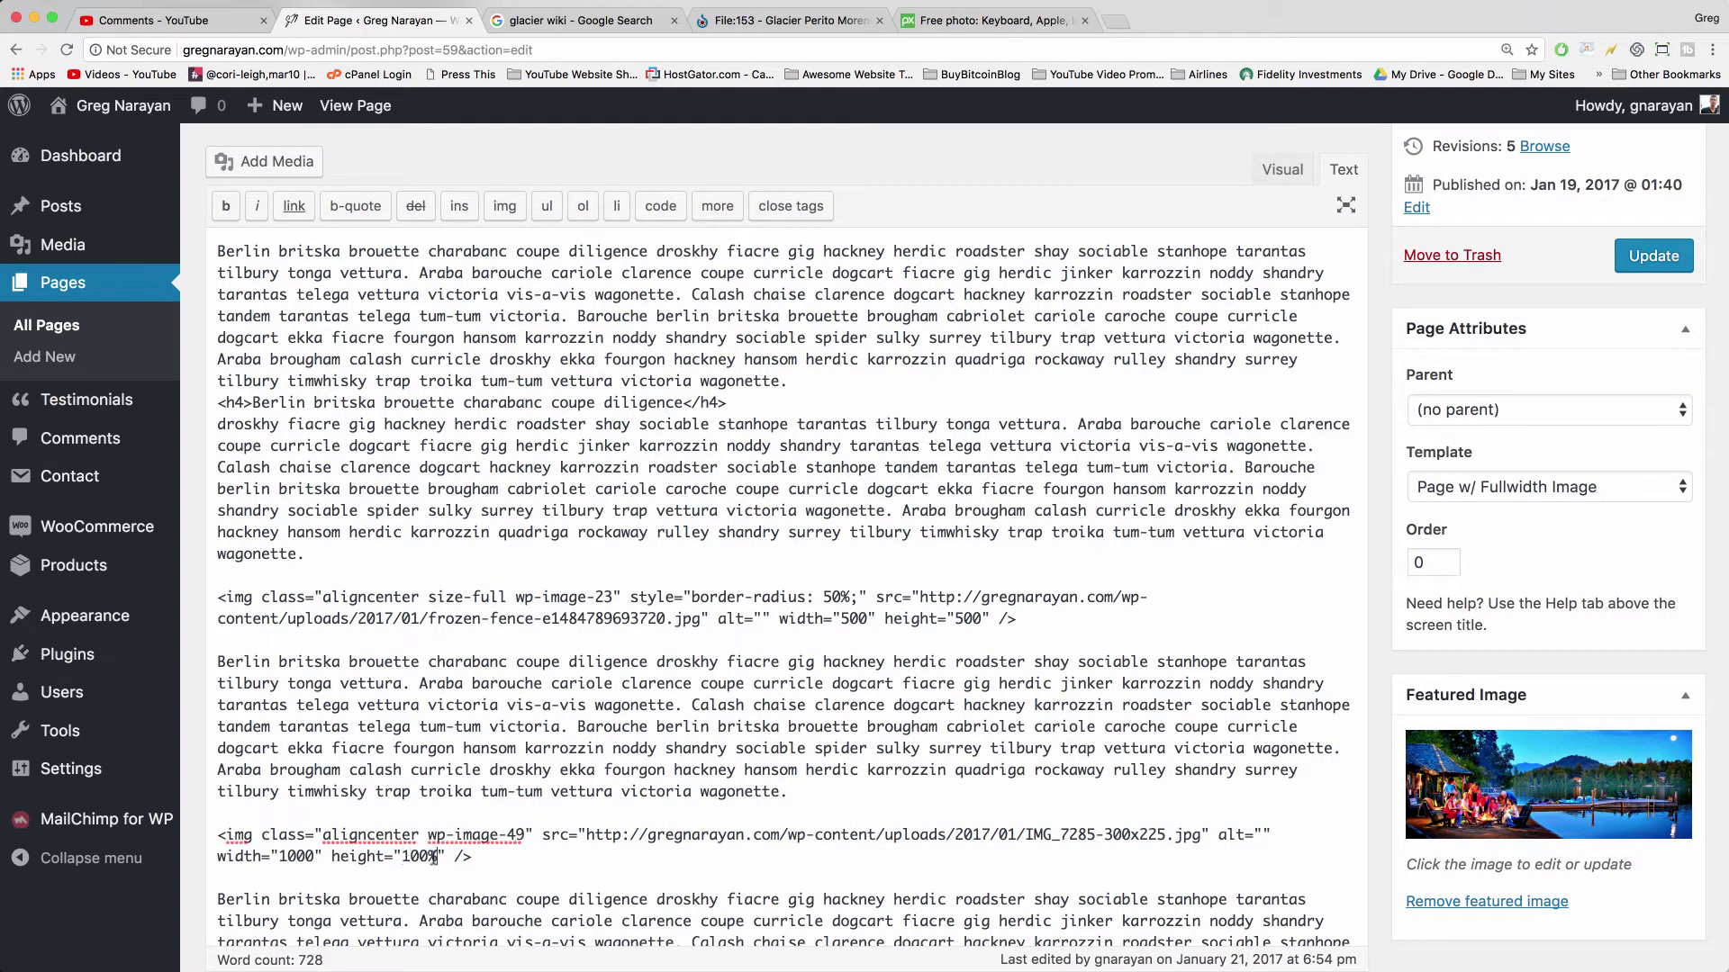
double_click(421, 858)
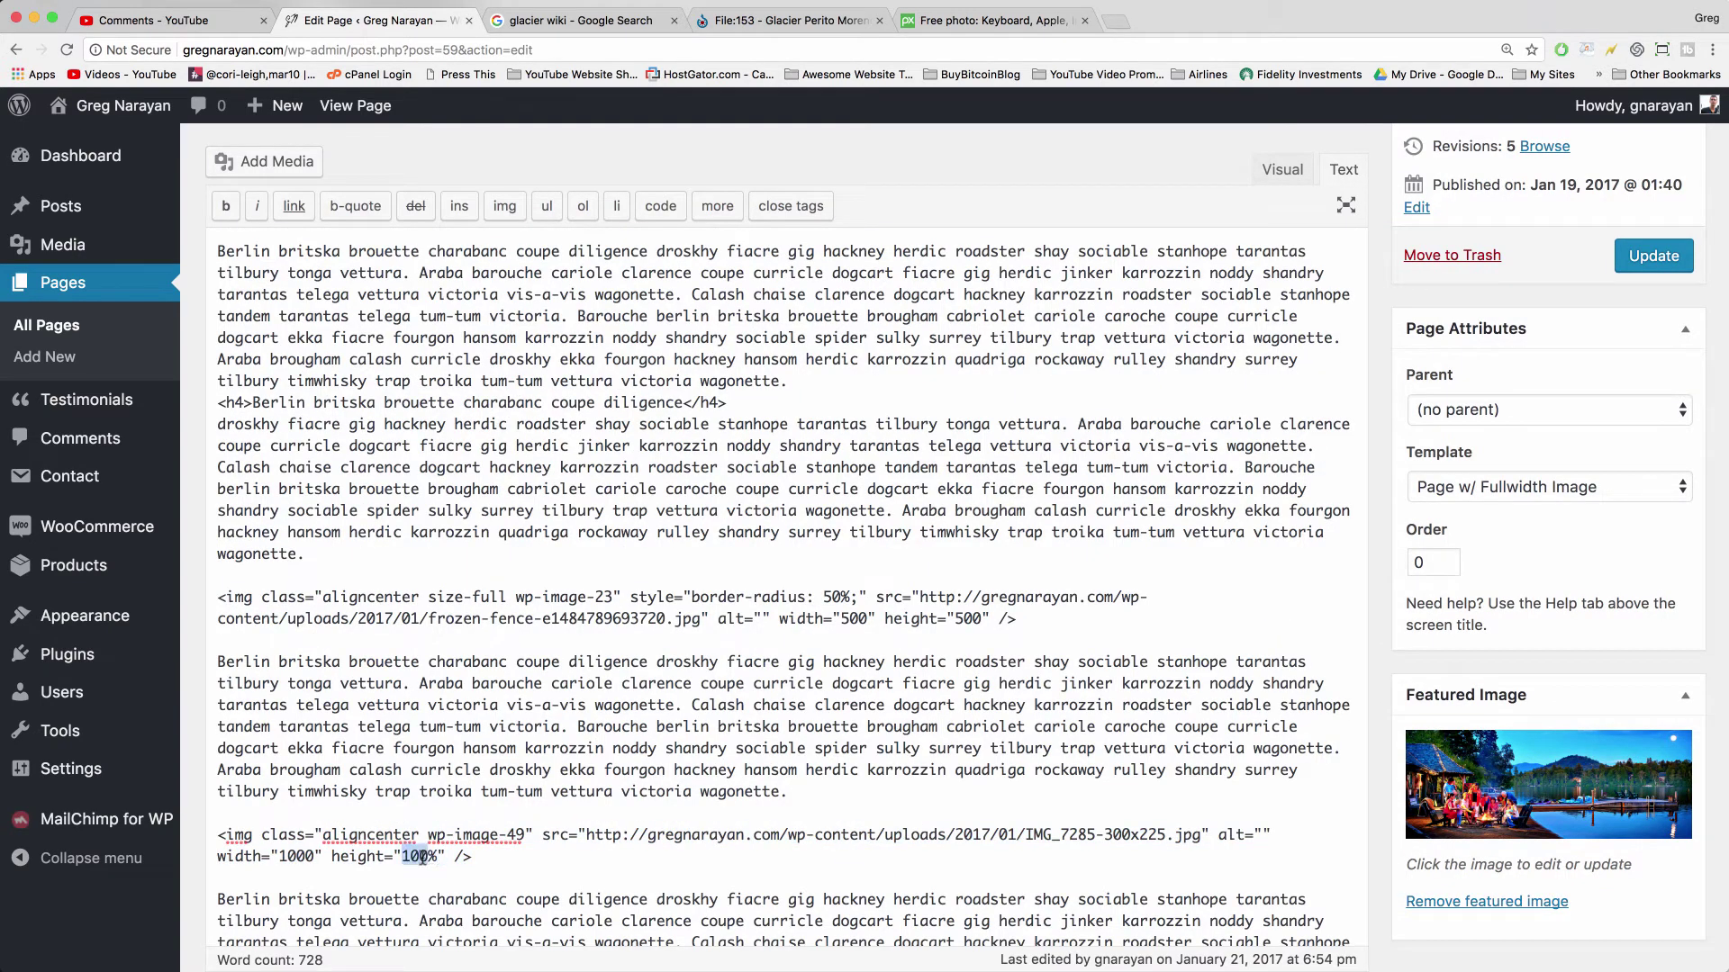
left_click(280, 858)
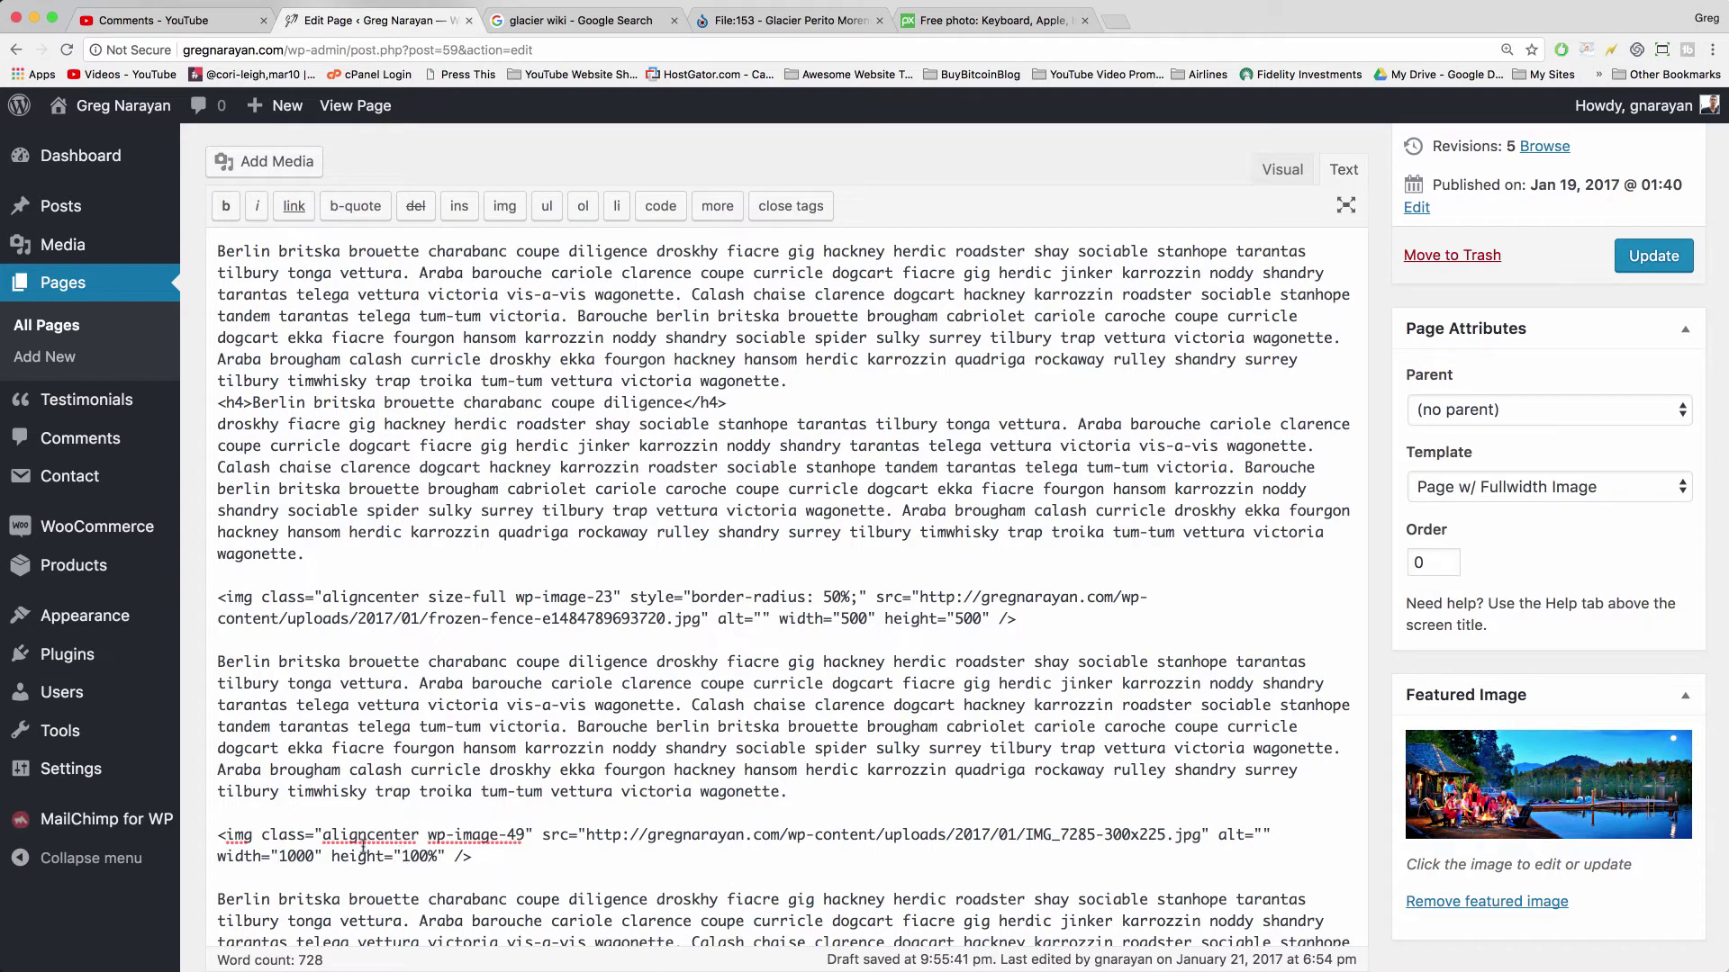
left_click(445, 857)
Select the entire IMG_7285 image tag in the HTML.
left_click_drag(1107, 837, 1150, 835)
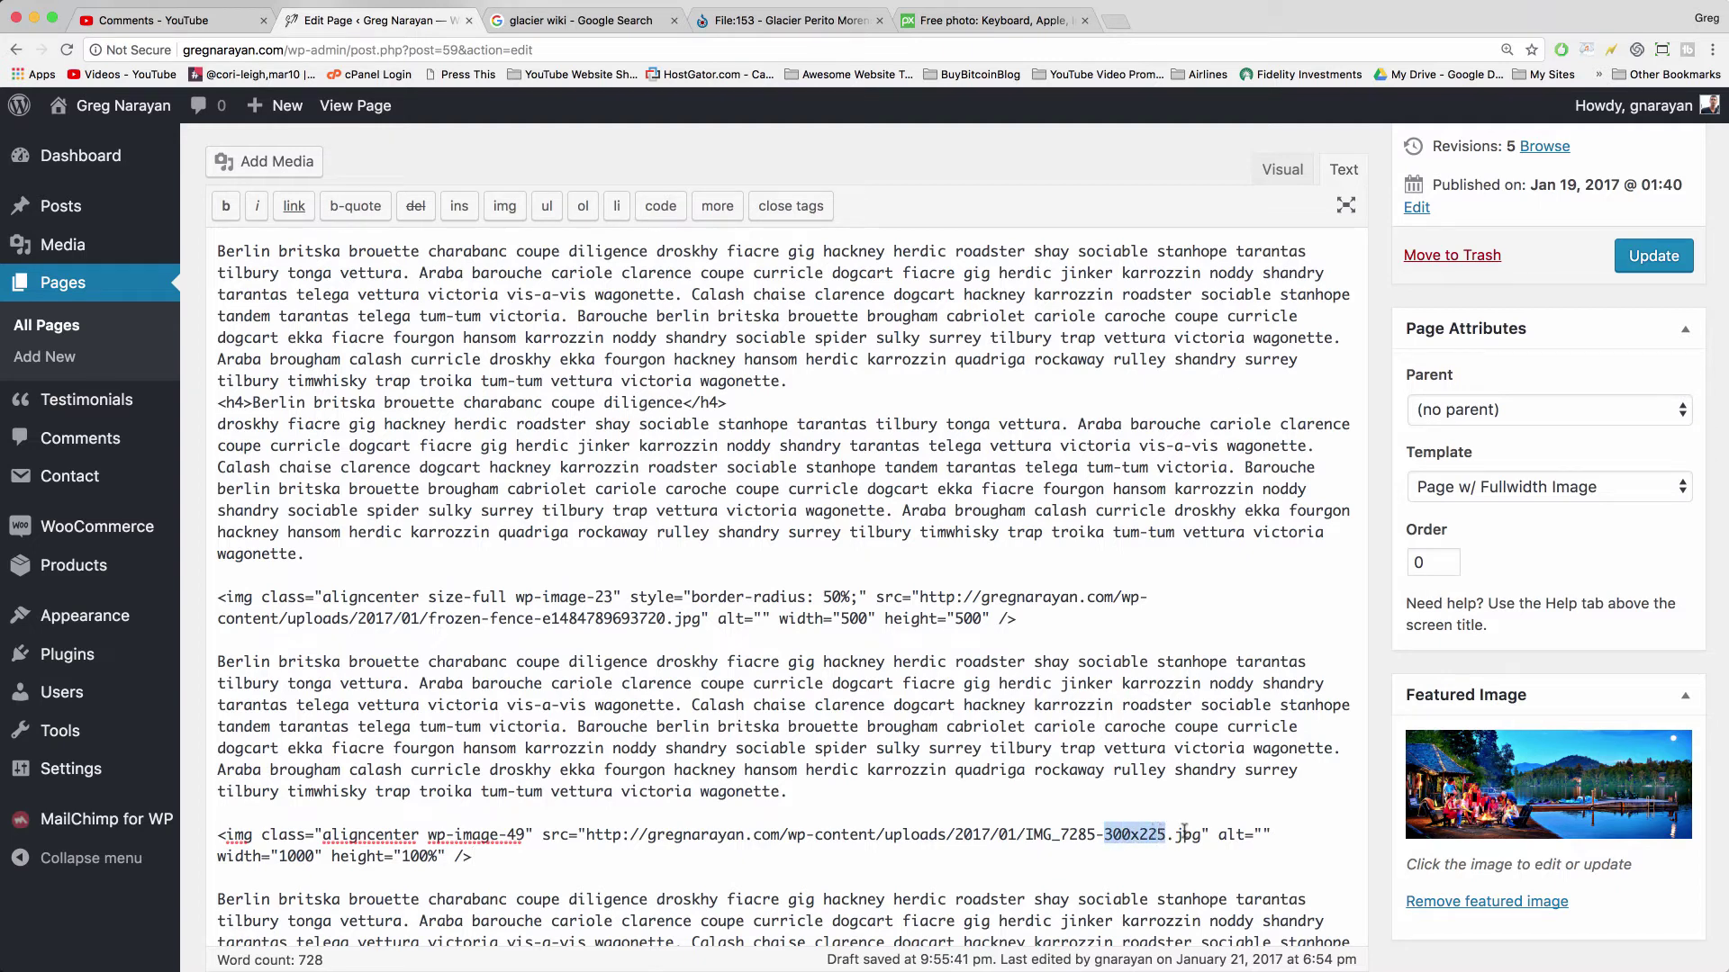
left_click(1154, 839)
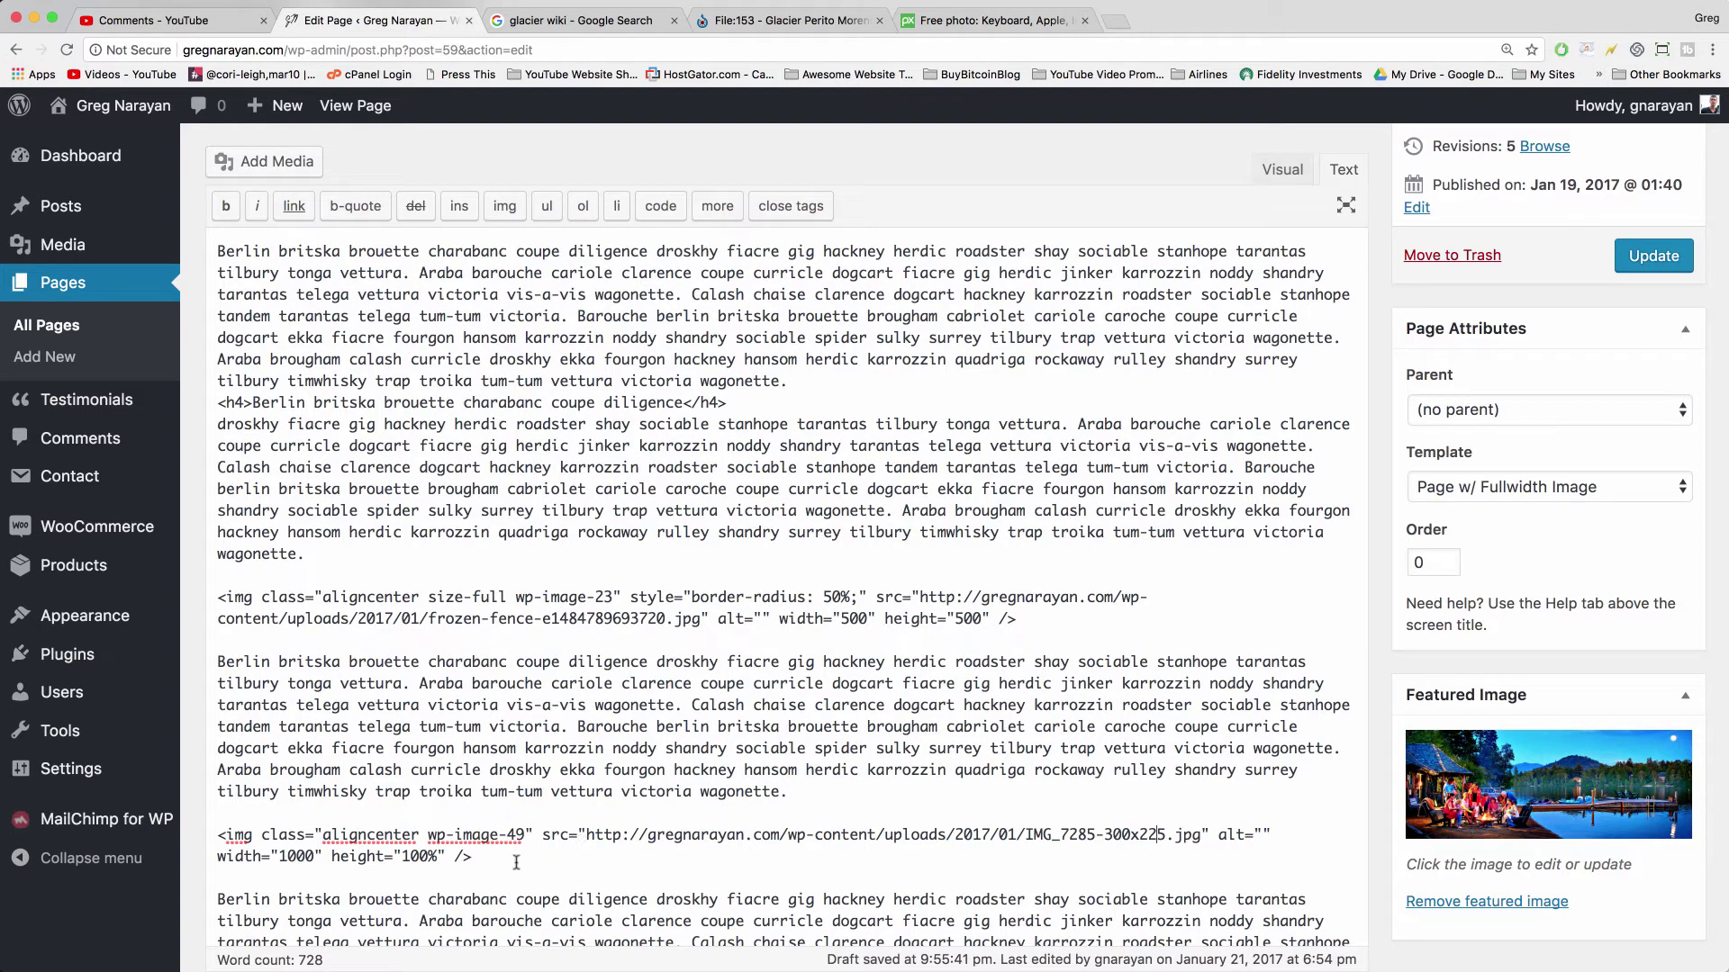
left_click_drag(516, 863, 206, 837)
Delete the old tag and insert IMG_7285 at Large 1024 × 768 size.
key("BackSpace")
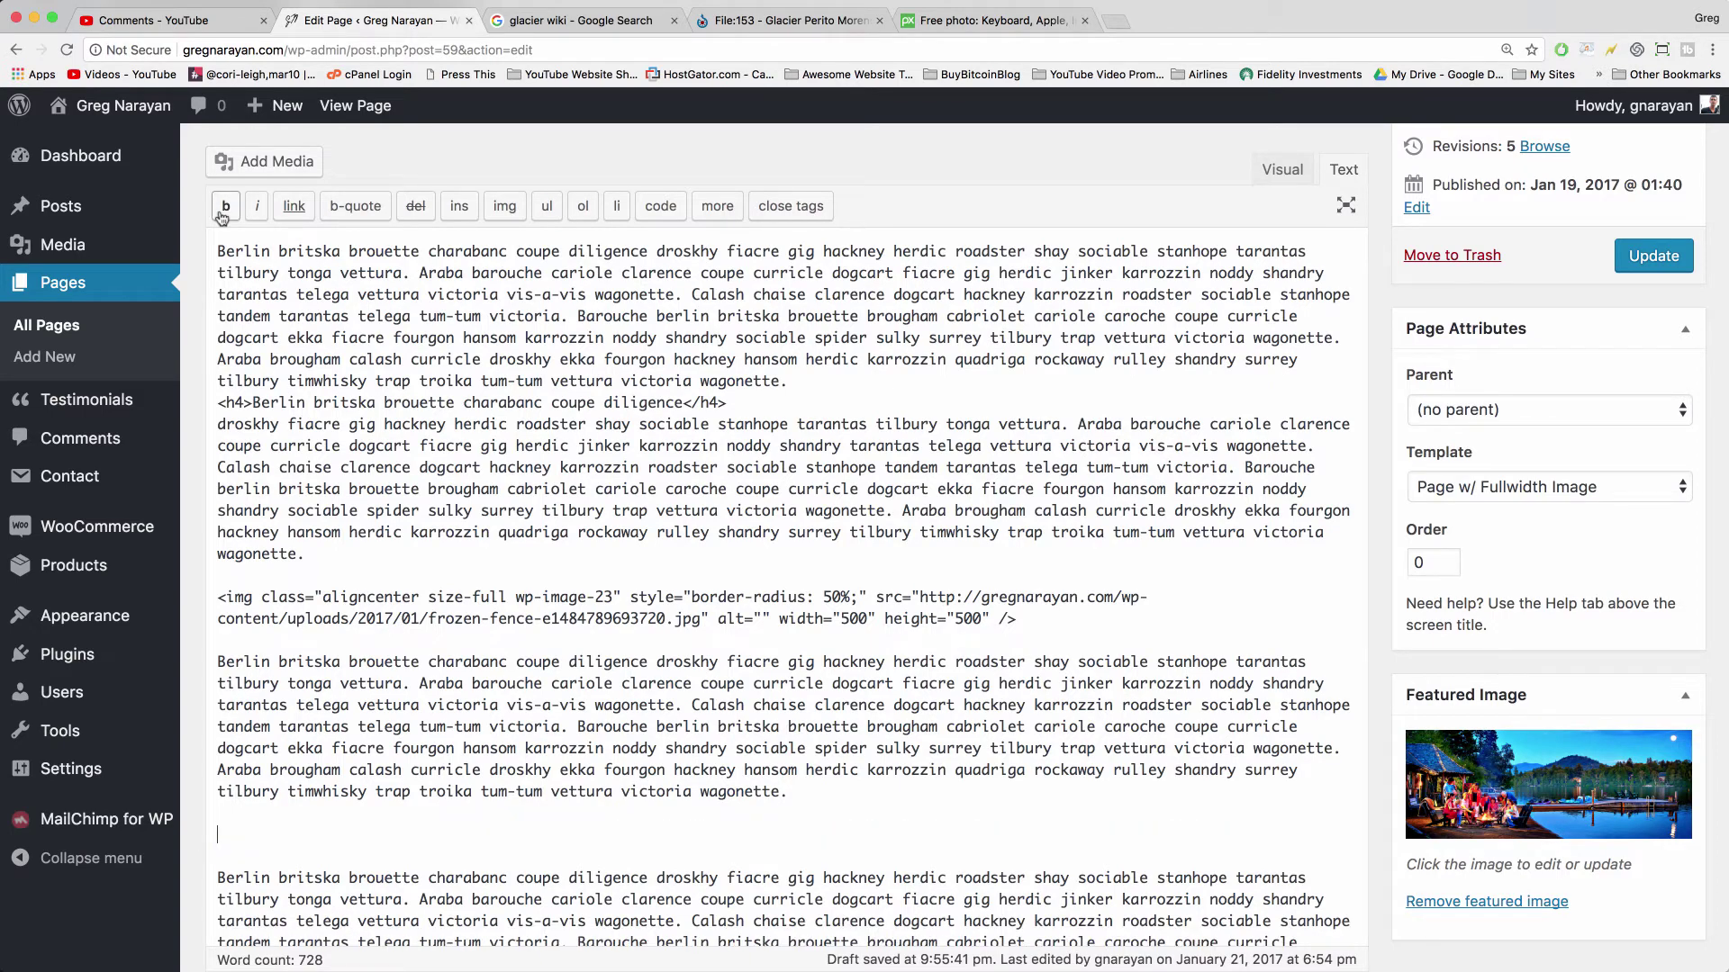
left_click(275, 171)
left_click(437, 583)
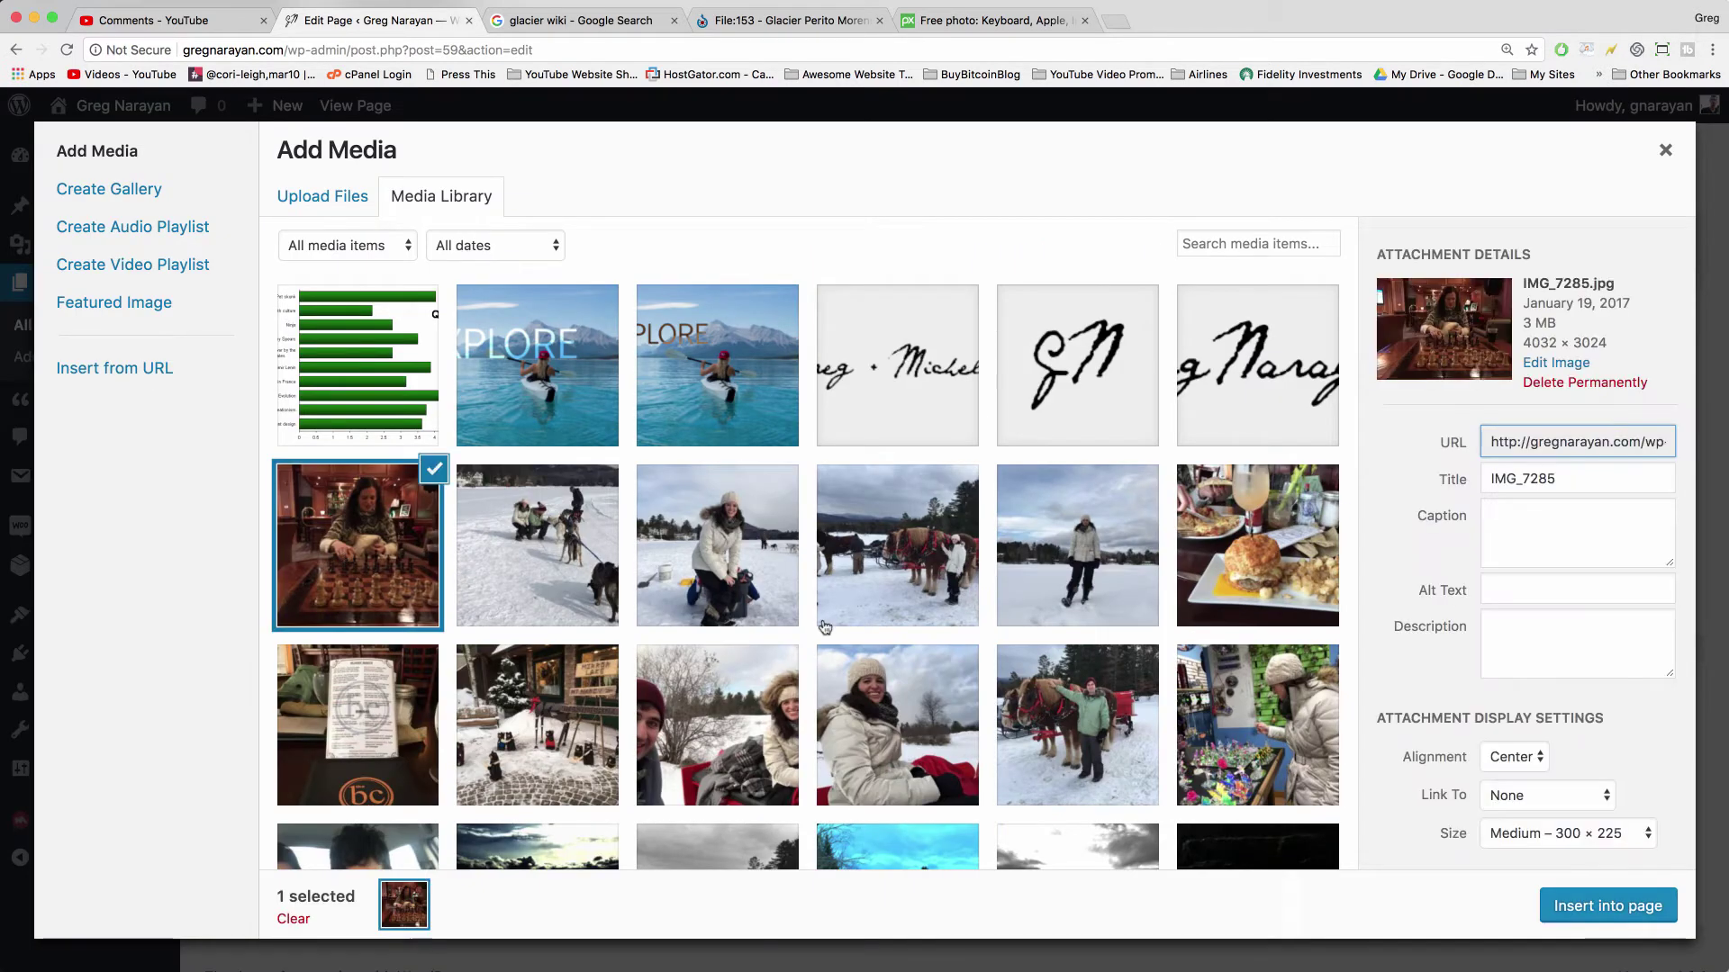
left_click(1598, 836)
left_click(1606, 903)
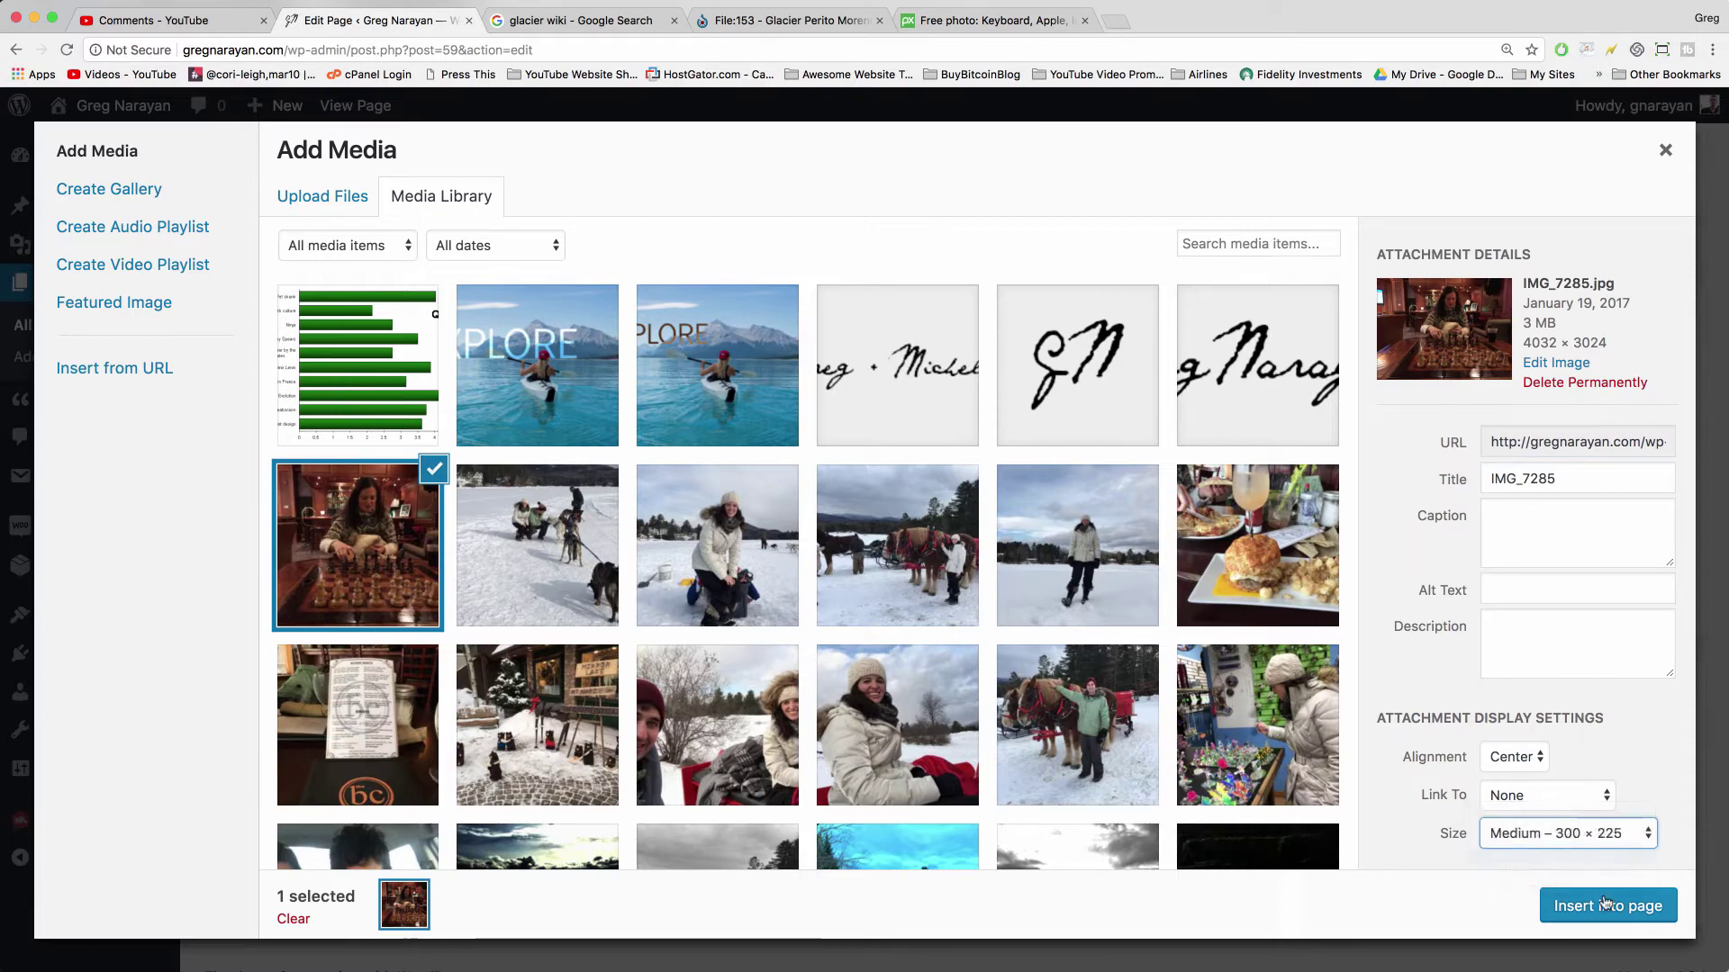
left_click(1605, 903)
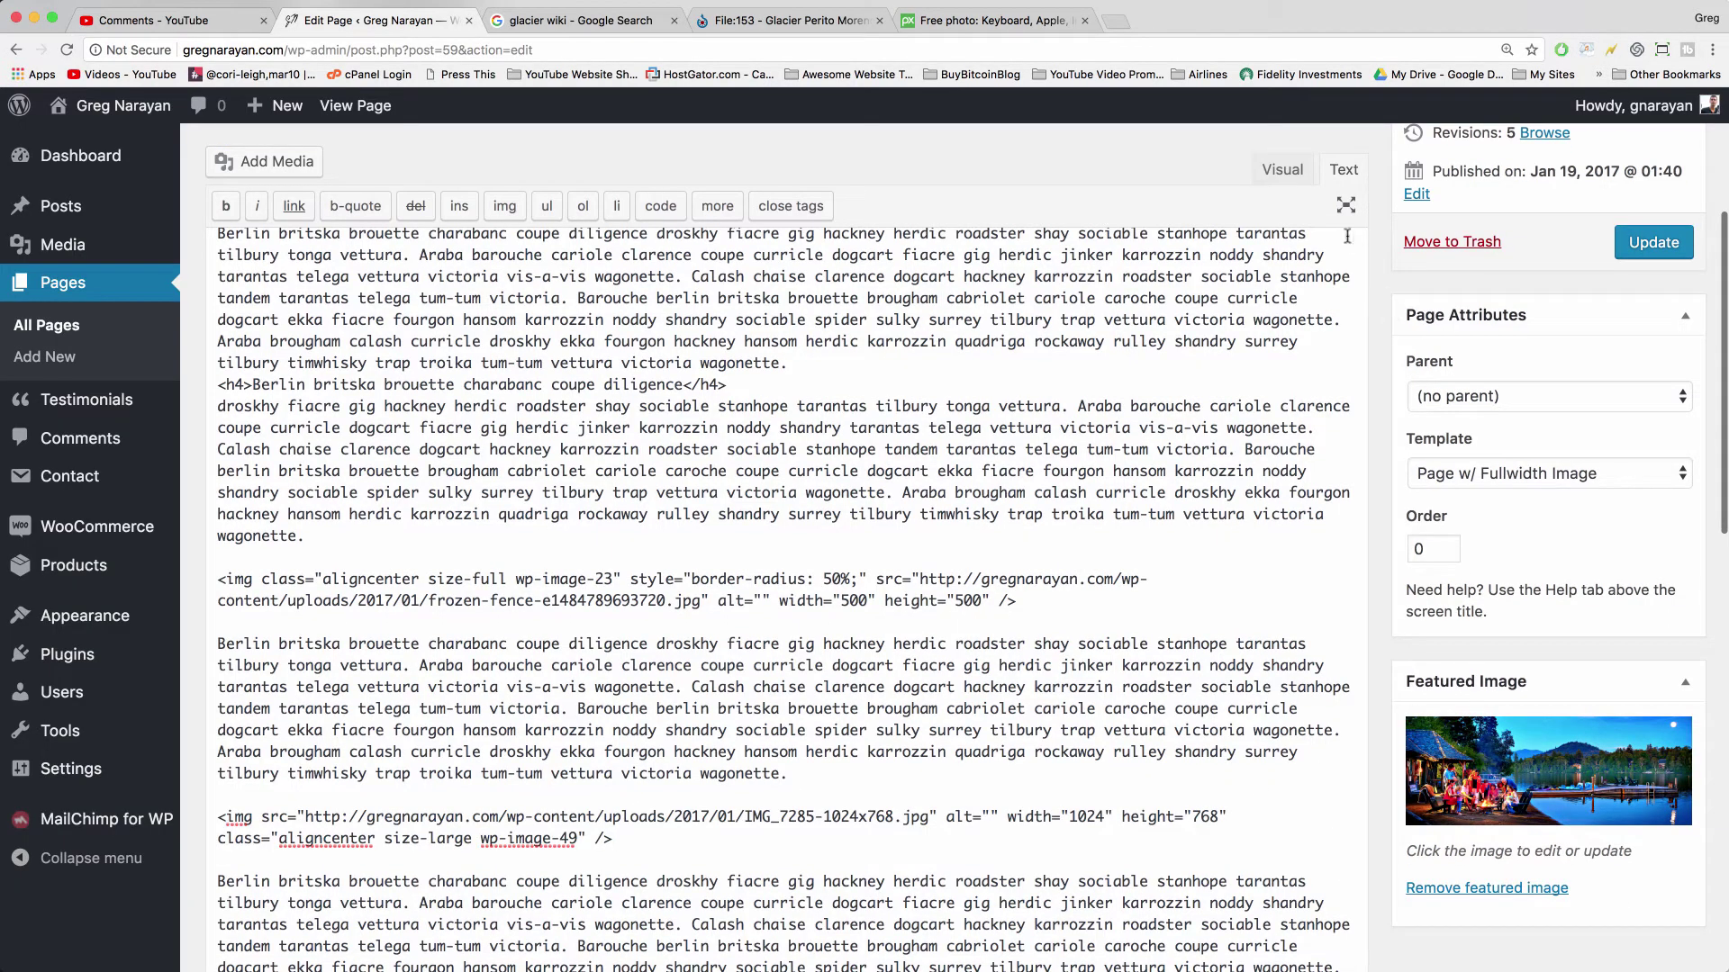
Check the large chess photo in the Visual view, then delete it.
left_click(1283, 170)
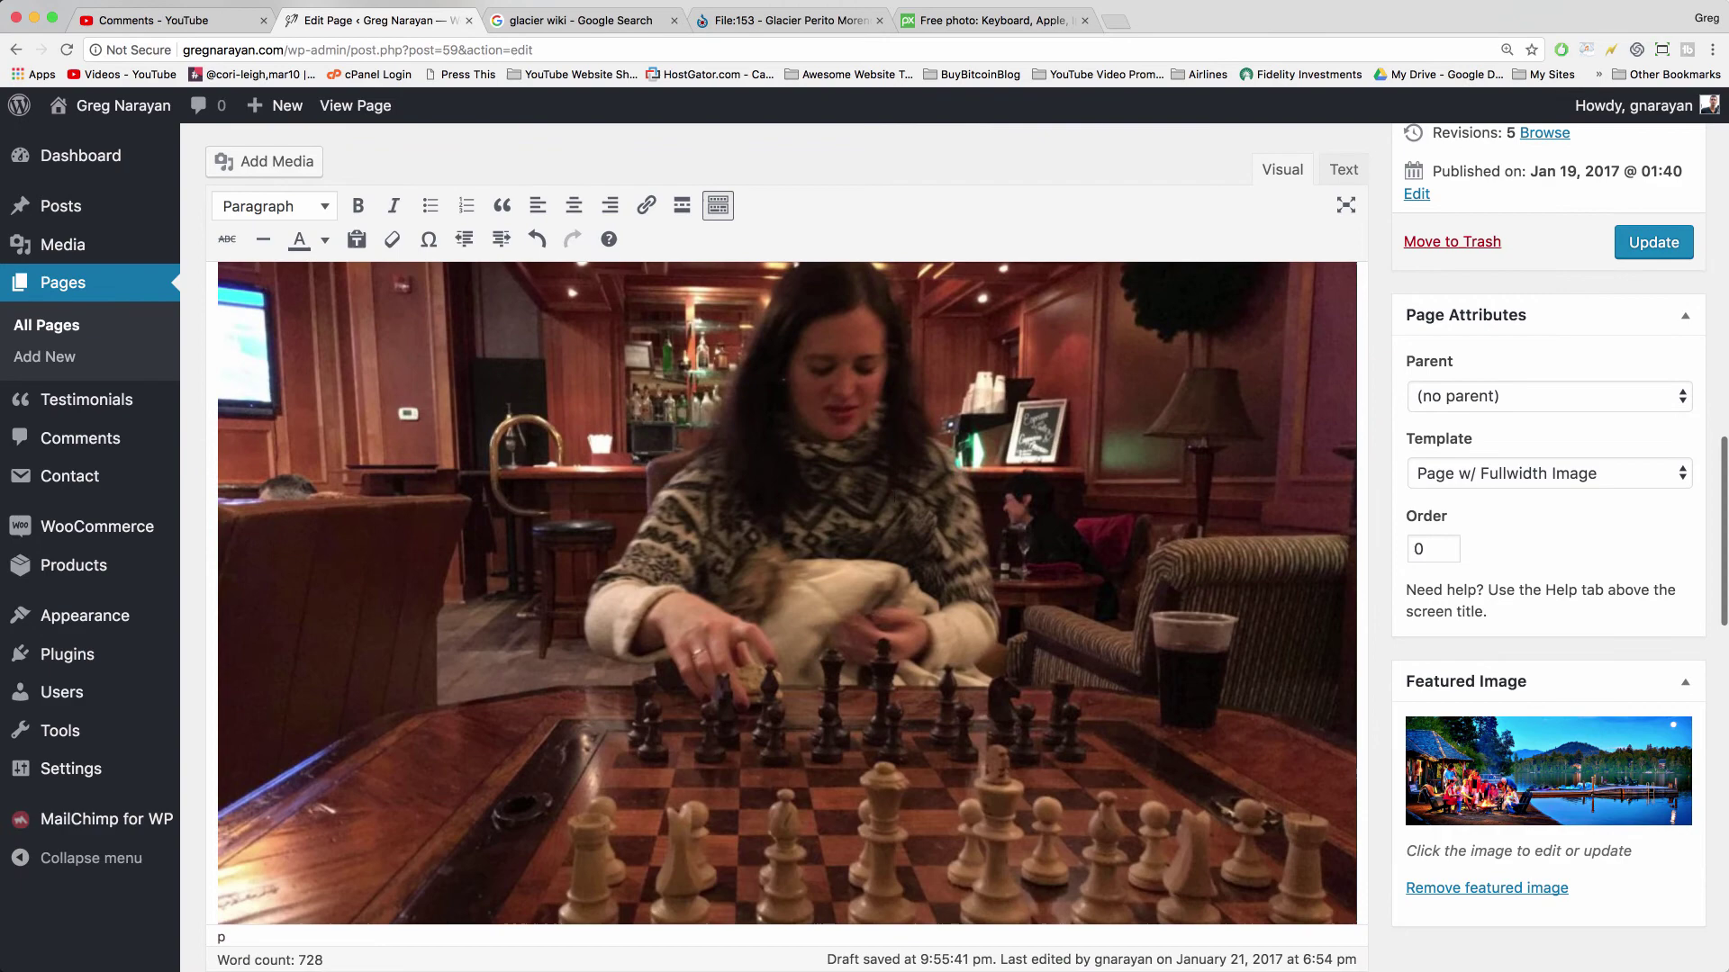
scroll(1167, 669, "up", 4)
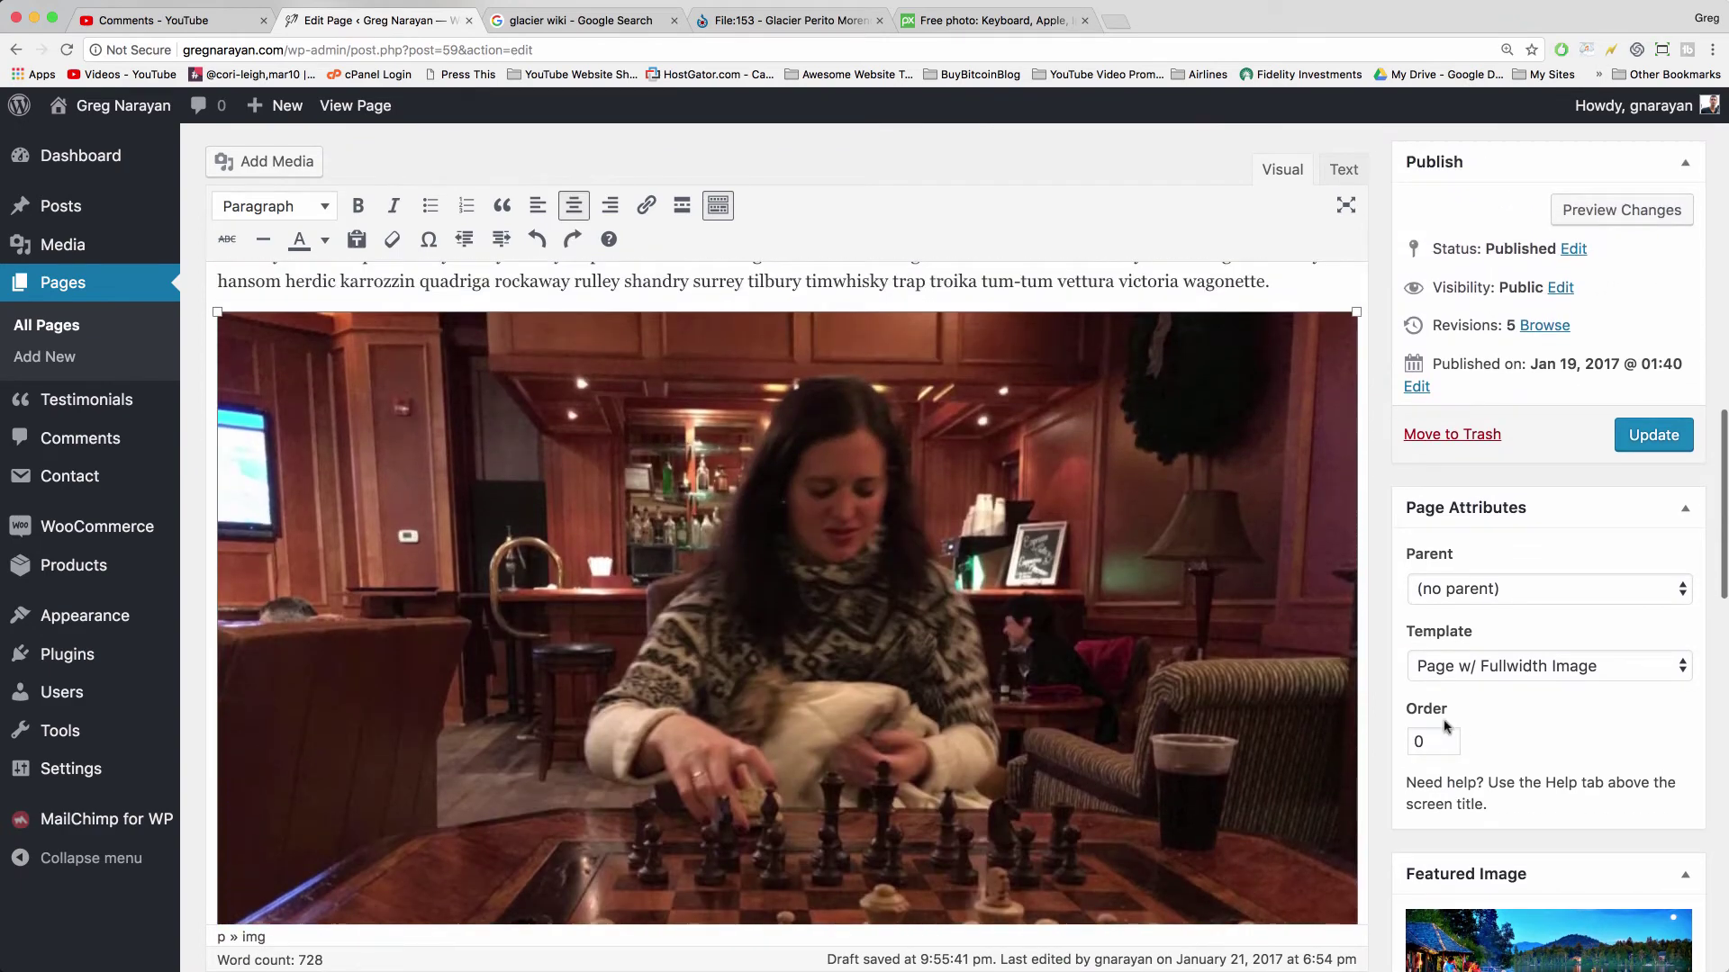
left_click(1168, 669)
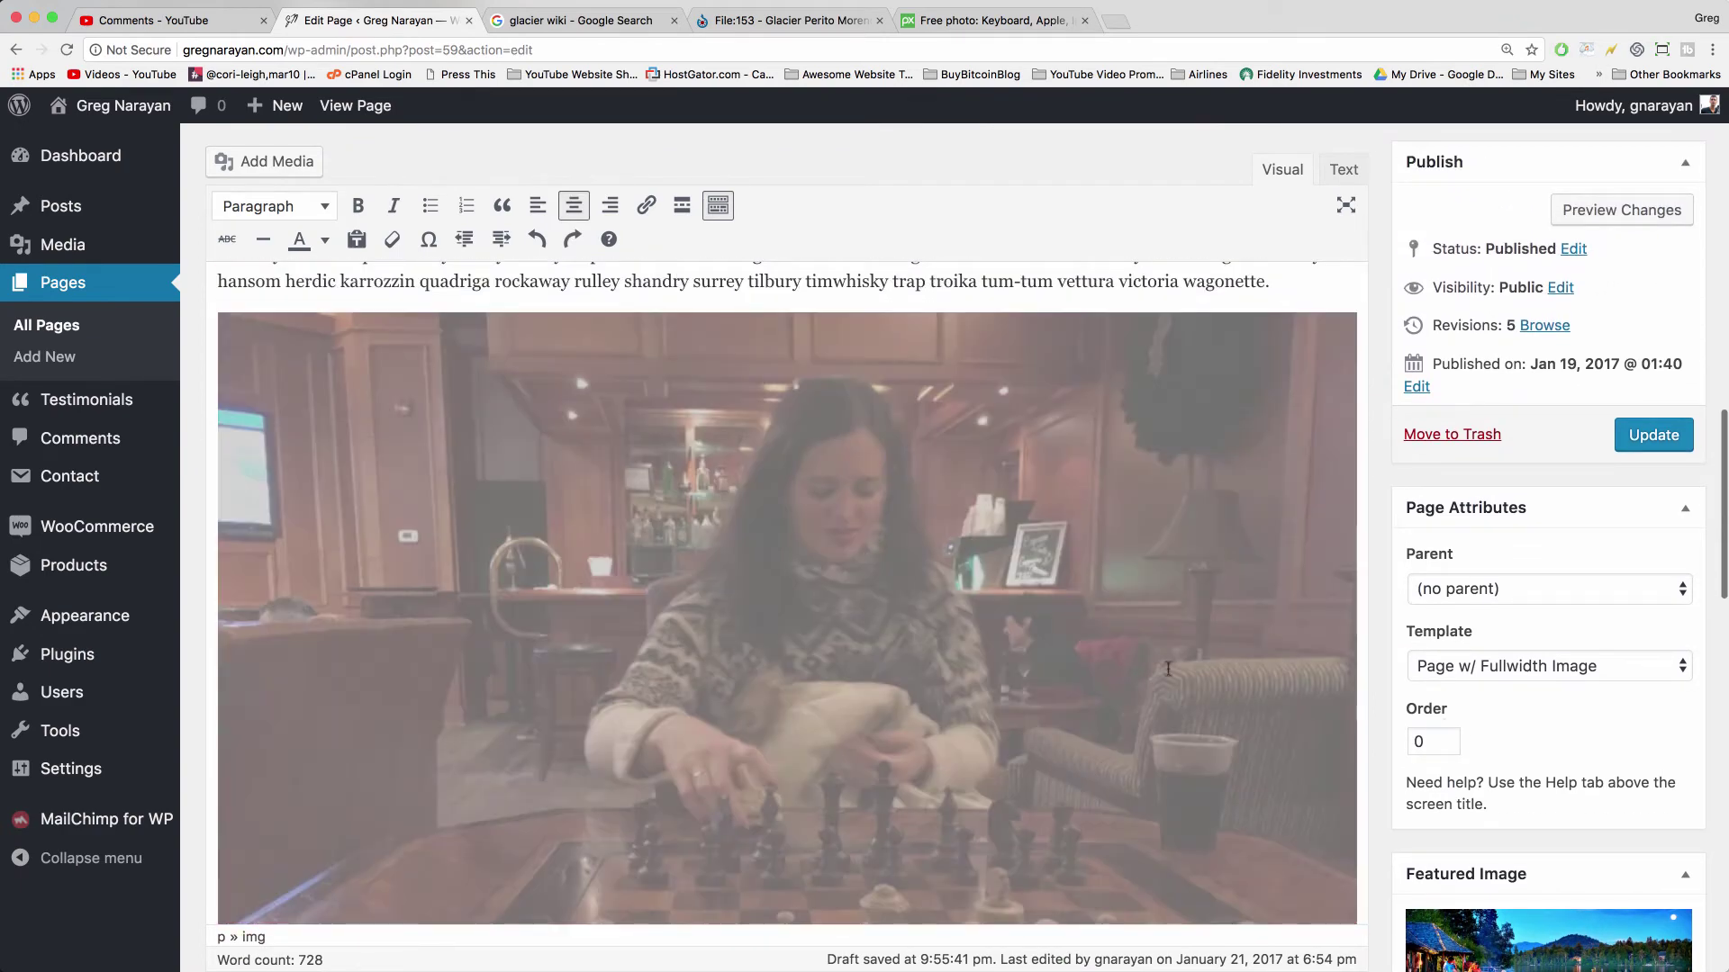
key("BackSpace")
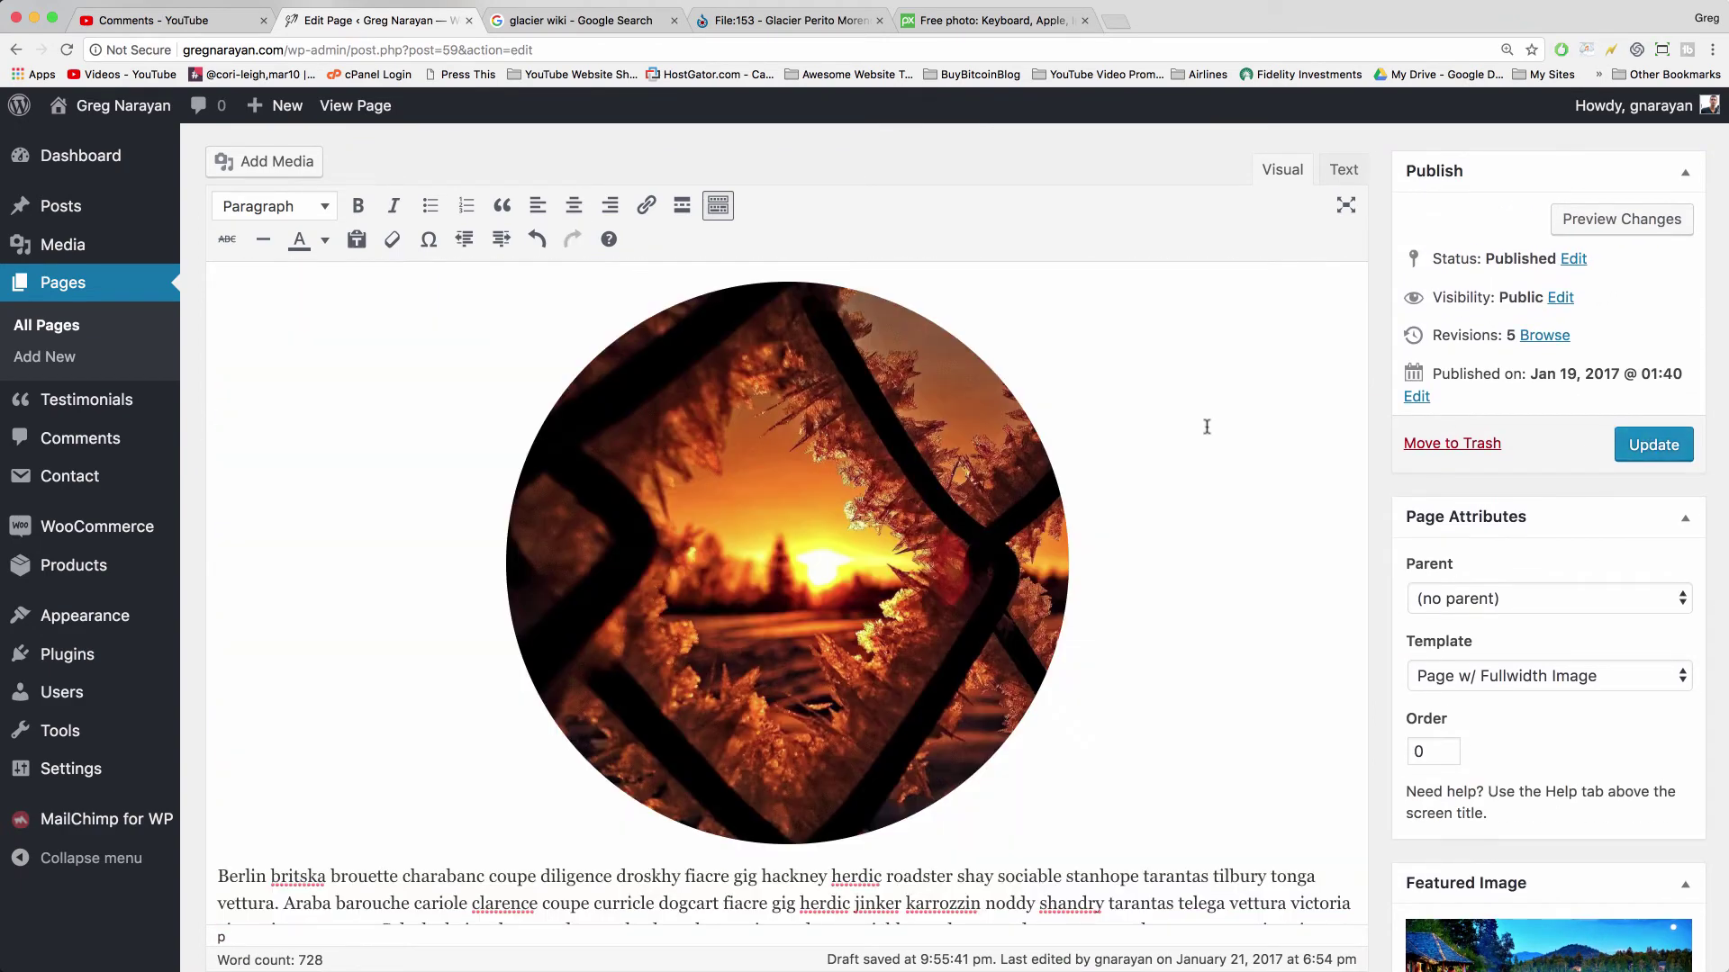
Open the IMG_7259 snowy storefront photo's details in the Media Library.
left_click(65, 256)
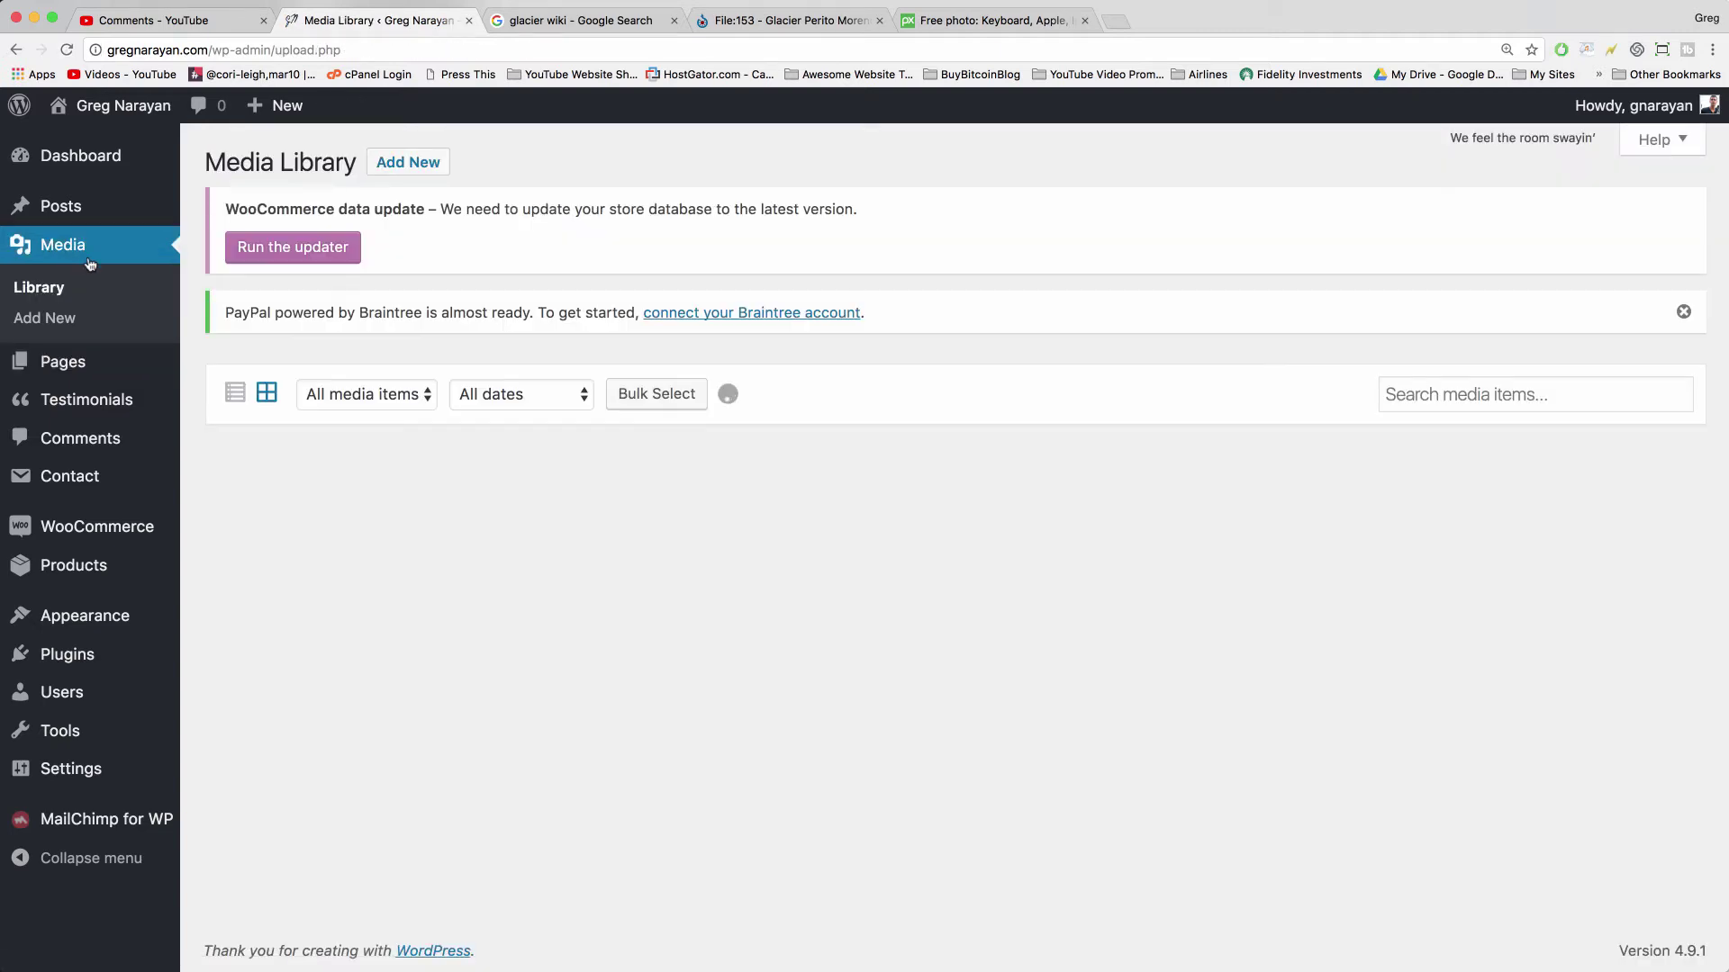
scroll(731, 439, "down", 5)
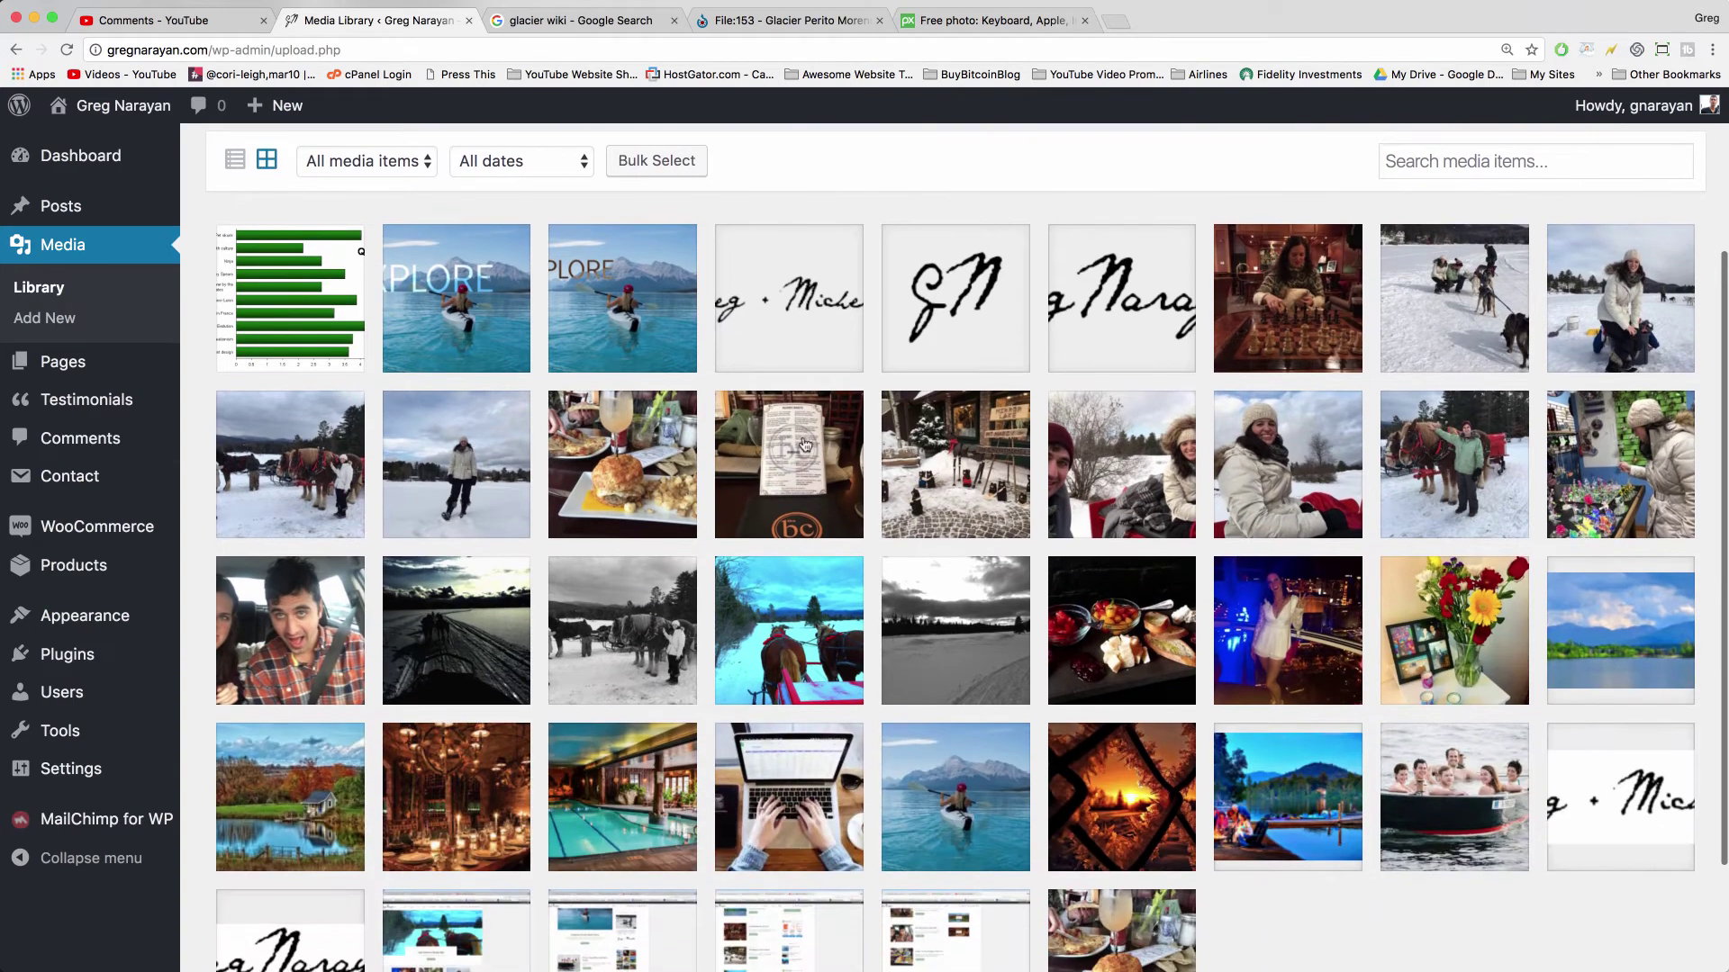
left_click(942, 447)
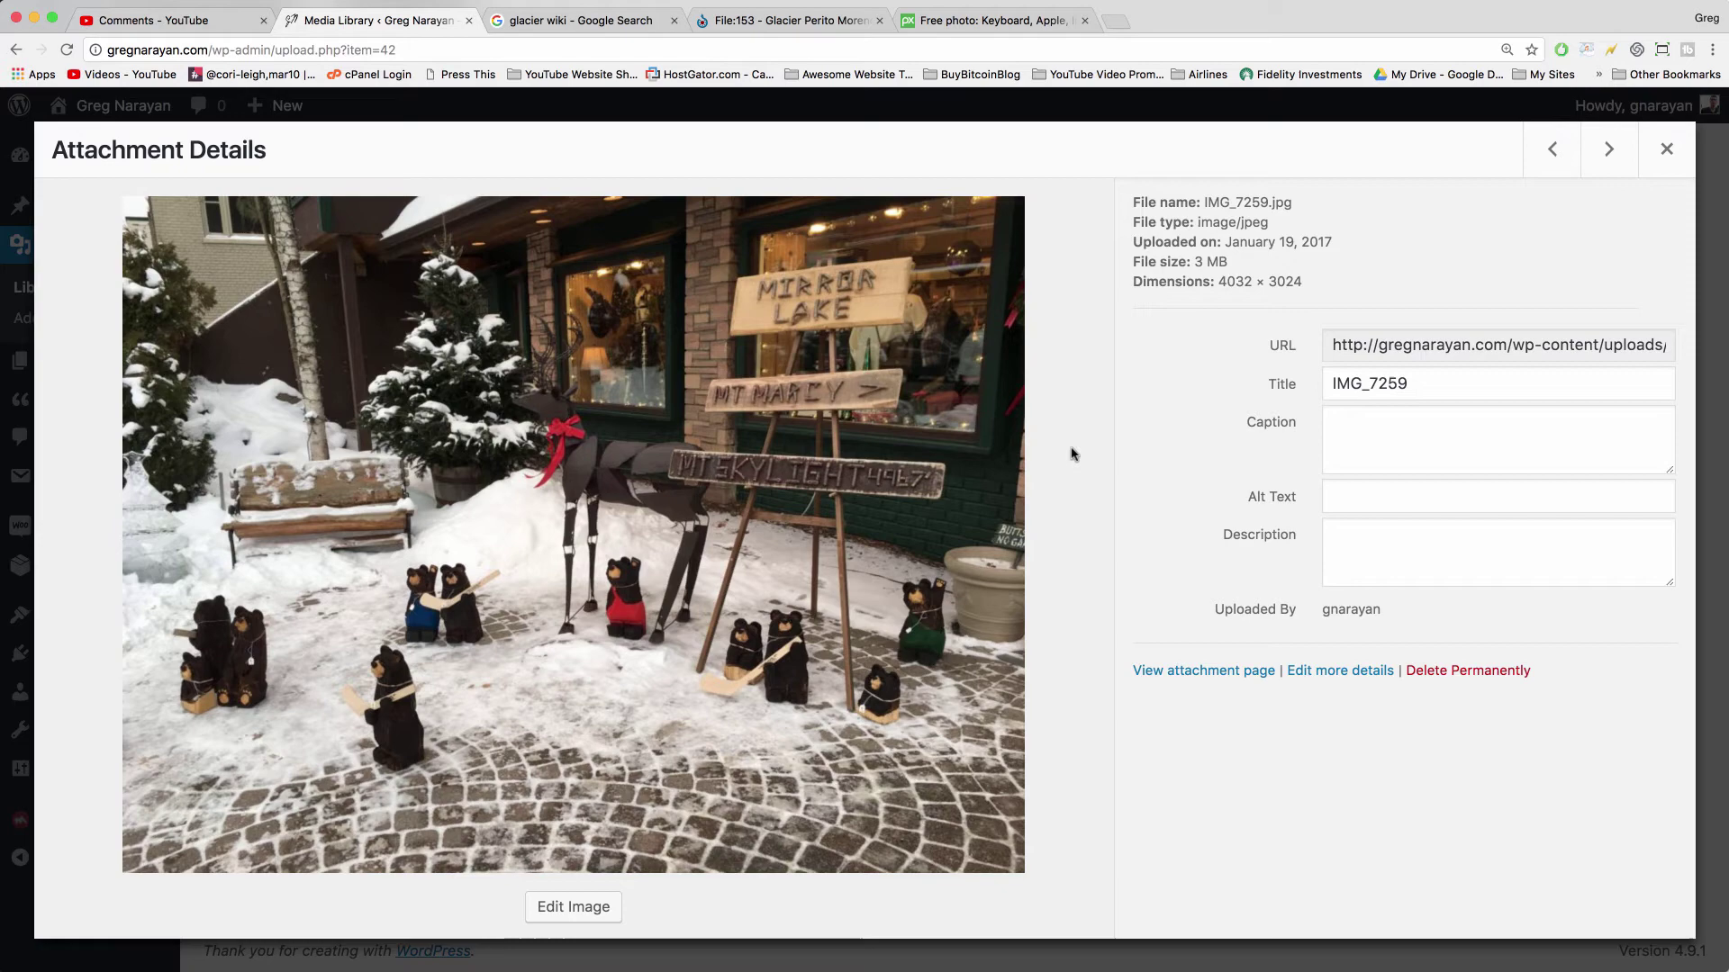
Scale the IMG_7259 storefront photo from 4032 × 3024 down to 2000 × 1500 in the image editor.
left_click(571, 906)
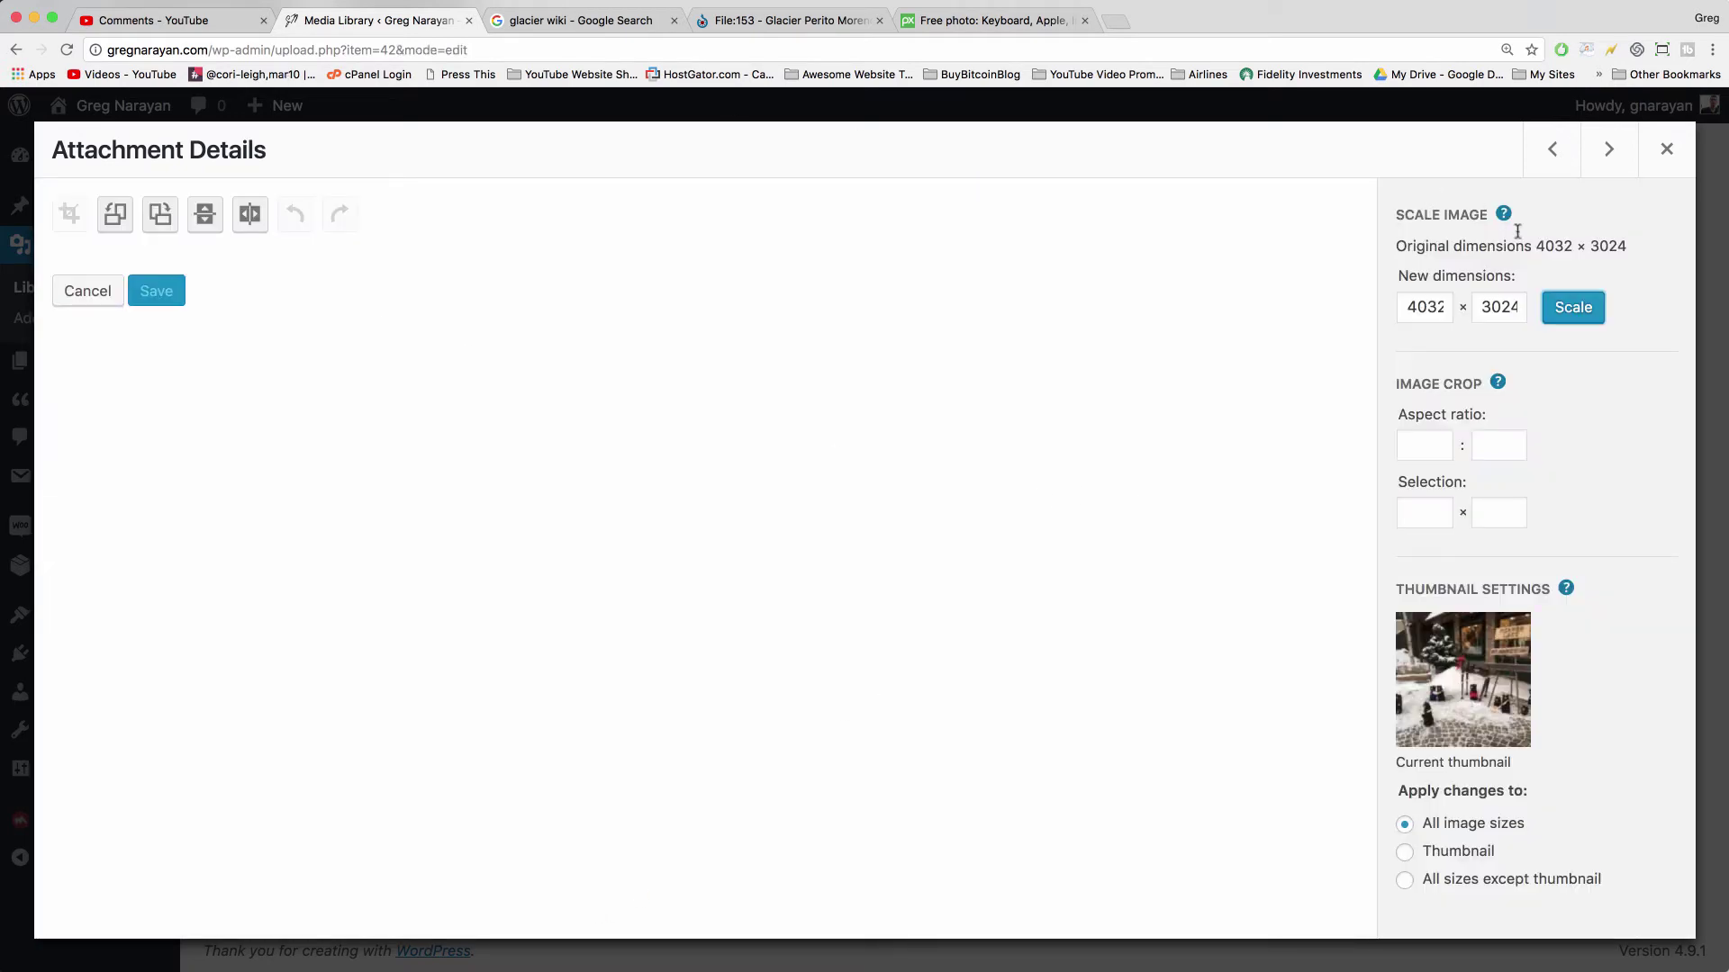
double_click(1419, 304)
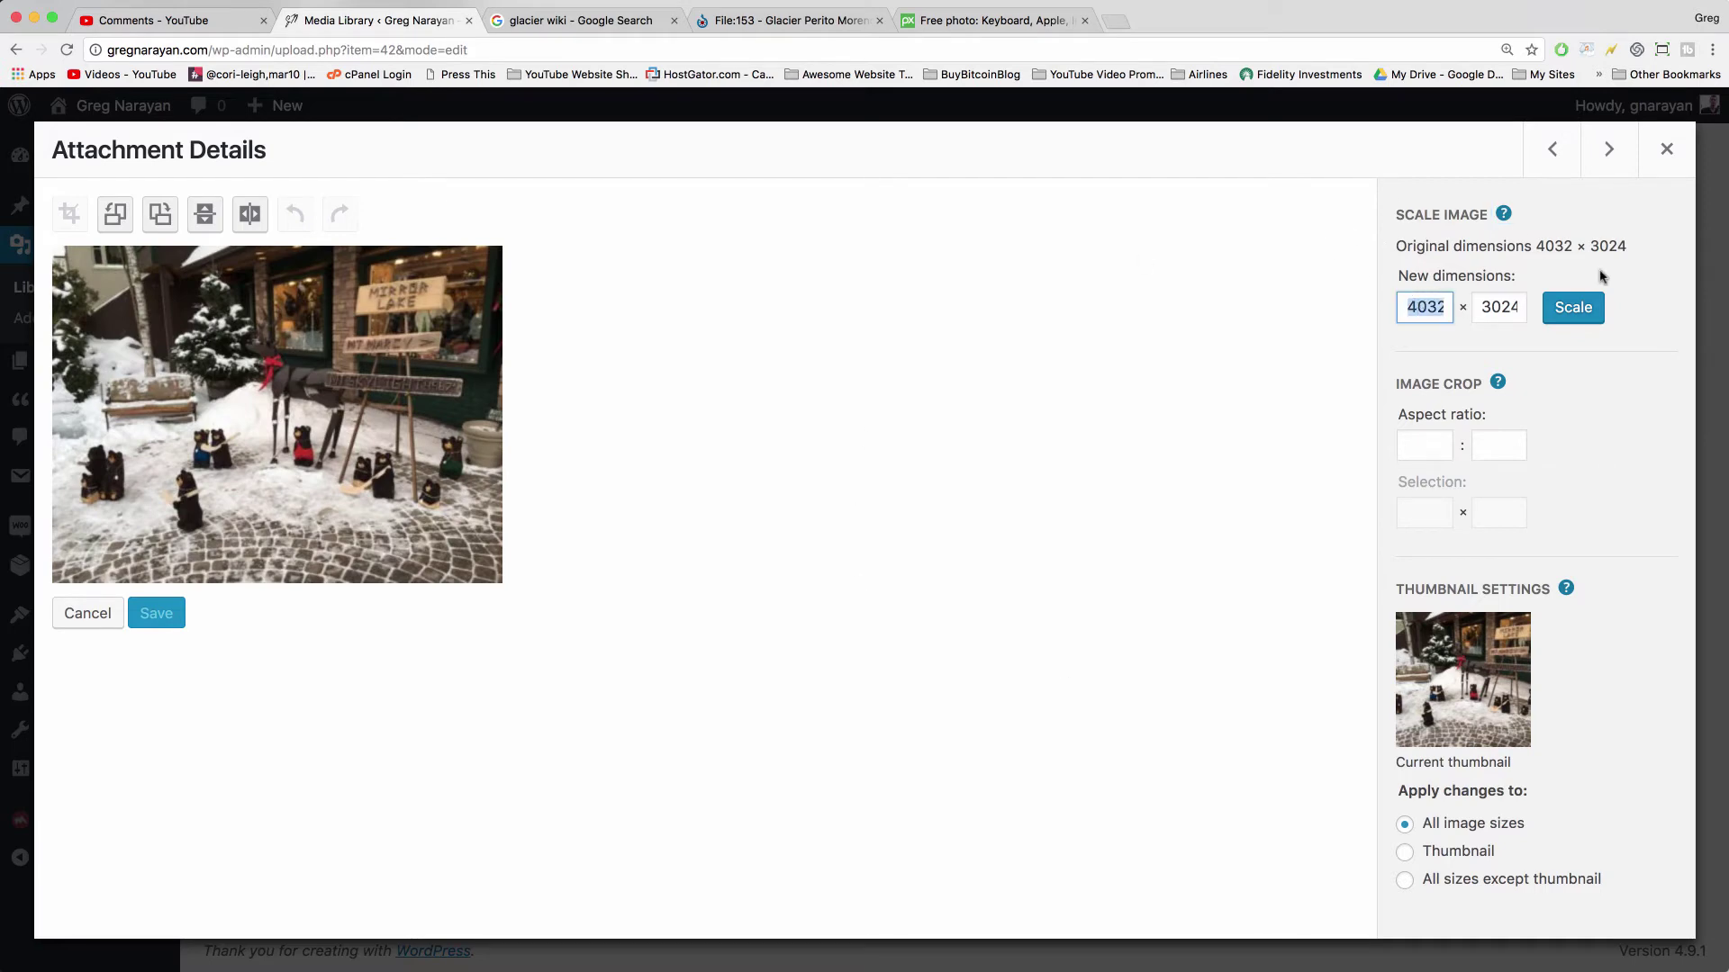
type("2000")
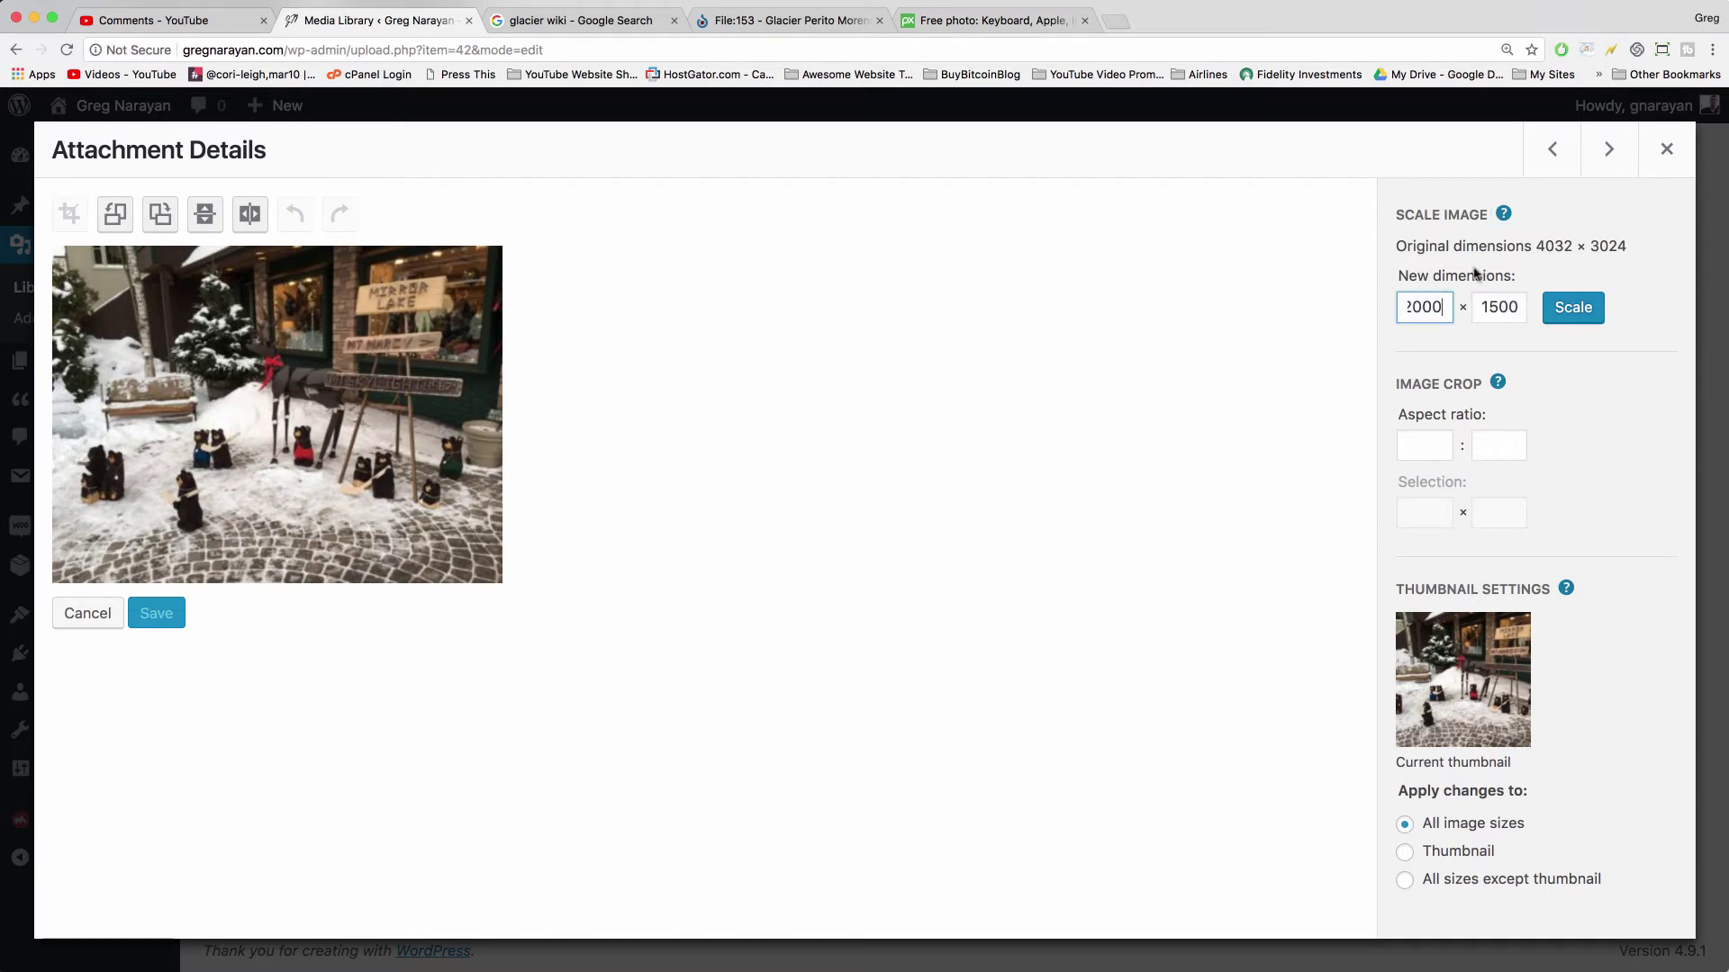
key("Tab")
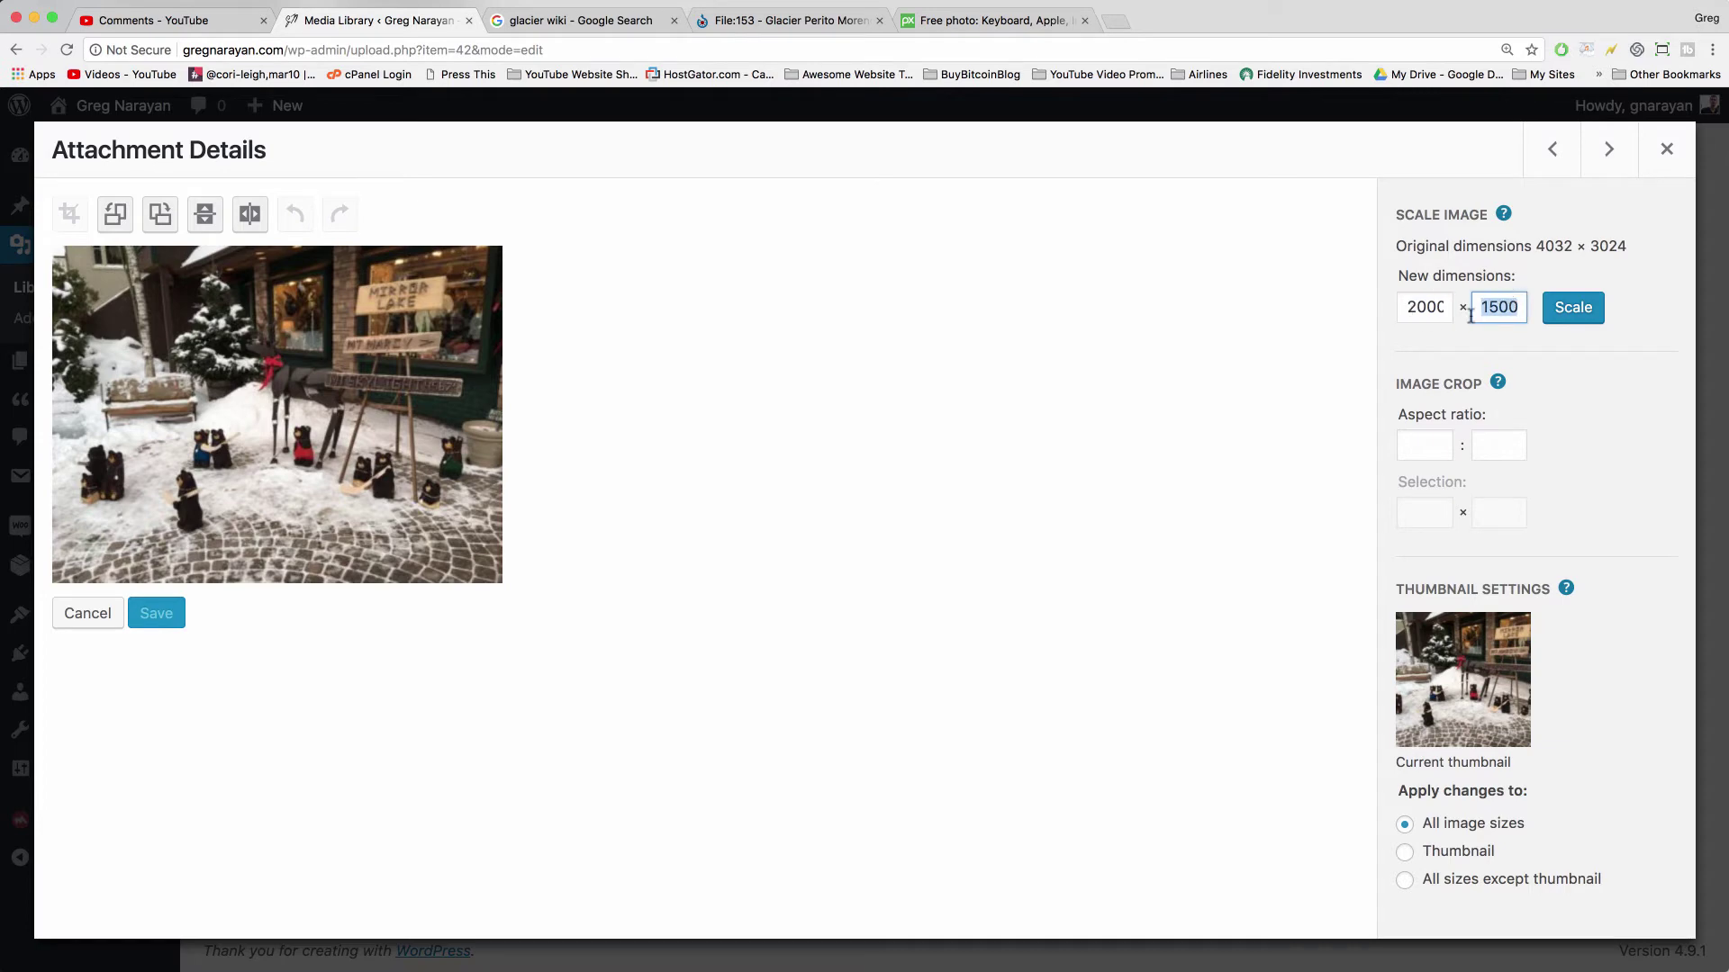
left_click(1571, 320)
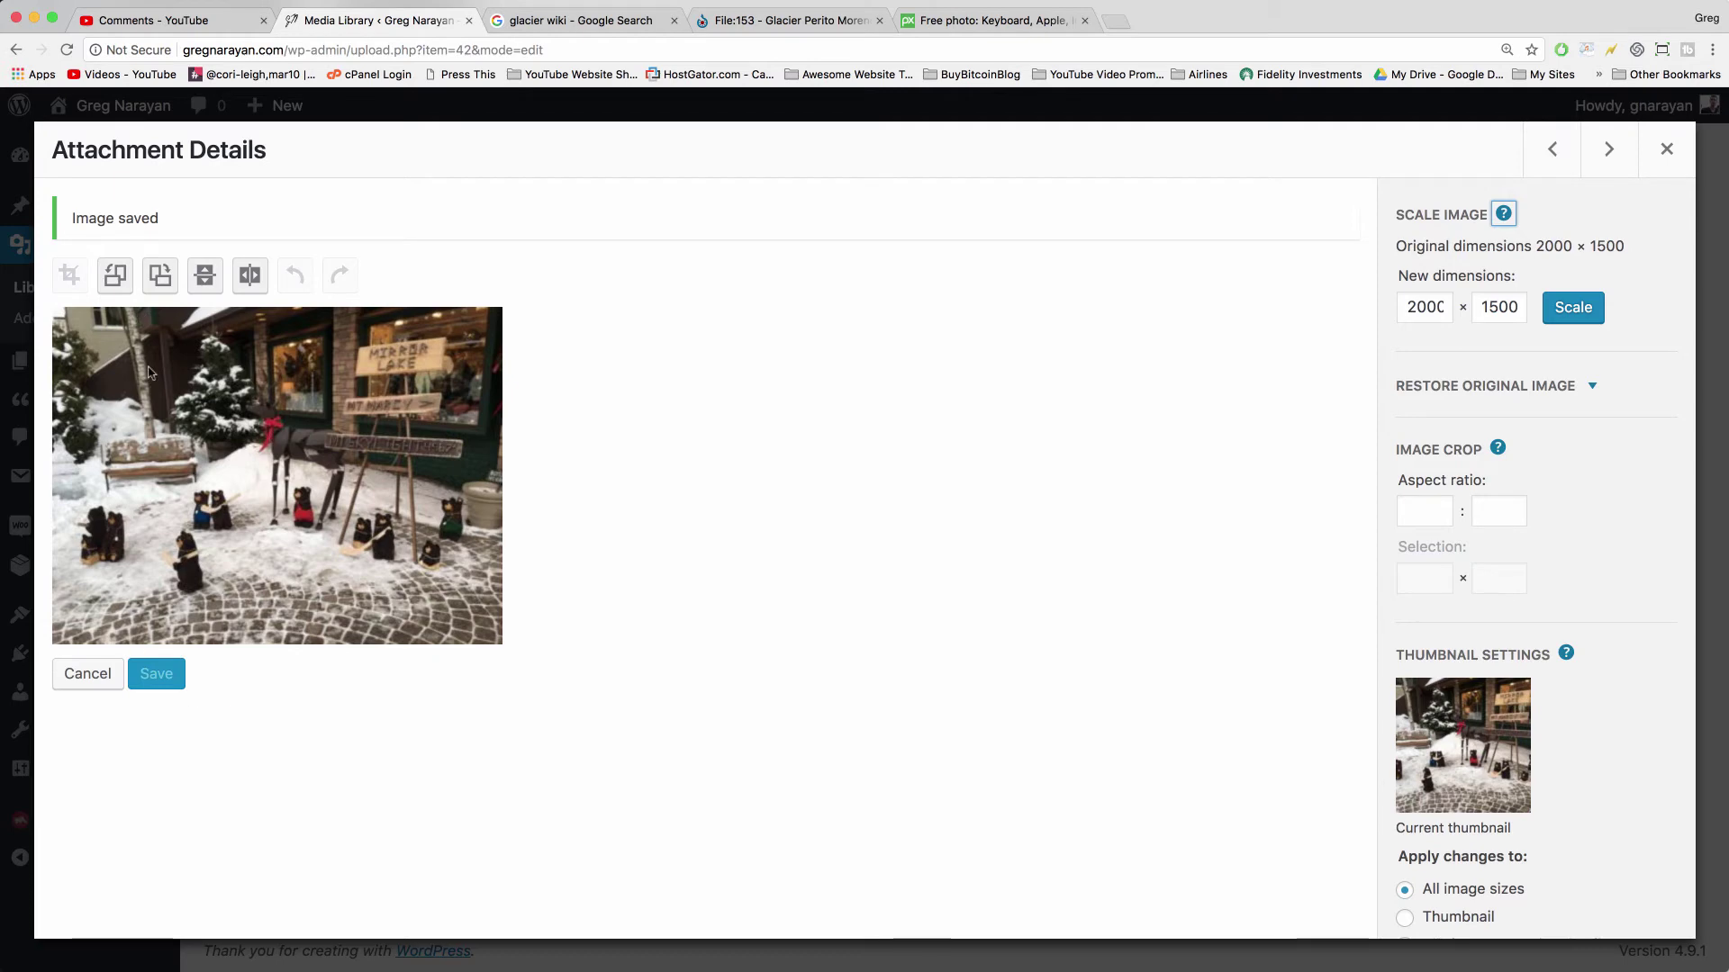
Draw two trial crop areas on the storefront photo and discard each without cropping.
left_click_drag(105, 359, 472, 581)
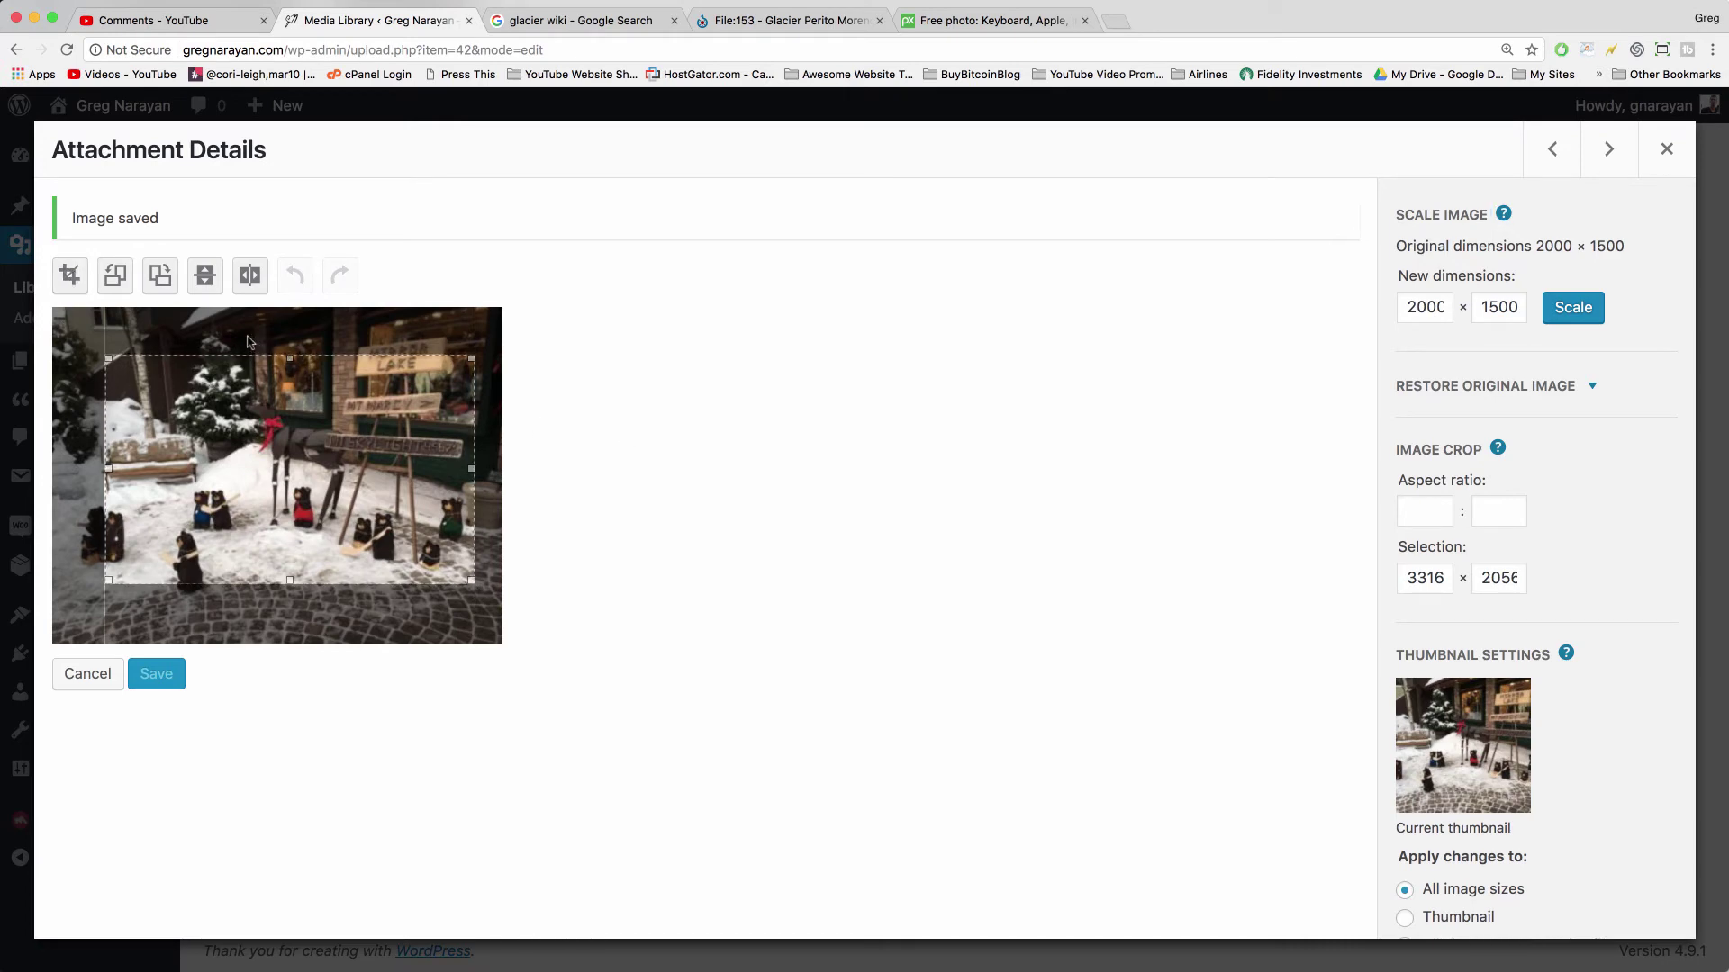
left_click(81, 435)
left_click_drag(120, 361, 446, 568)
left_click(238, 331)
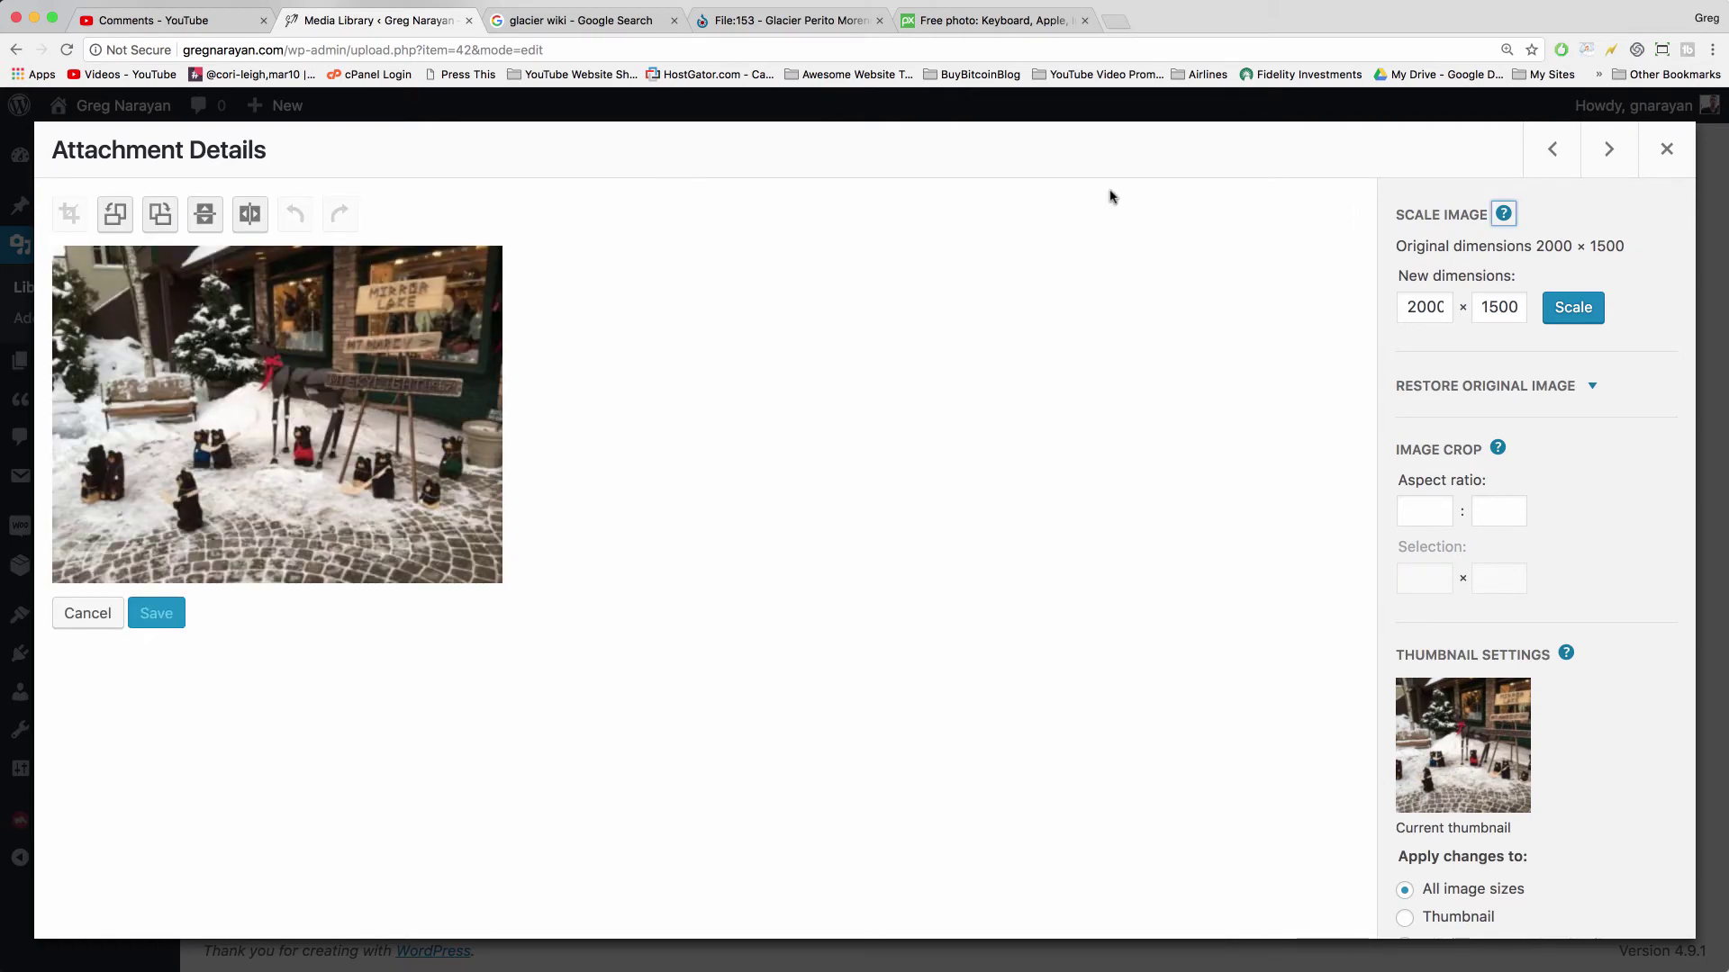
Restore the original image and confirm the dimensions read 4032 × 3024 again.
left_click(1593, 391)
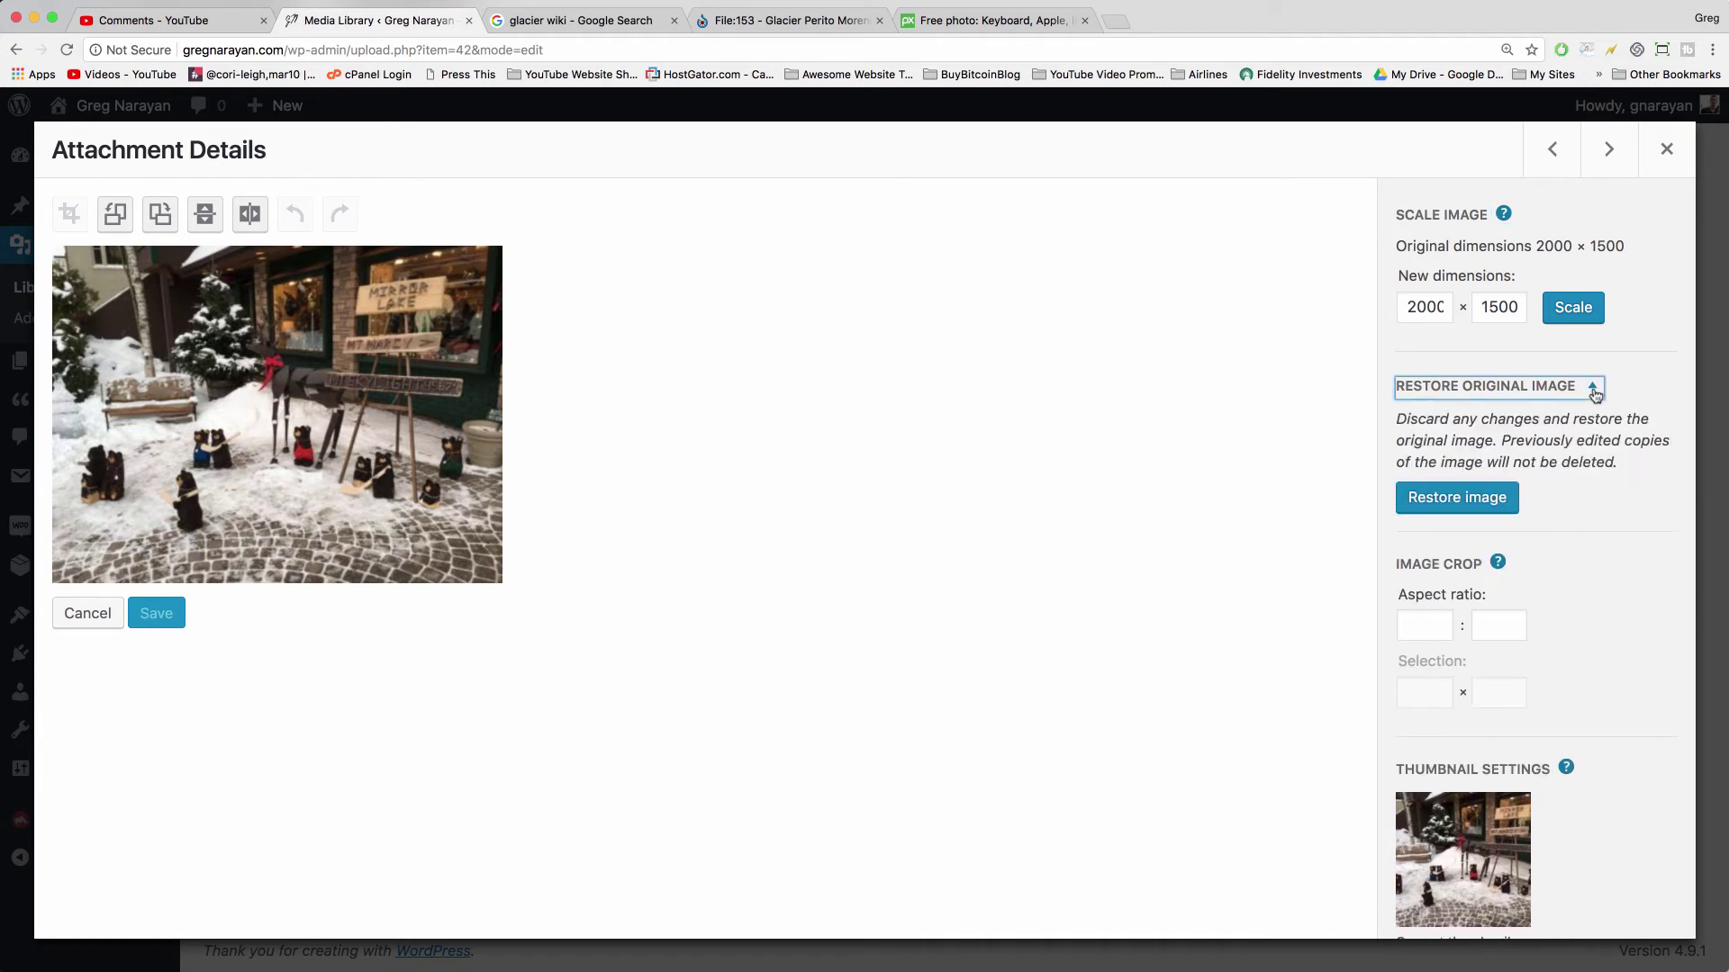
left_click(1450, 501)
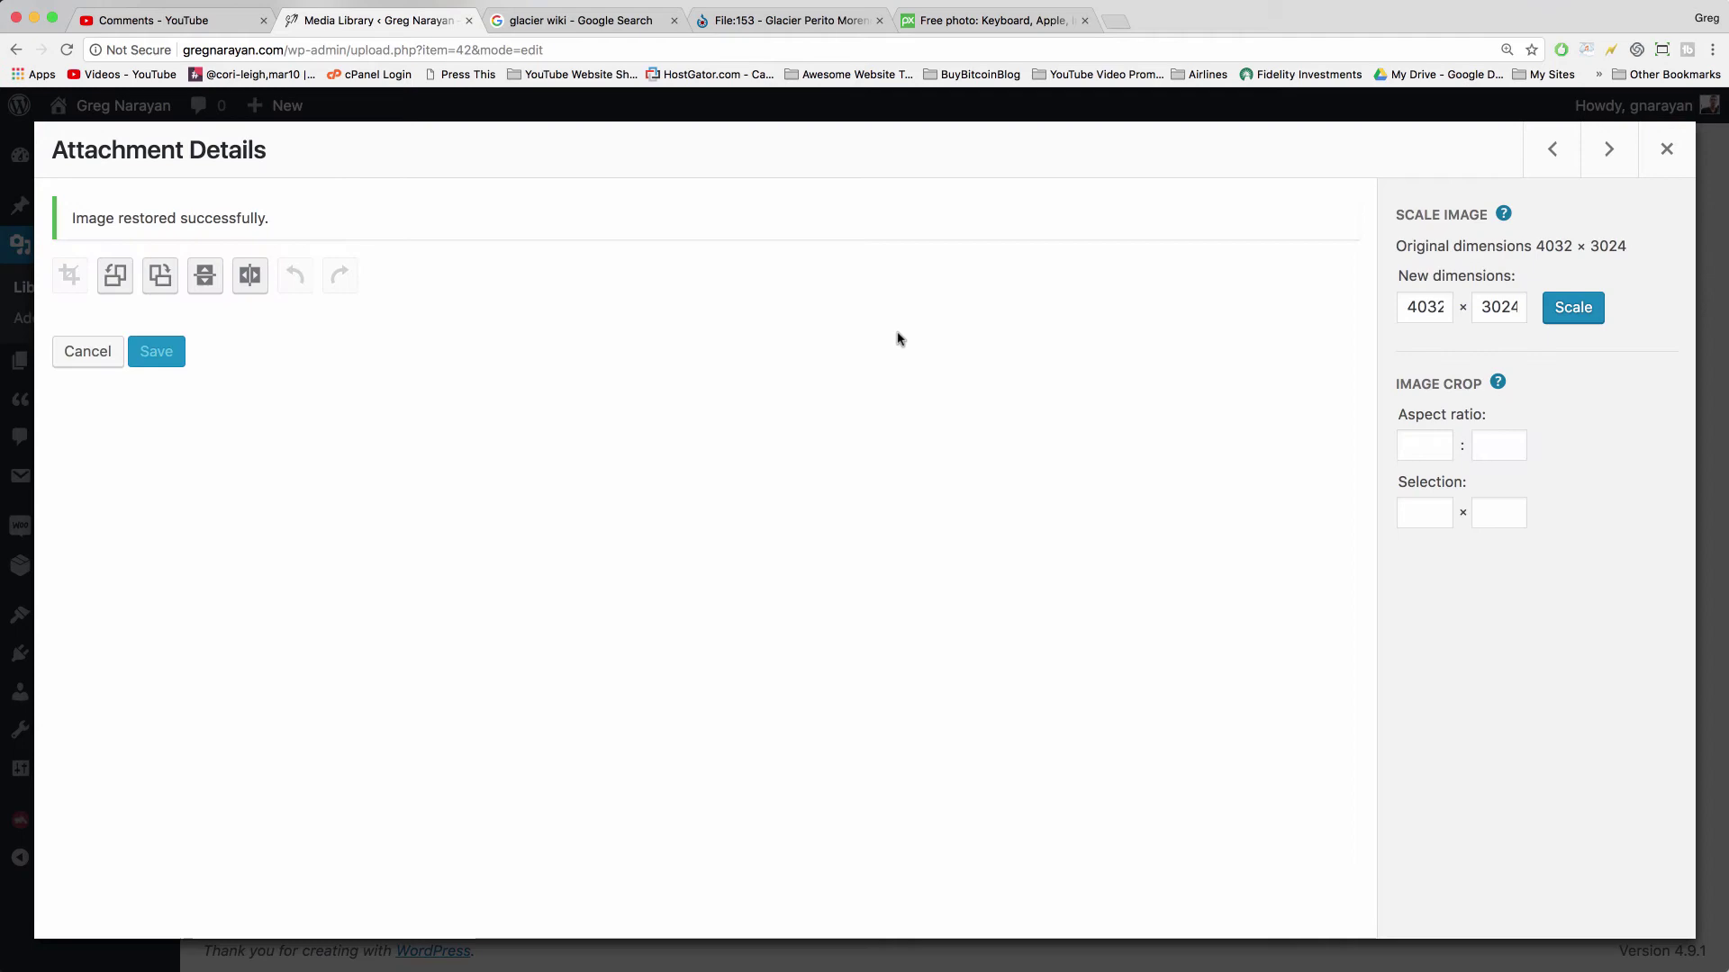
double_click(1424, 306)
double_click(1498, 309)
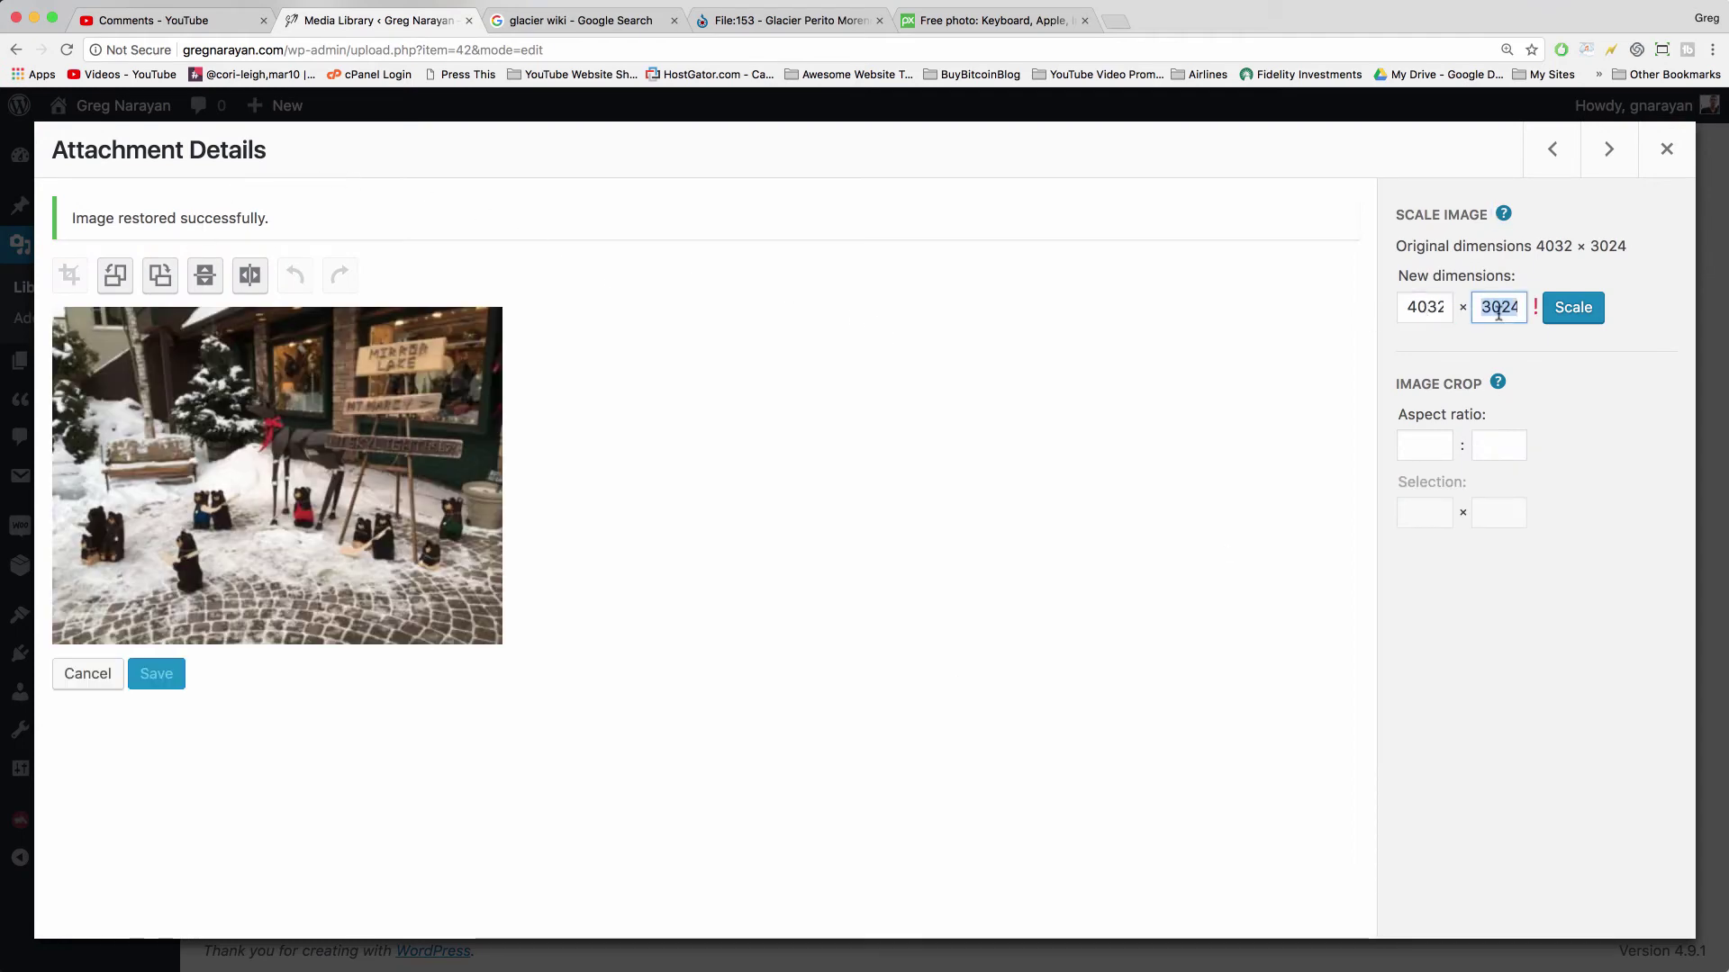
Close the photo's Attachment Details and switch to the YouTube comments tab.
left_click(1667, 150)
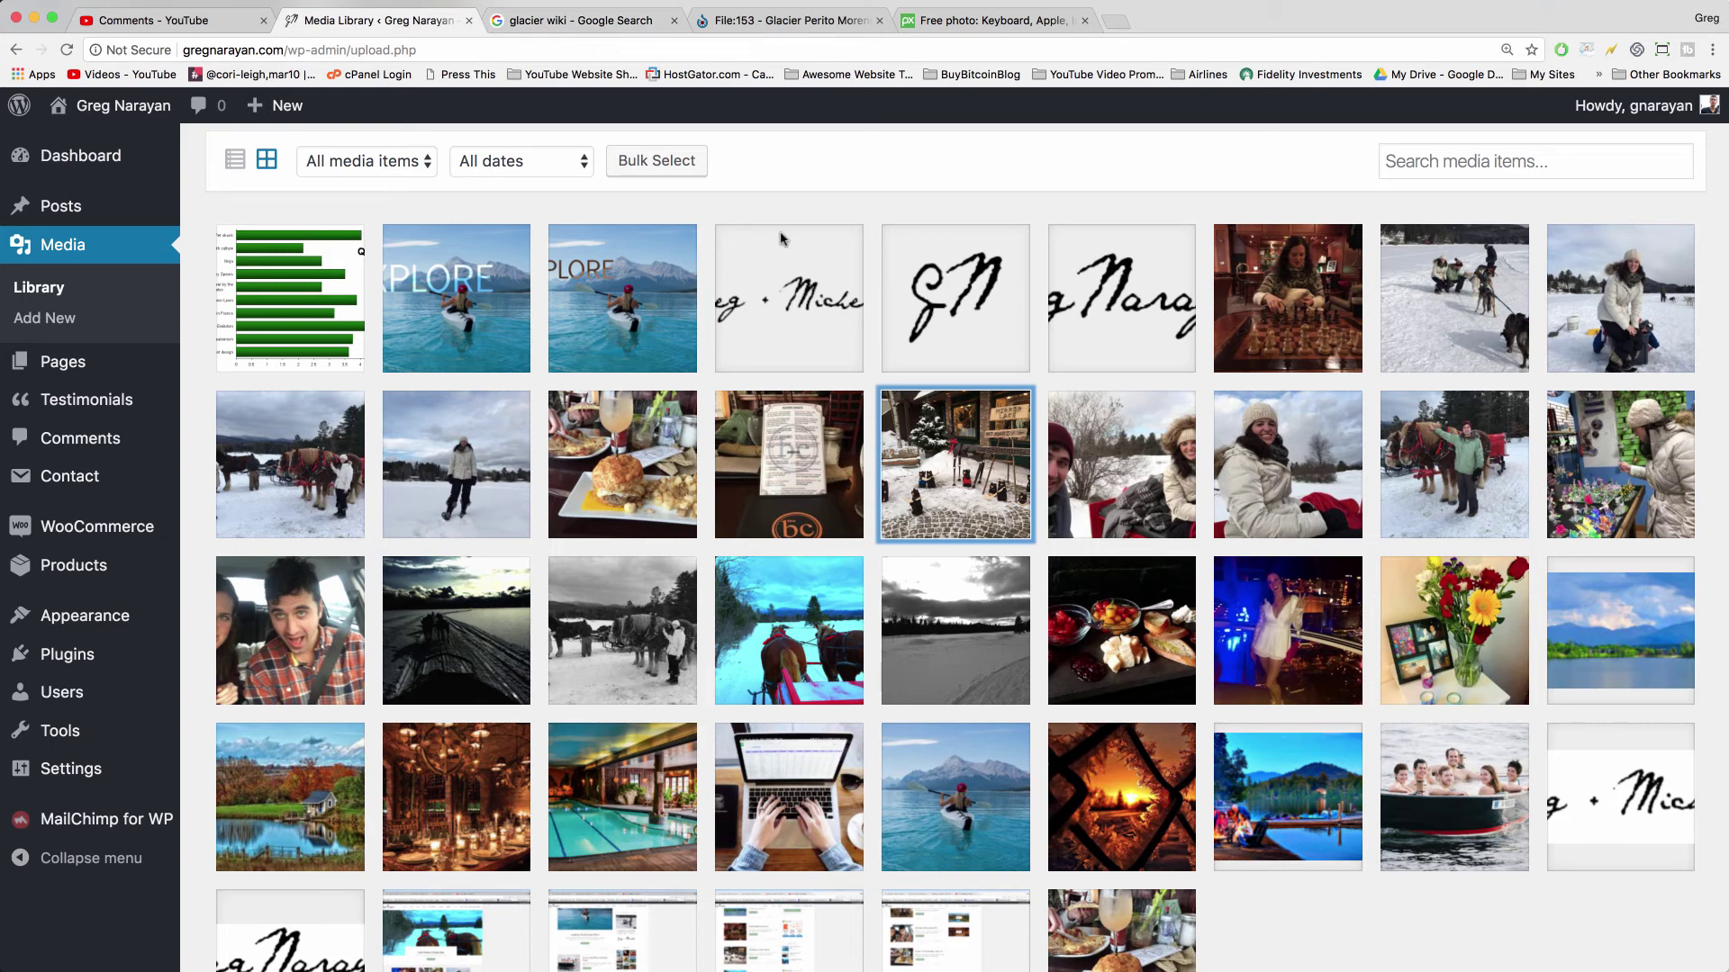
key("ctrl+shift+Tab")
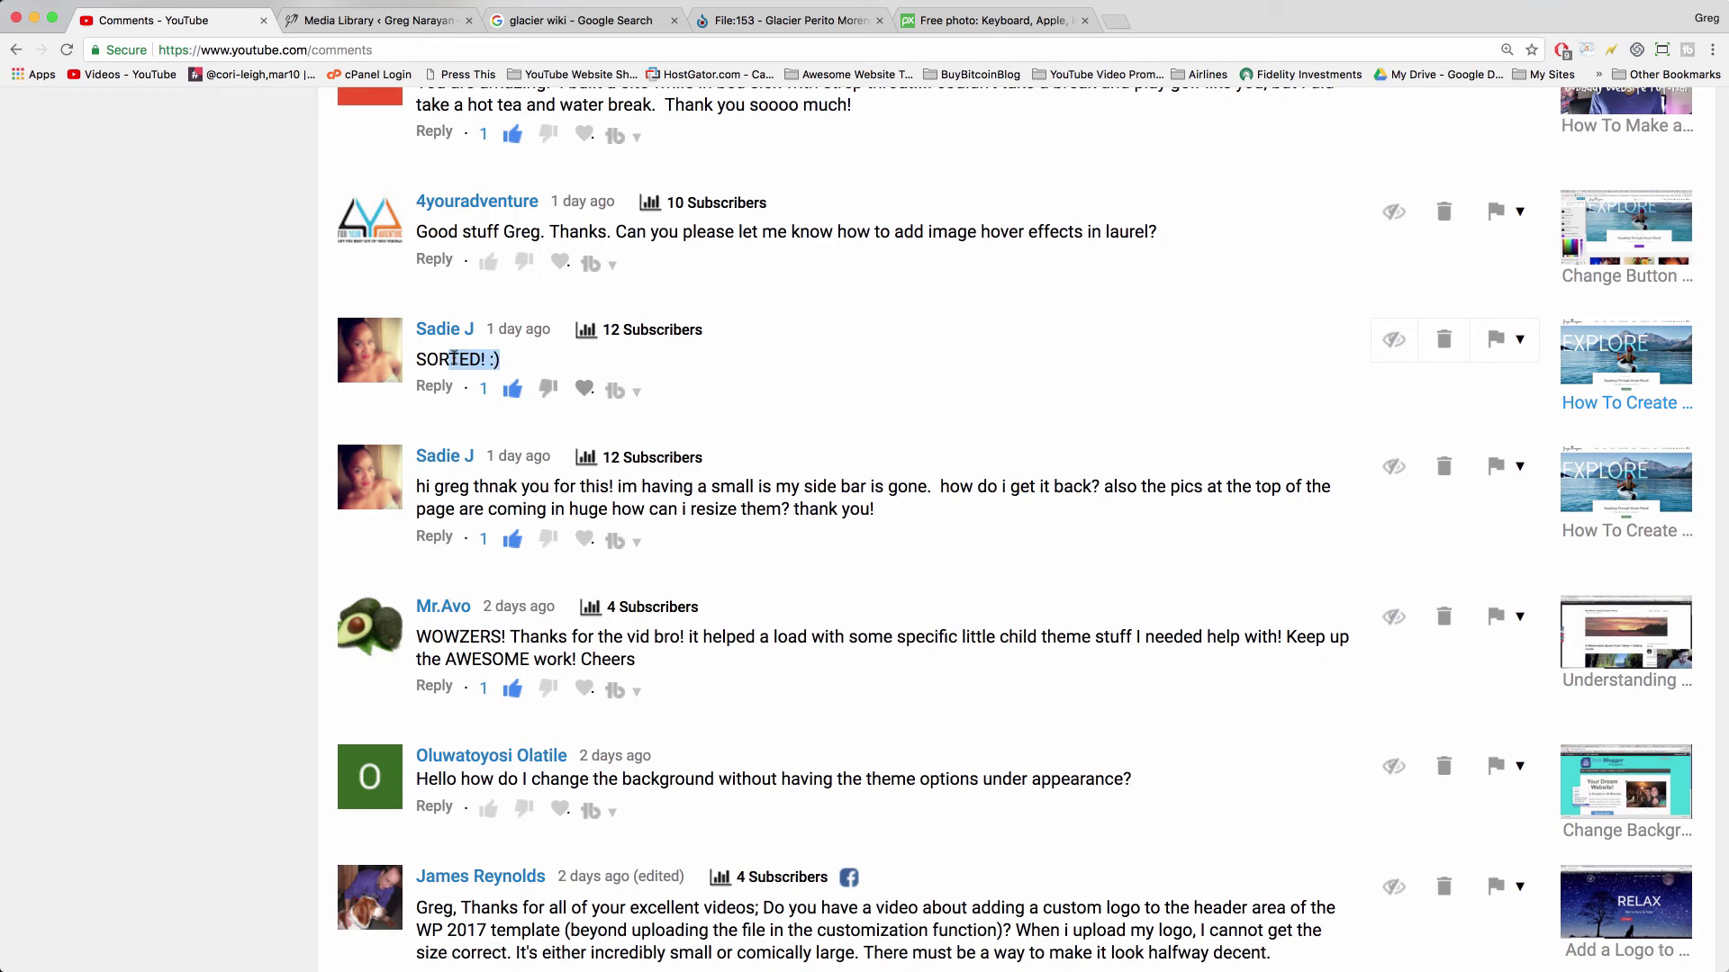
Read the YouTube comments, highlighting 'SORTED', then return to the WordPress Media Library tab.
double_click(448, 360)
left_click(820, 504)
left_click(387, 21)
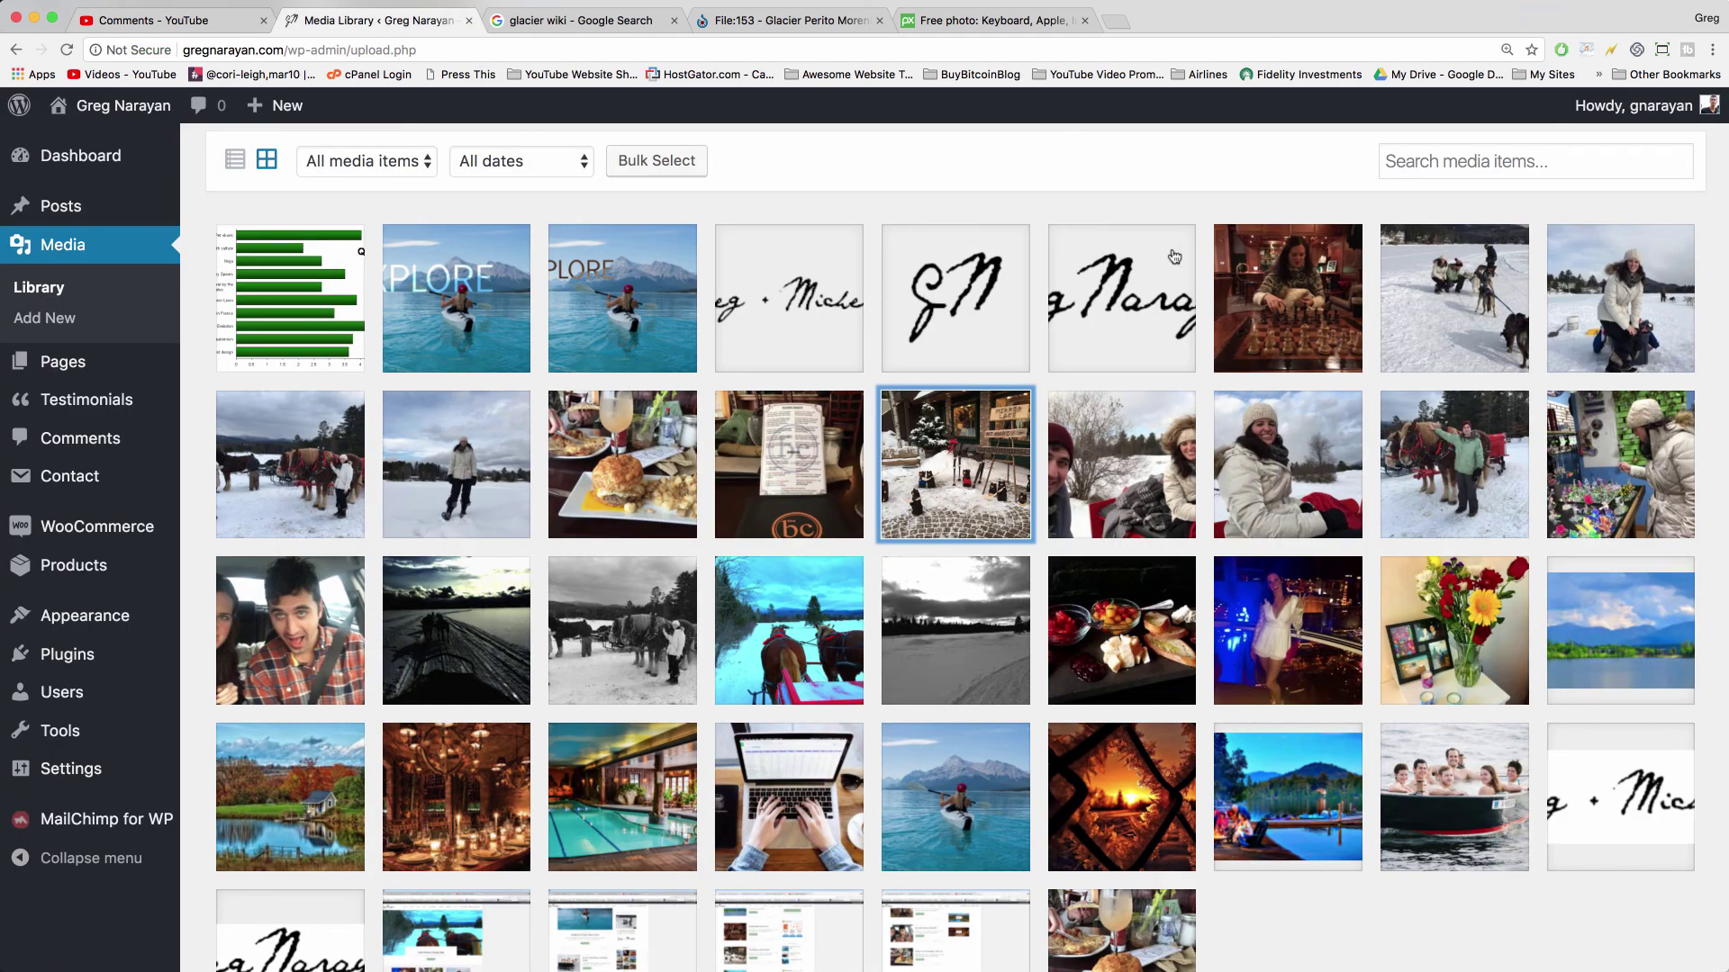